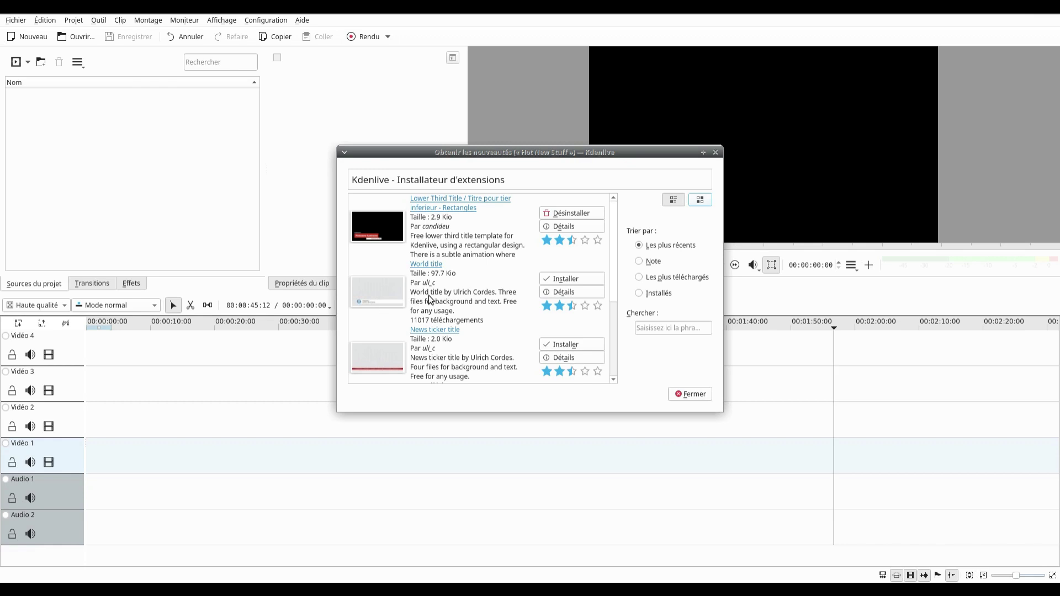
Close the add-on installer and start a new title clip in the project sources
{"action": "left_click", "coordinate": [715, 153]}
{"action": "left_click", "coordinate": [29, 62]}
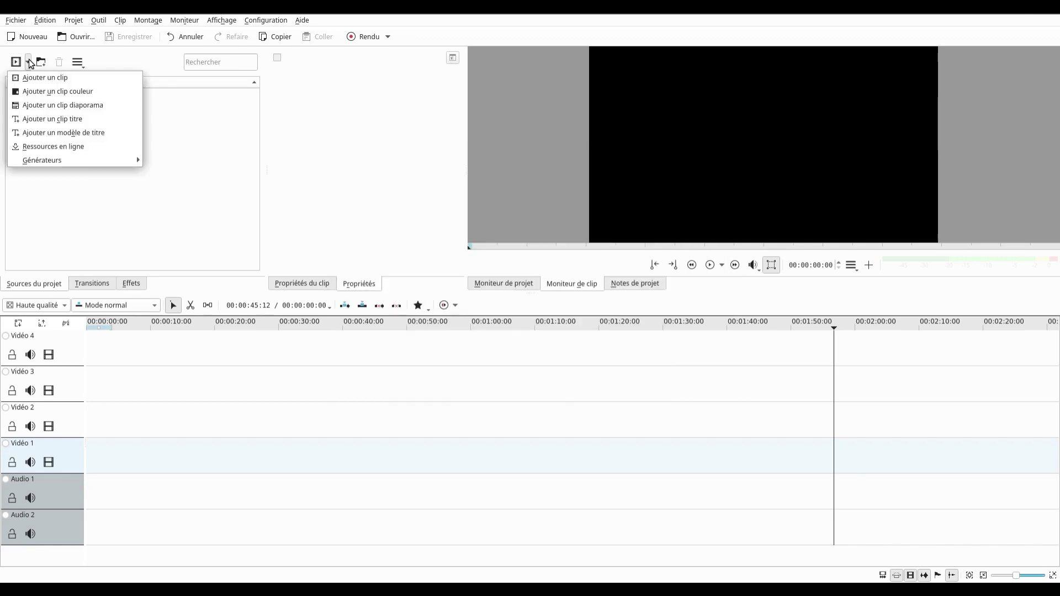
{"action": "left_click", "coordinate": [79, 120]}
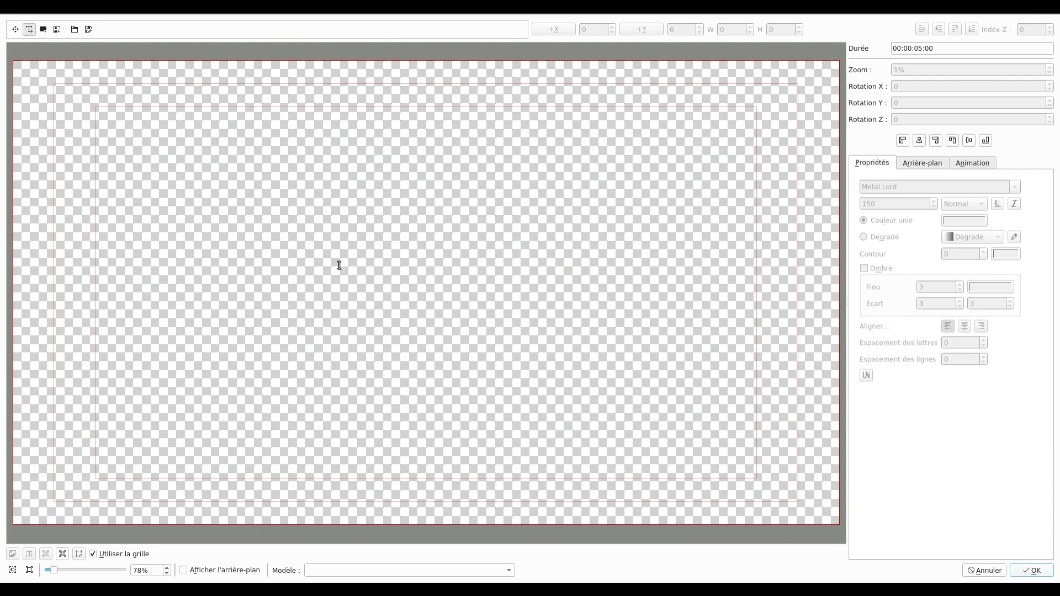
Add a text item to the title canvas and replace its placeholder with "LE TITRE DU FILM"
{"action": "left_click", "coordinate": [246, 243]}
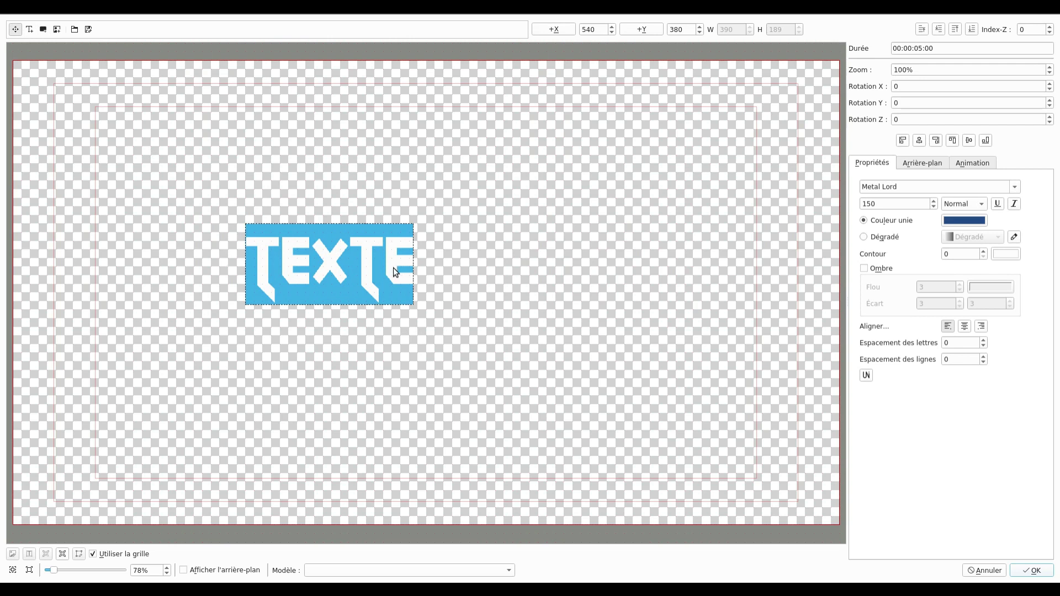
{"action": "left_click", "coordinate": [264, 264]}
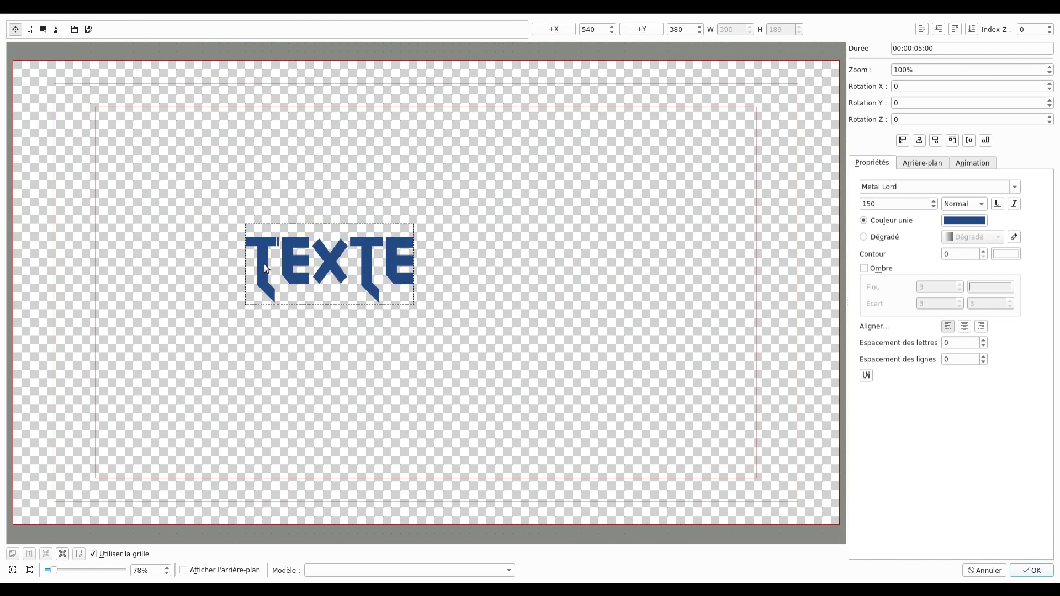
{"action": "key", "text": "Delete"}
{"action": "key", "text": "Delete"}
{"action": "key", "text": "Delete"}
{"action": "key", "text": "Delete"}
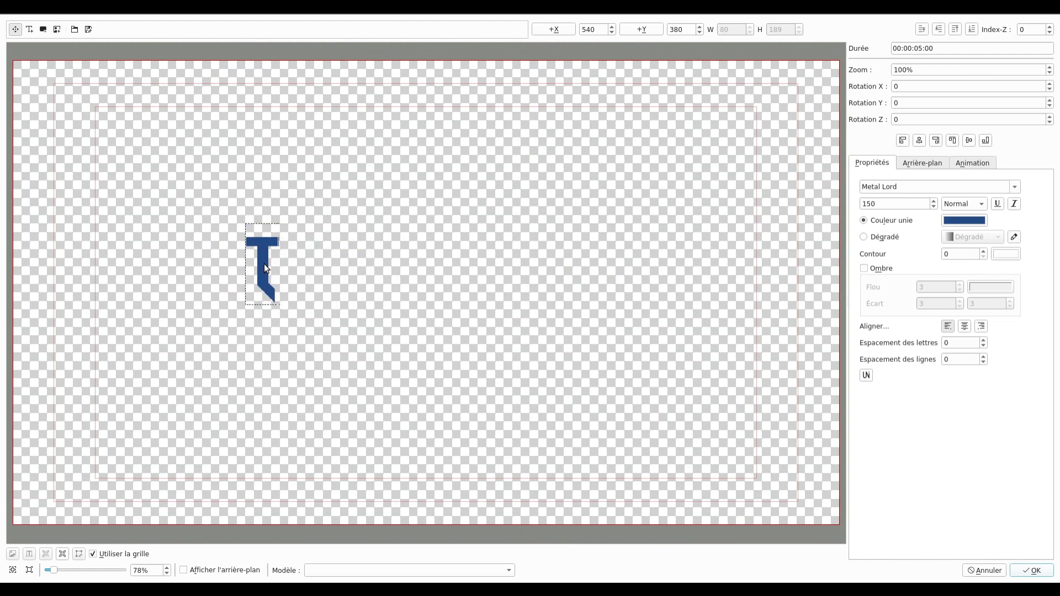
{"action": "type", "text": "IE"}
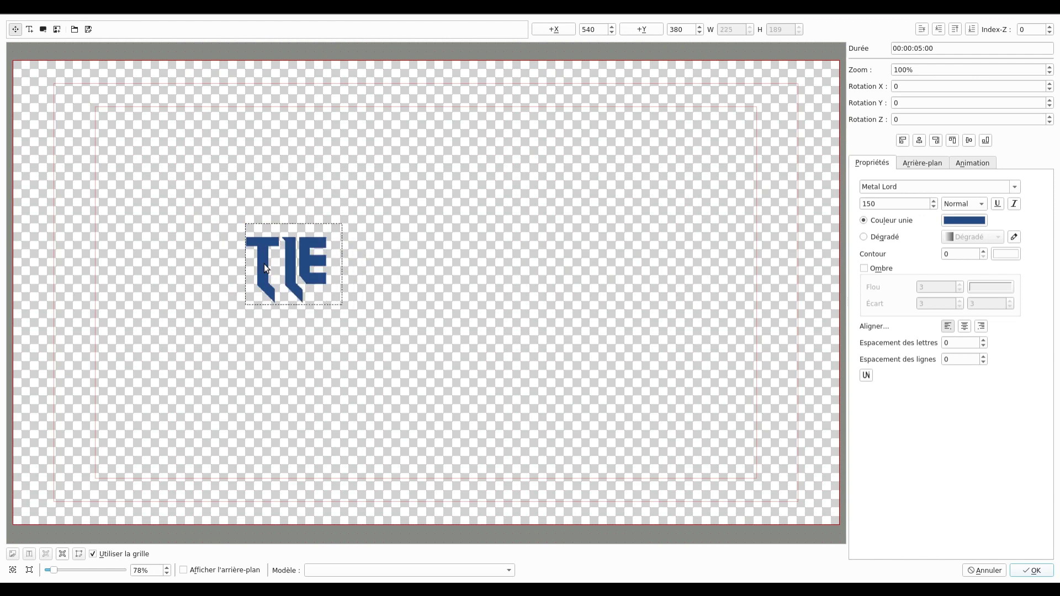
{"action": "type", "text": " TITRE"}
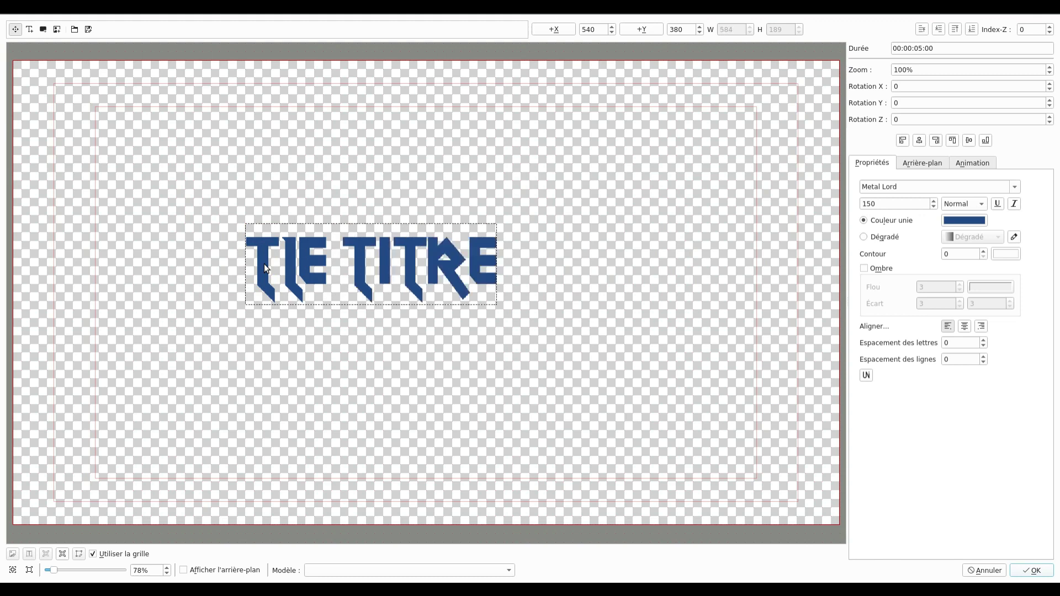
{"action": "type", "text": " DU FILM"}
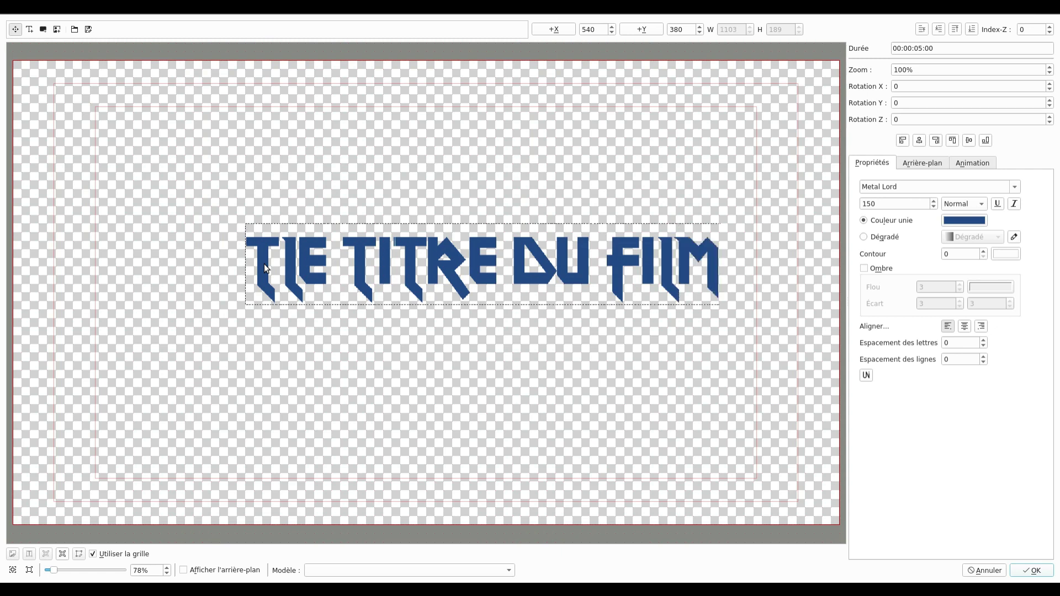
{"action": "left_click", "coordinate": [264, 264]}
{"action": "key", "text": "BackSpace"}
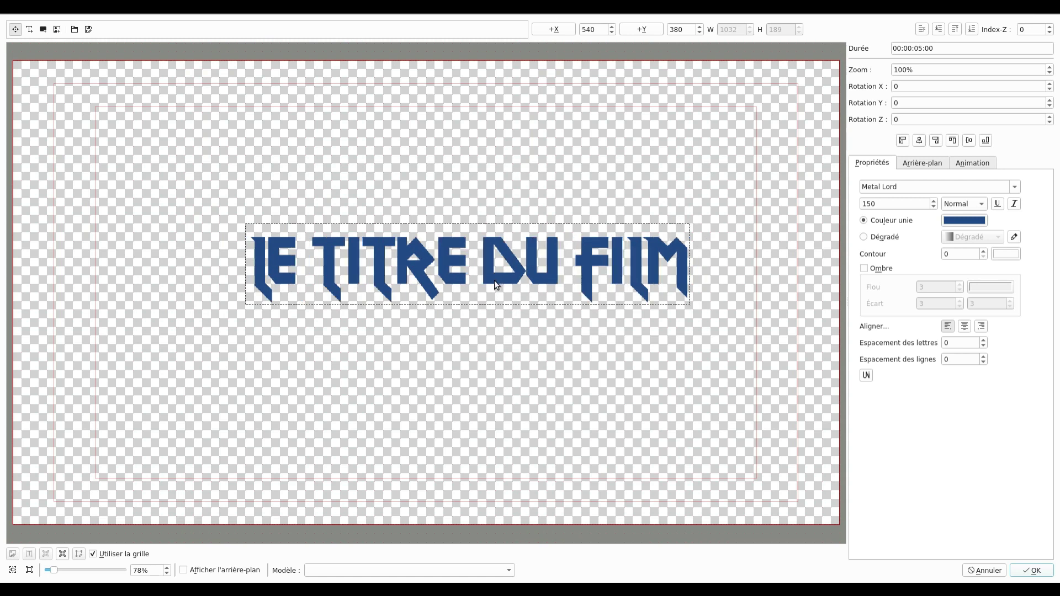
Leave text editing and shift the title text horizontally with grid snapping on
{"action": "double_click", "coordinate": [476, 283]}
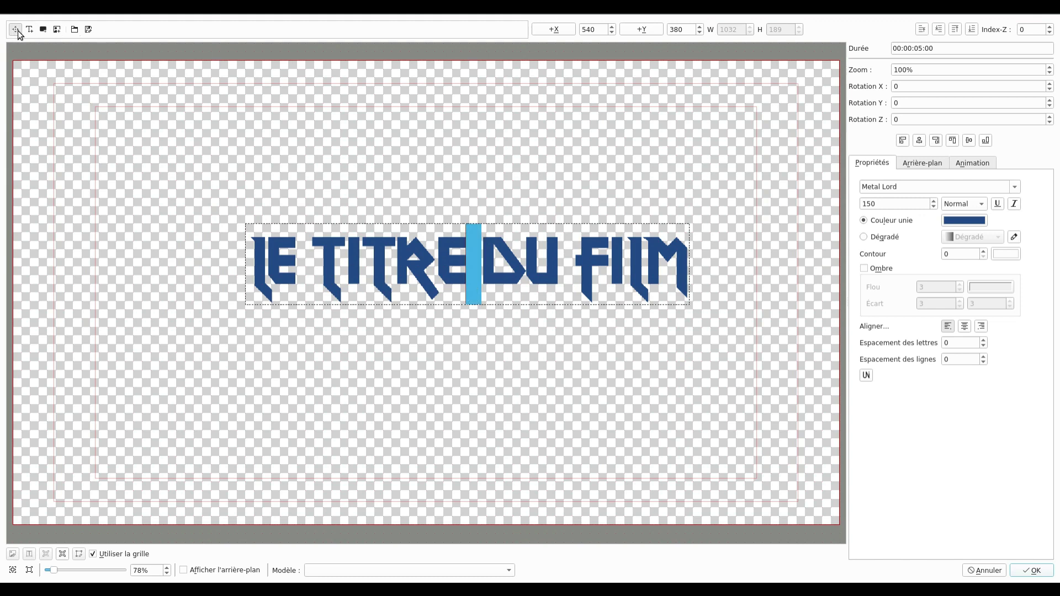
{"action": "left_click", "coordinate": [308, 187]}
{"action": "left_click_drag", "start_coordinate": [334, 260], "coordinate": [296, 262]}
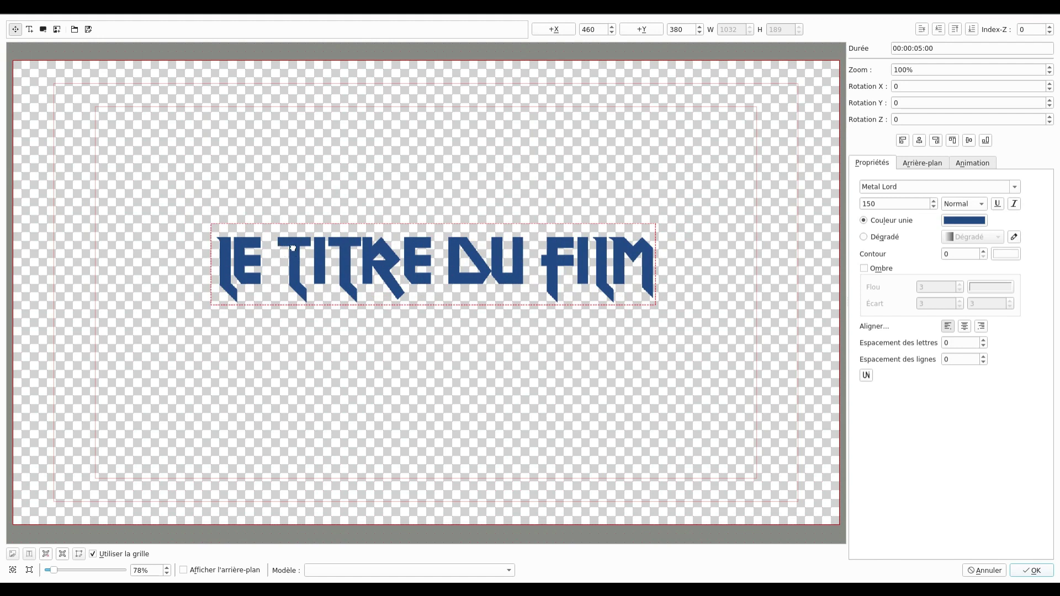
{"action": "left_click_drag", "start_coordinate": [289, 240], "coordinate": [295, 243]}
Move the title freely to about X 502, Y 381 with the grid off, and turn the grid back on
{"action": "left_click", "coordinate": [93, 554]}
{"action": "left_click_drag", "start_coordinate": [319, 251], "coordinate": [296, 268]}
{"action": "left_click", "coordinate": [93, 554]}
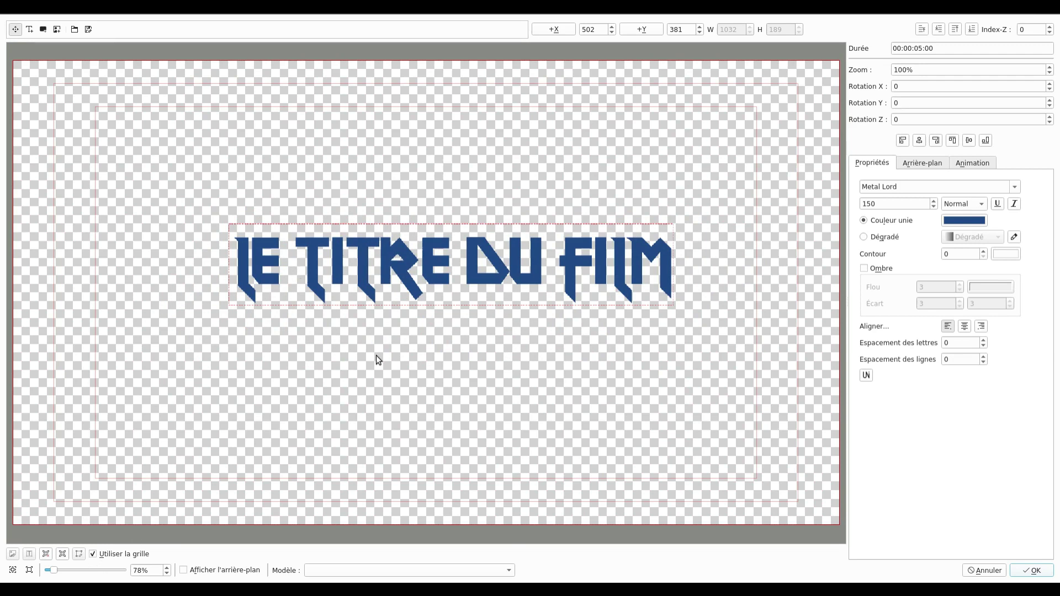
Move the title down towards the middle, turning the grid off to place it at about X 462, Y 422
{"action": "left_click_drag", "start_coordinate": [363, 249], "coordinate": [377, 279]}
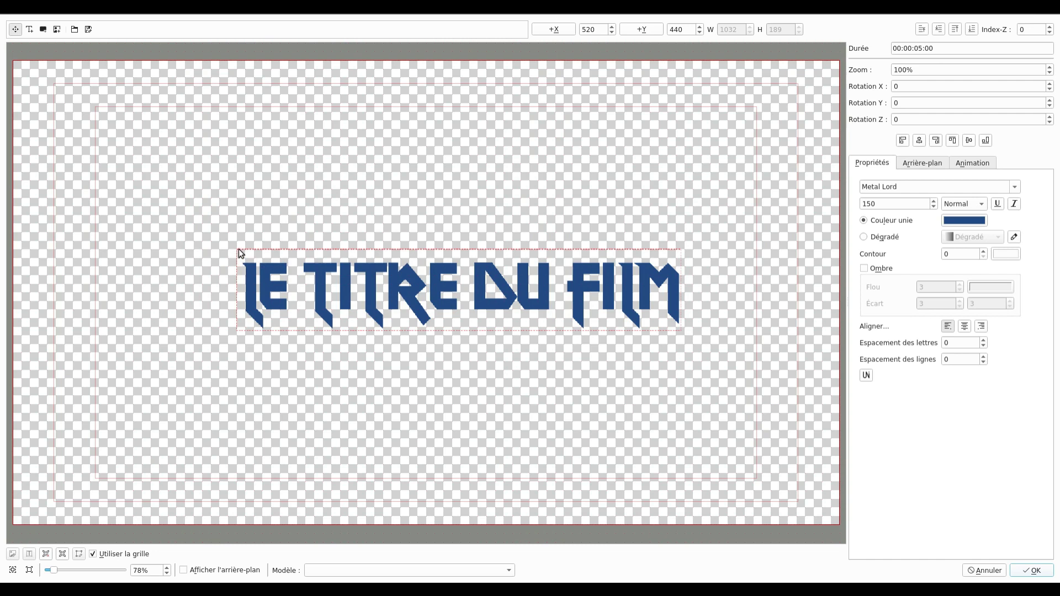
{"action": "left_click_drag", "start_coordinate": [250, 271], "coordinate": [249, 287]}
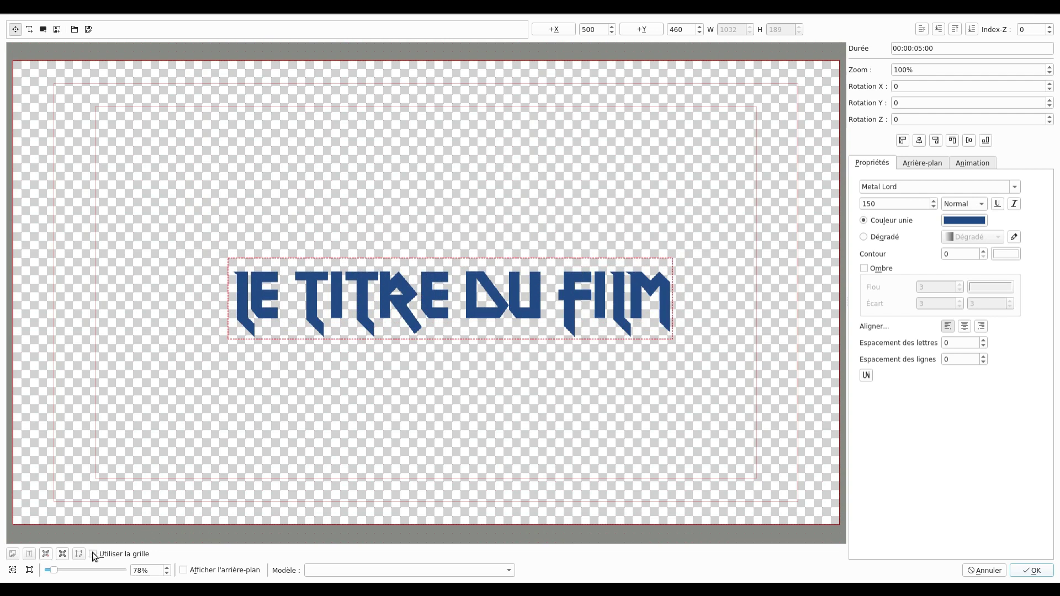
{"action": "left_click_drag", "start_coordinate": [401, 303], "coordinate": [384, 287]}
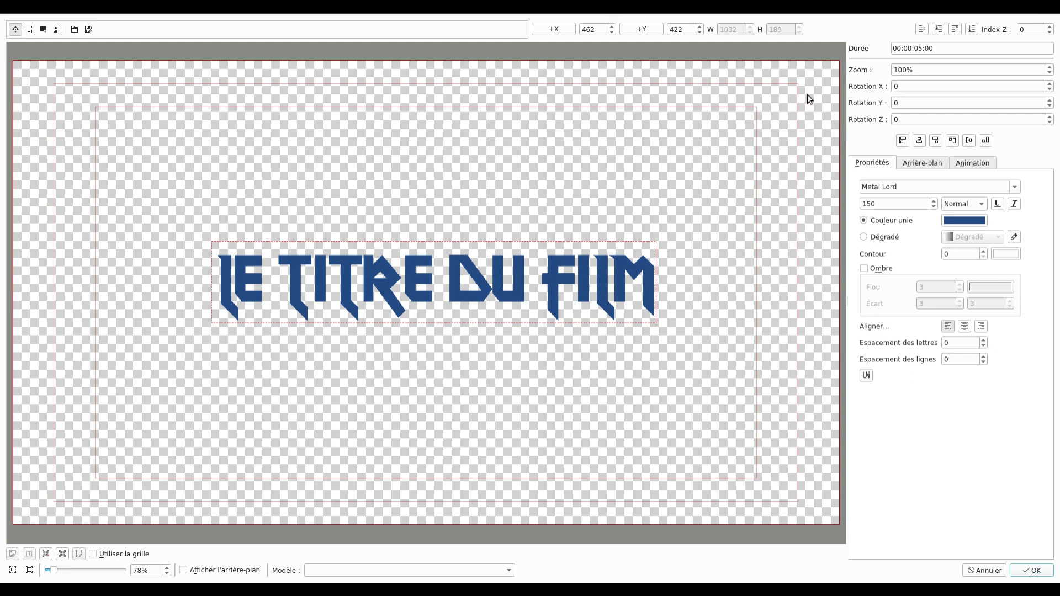
Try a Z rotation of 11 on the title text and reset it to 0
{"action": "left_click", "coordinate": [1050, 117]}
{"action": "left_click", "coordinate": [1050, 117]}
{"action": "scroll", "coordinate": [1050, 120], "scroll_direction": "up", "scroll_amount": 9}
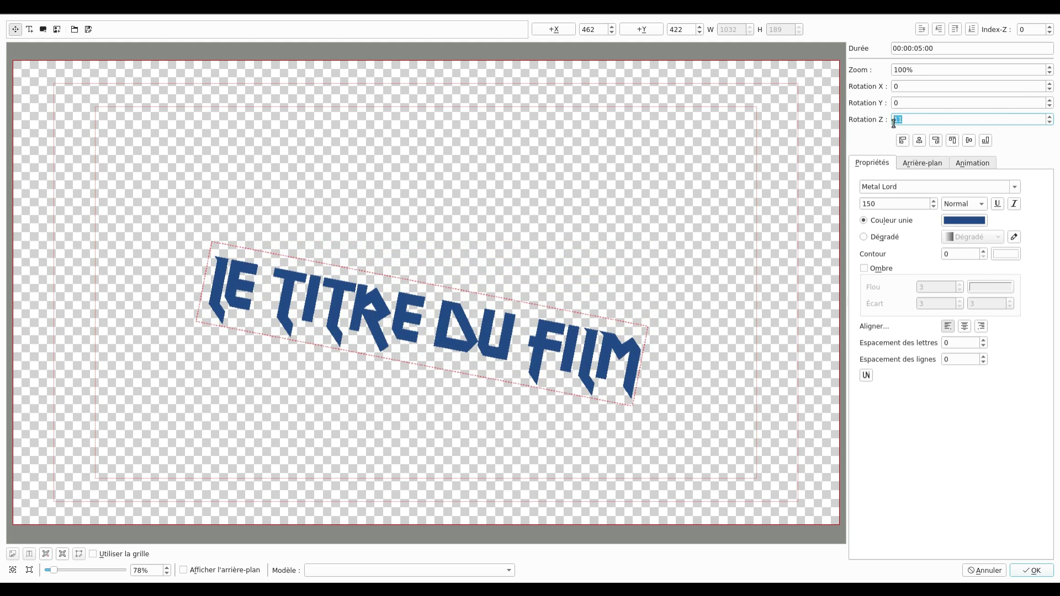
{"action": "type", "text": "0"}
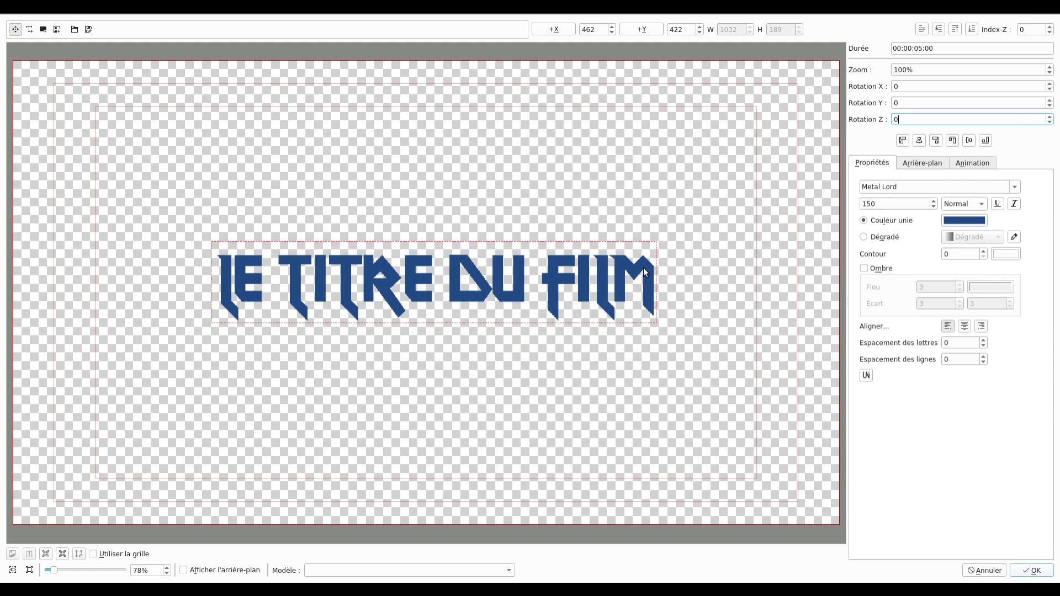
Try the title's background at an opacity of 255 and return it to 0
{"action": "left_click", "coordinate": [929, 165]}
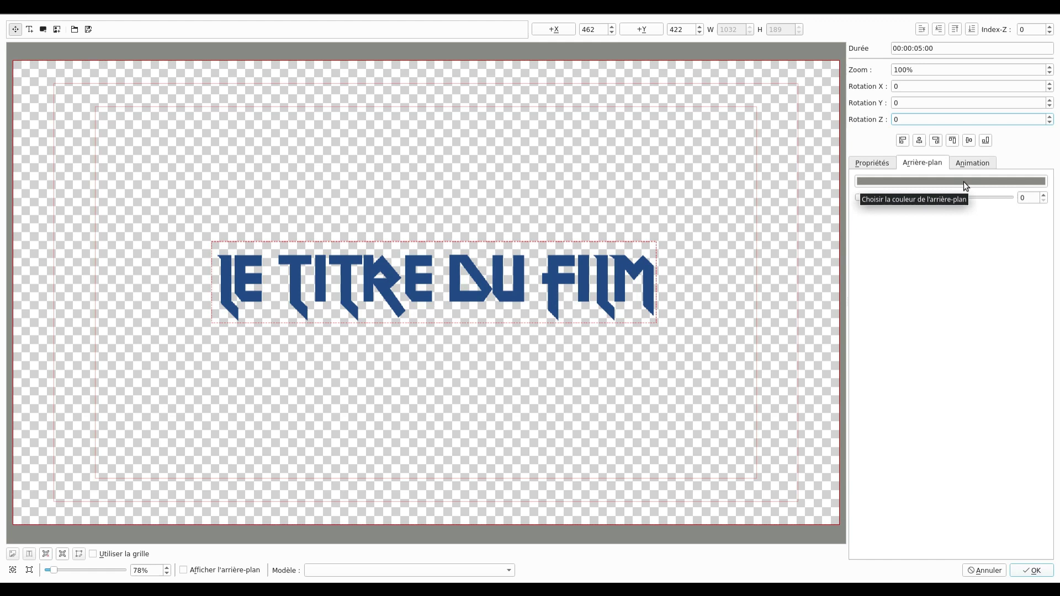
{"action": "left_click", "coordinate": [860, 197]}
{"action": "left_click_drag", "start_coordinate": [860, 198], "coordinate": [1010, 199]}
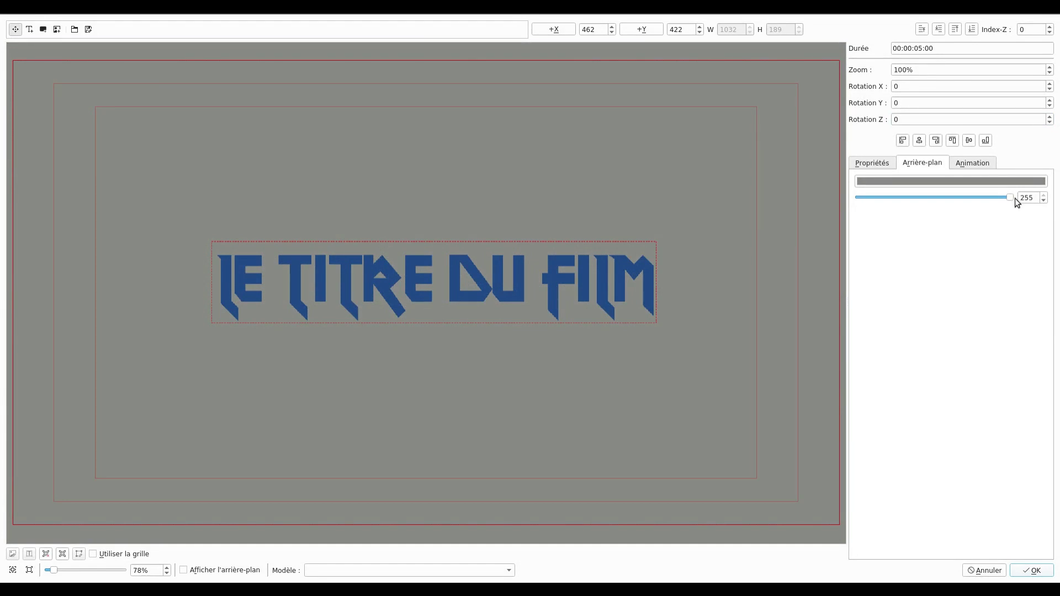
{"action": "left_click_drag", "start_coordinate": [1015, 199], "coordinate": [838, 205]}
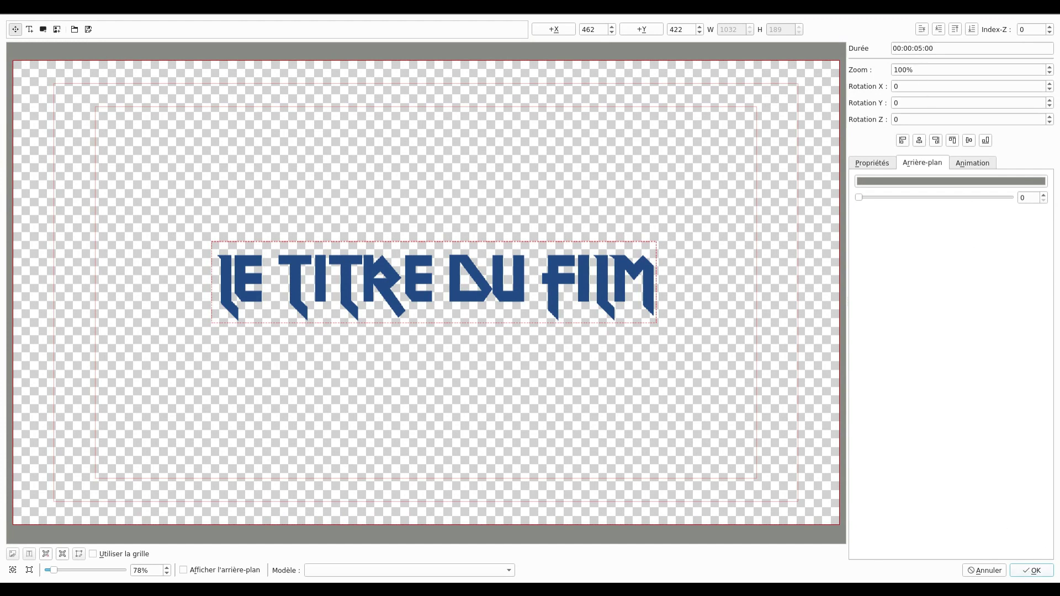
Save the title clip and place it on the Vidéo 3 track at about 39 seconds
{"action": "left_click", "coordinate": [1031, 571]}
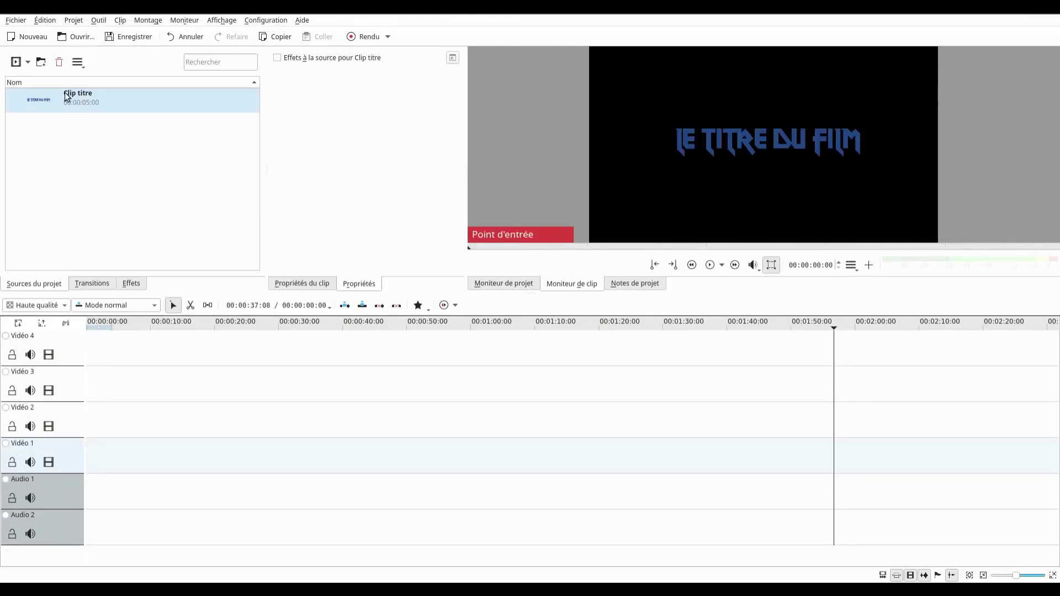
{"action": "left_click_drag", "start_coordinate": [98, 94], "coordinate": [340, 382]}
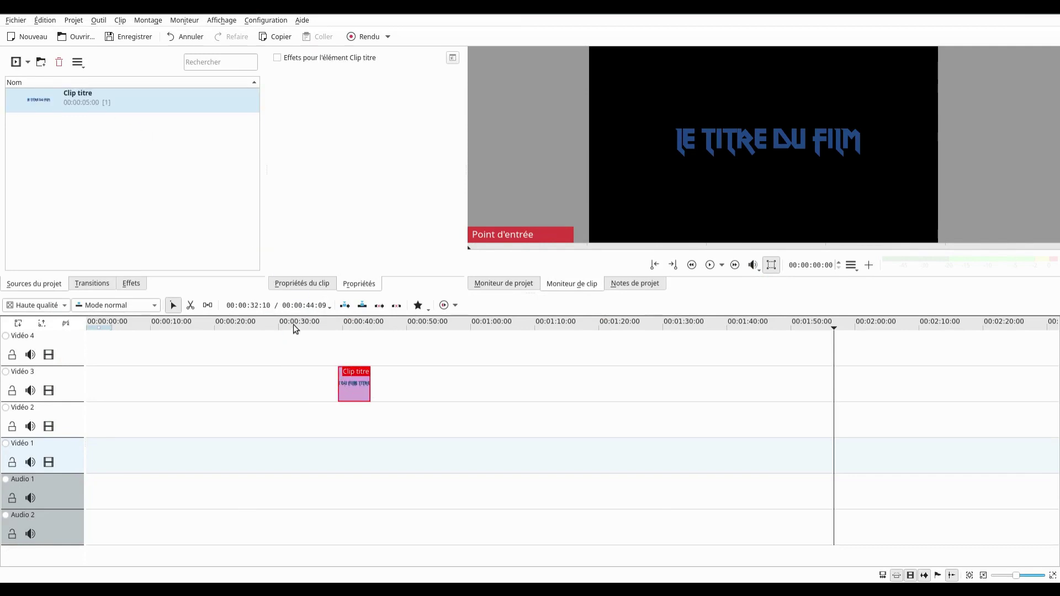
Play the timeline from just before the title clip to preview it, and pause
{"action": "left_click", "coordinate": [329, 323]}
{"action": "left_click", "coordinate": [719, 265]}
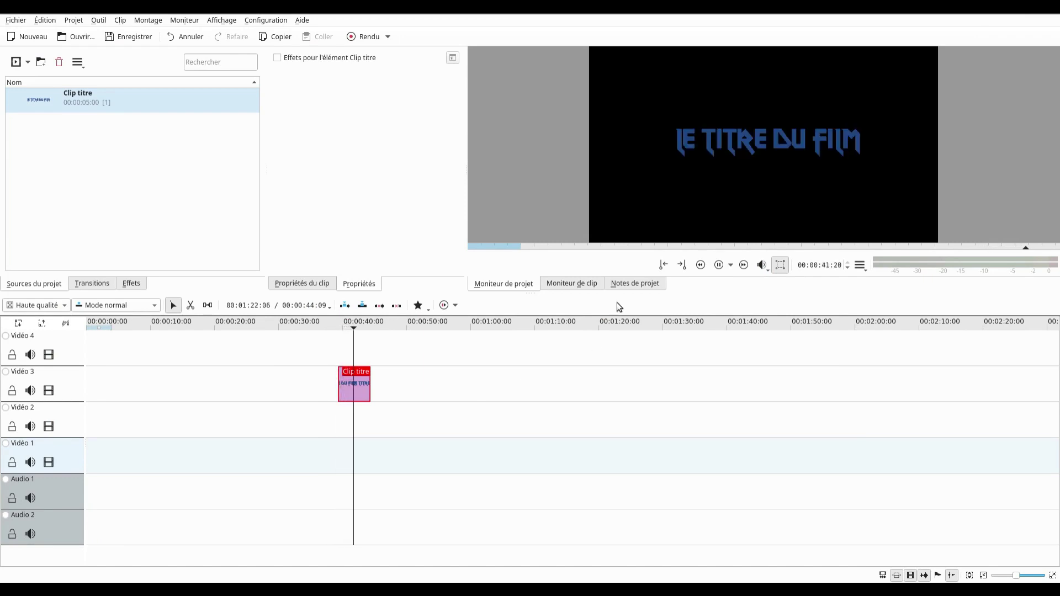
{"action": "left_click", "coordinate": [718, 265]}
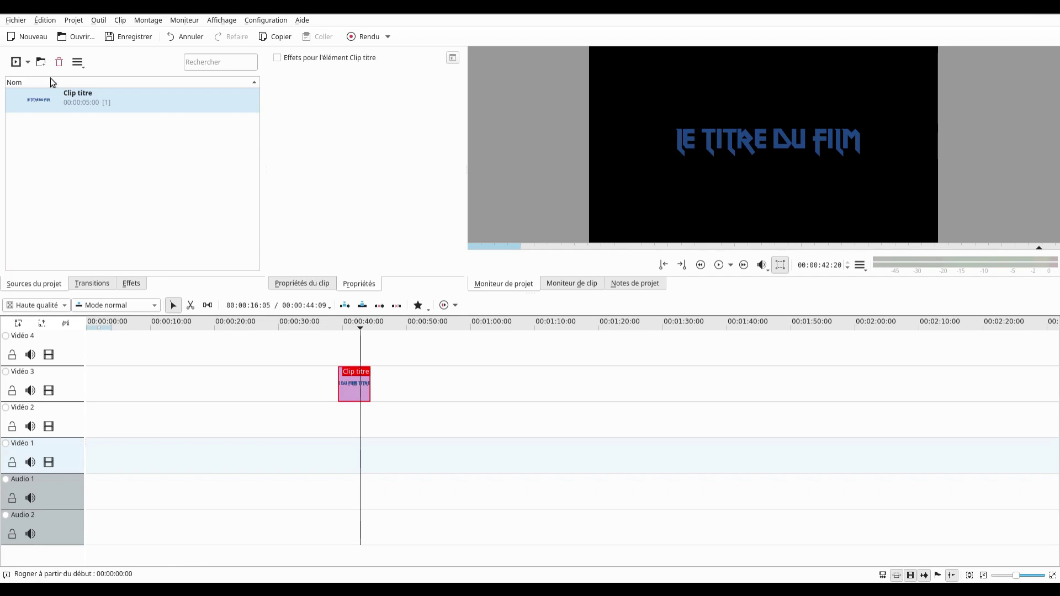
Create a yellow colour clip of 00:00:05:00 and place it on the Vidéo 2 track directly under the title clip
{"action": "left_click", "coordinate": [16, 62]}
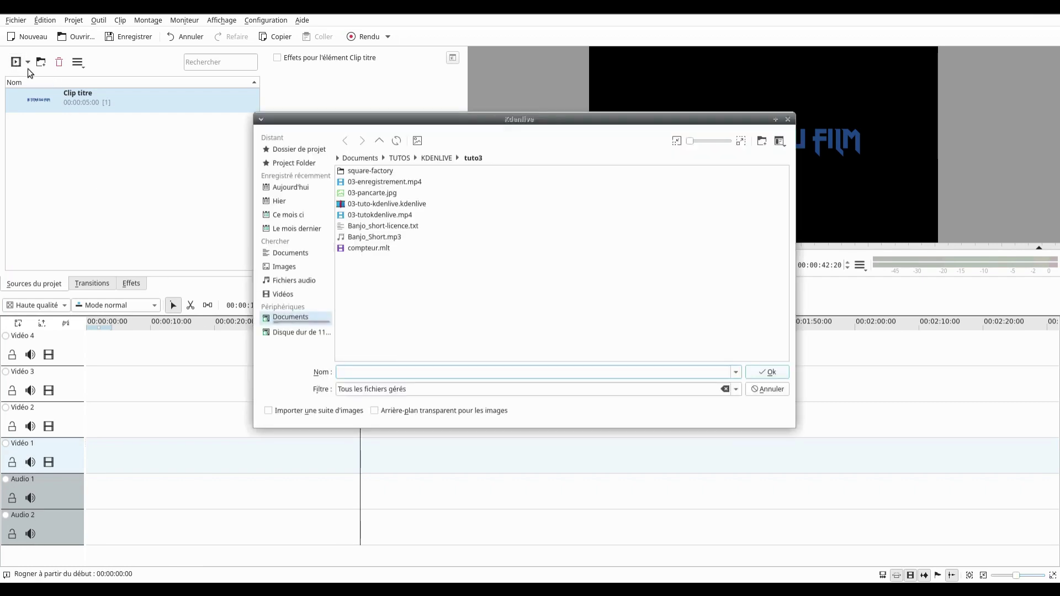
{"action": "left_click", "coordinate": [750, 373]}
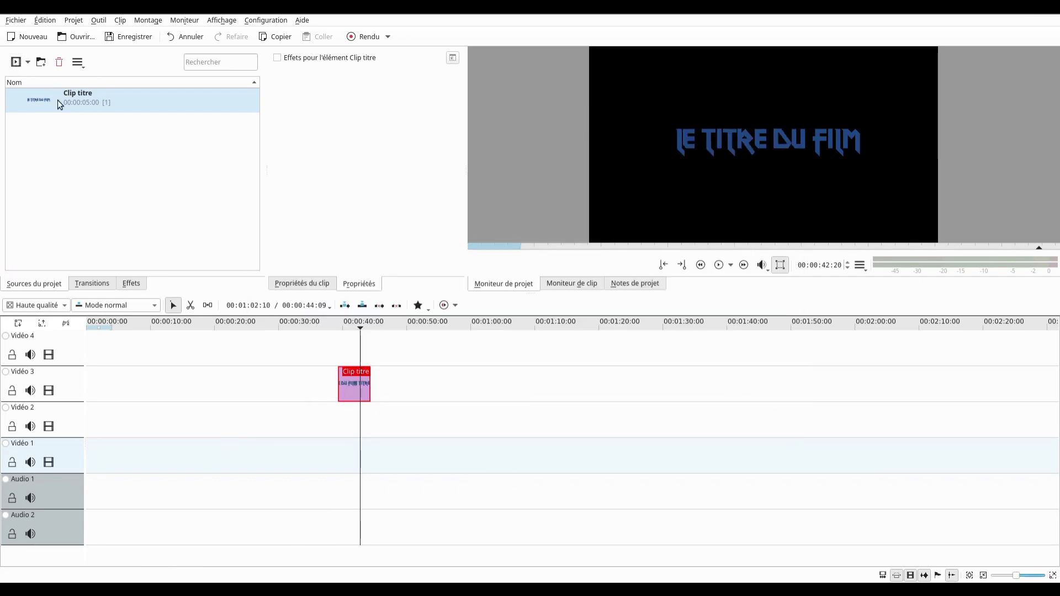
{"action": "left_click", "coordinate": [28, 63]}
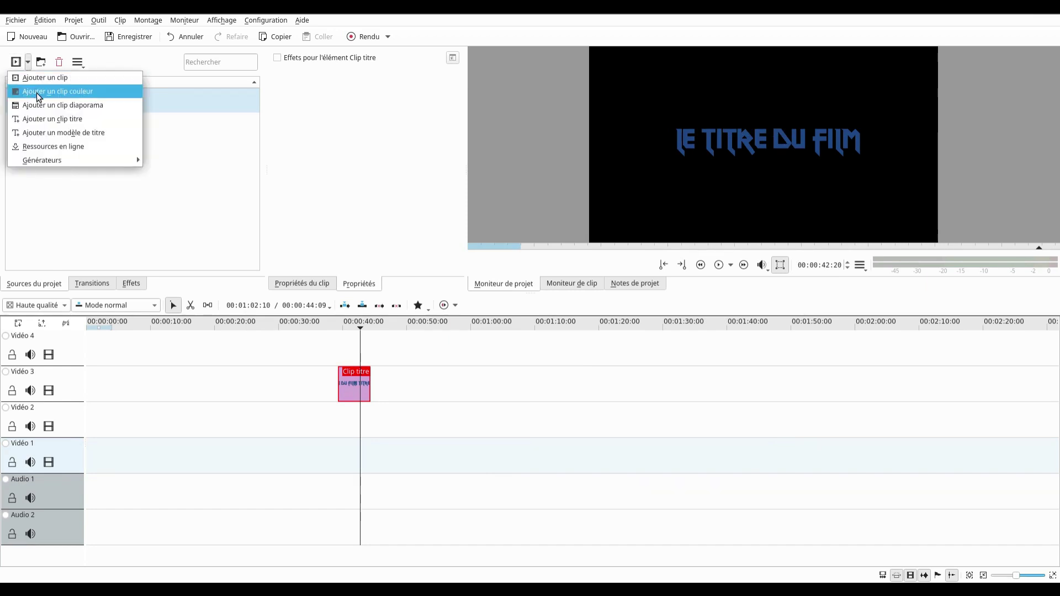
{"action": "left_click", "coordinate": [37, 92]}
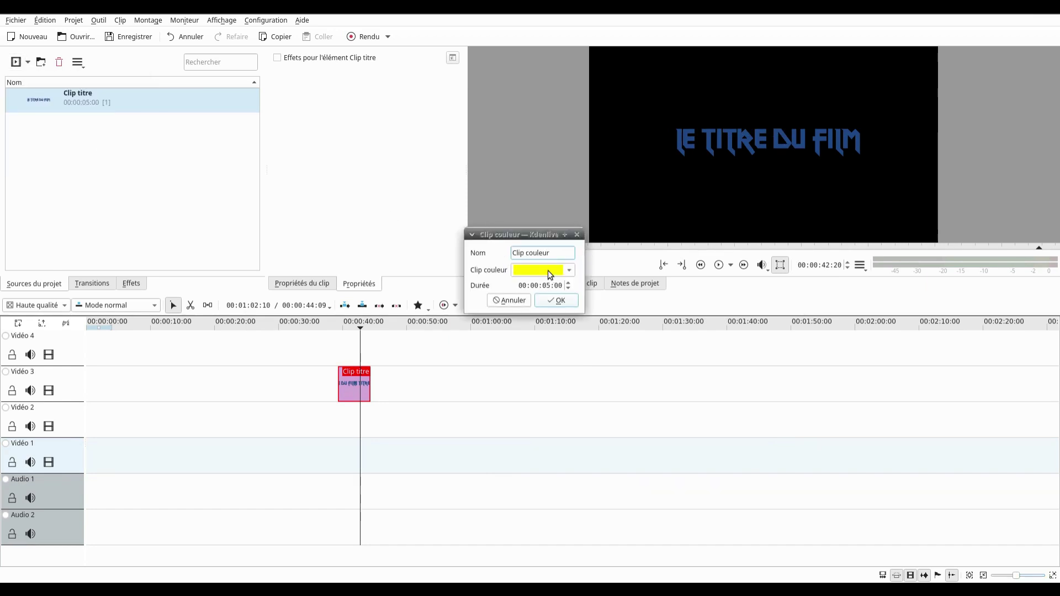
{"action": "left_click", "coordinate": [556, 303]}
{"action": "left_click_drag", "start_coordinate": [39, 124], "coordinate": [339, 424]}
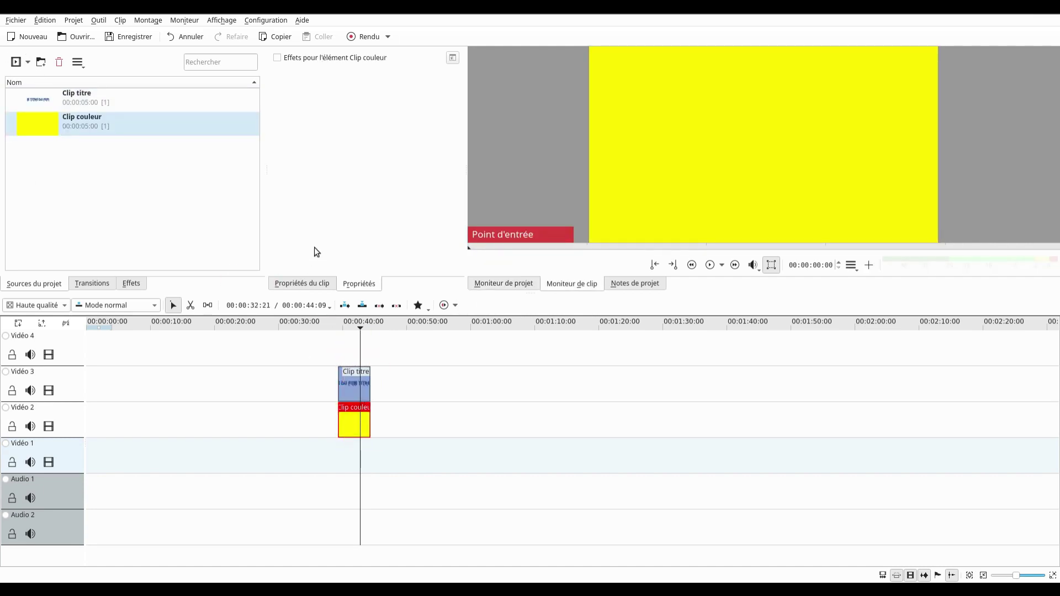
Play the title over the yellow colour clip to preview the combination, and pause
{"action": "left_click", "coordinate": [324, 337]}
{"action": "left_click", "coordinate": [719, 265]}
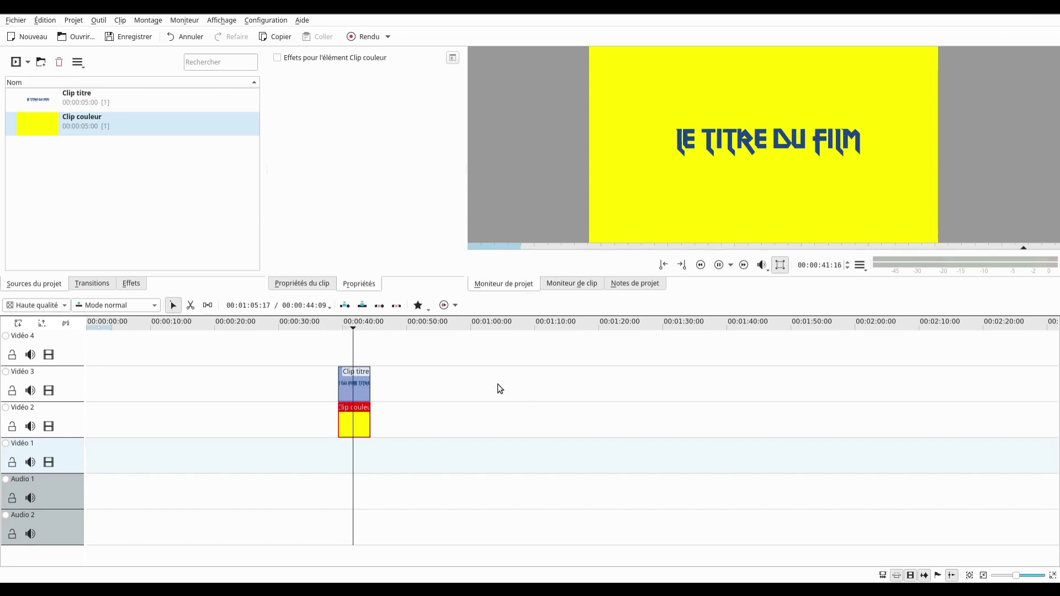
{"action": "left_click", "coordinate": [719, 266]}
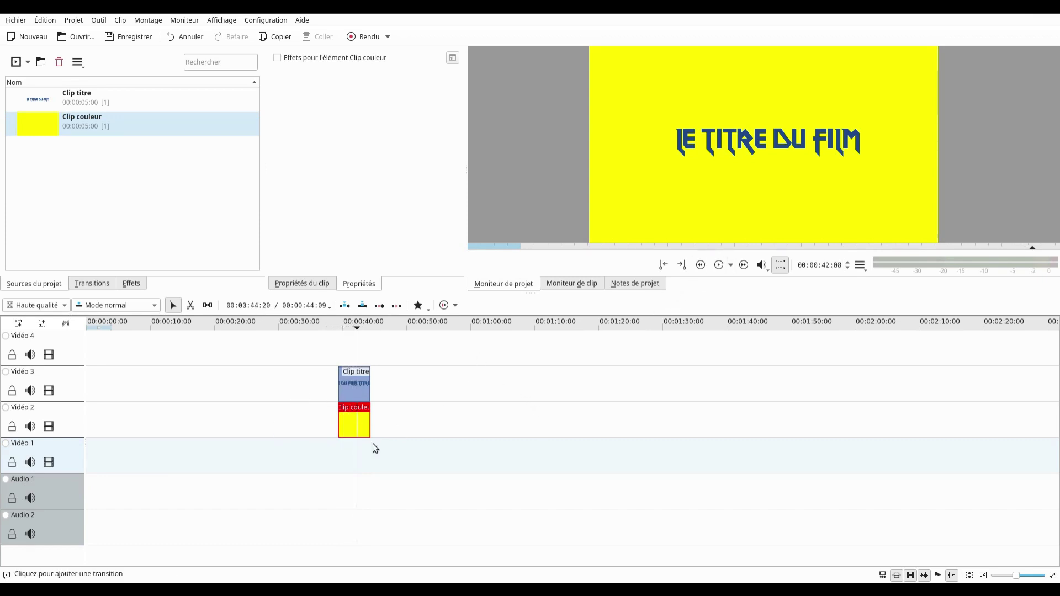
Extend the colour clip well beyond both ends of the title clip and play back from about 00:00:38:04
{"action": "left_click_drag", "start_coordinate": [371, 424], "coordinate": [402, 425]}
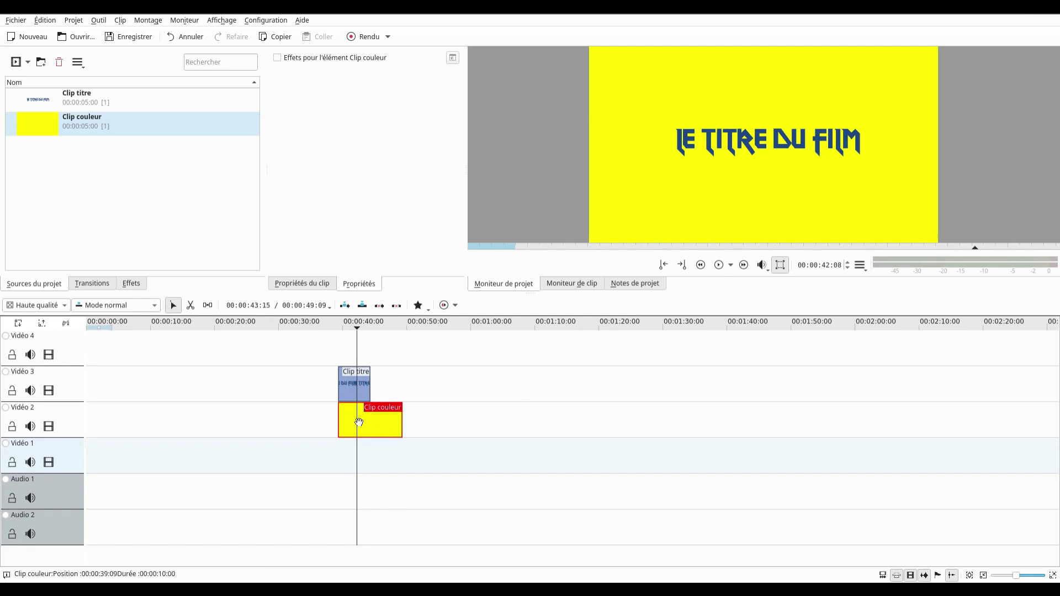
{"action": "left_click_drag", "start_coordinate": [338, 422], "coordinate": [302, 421]}
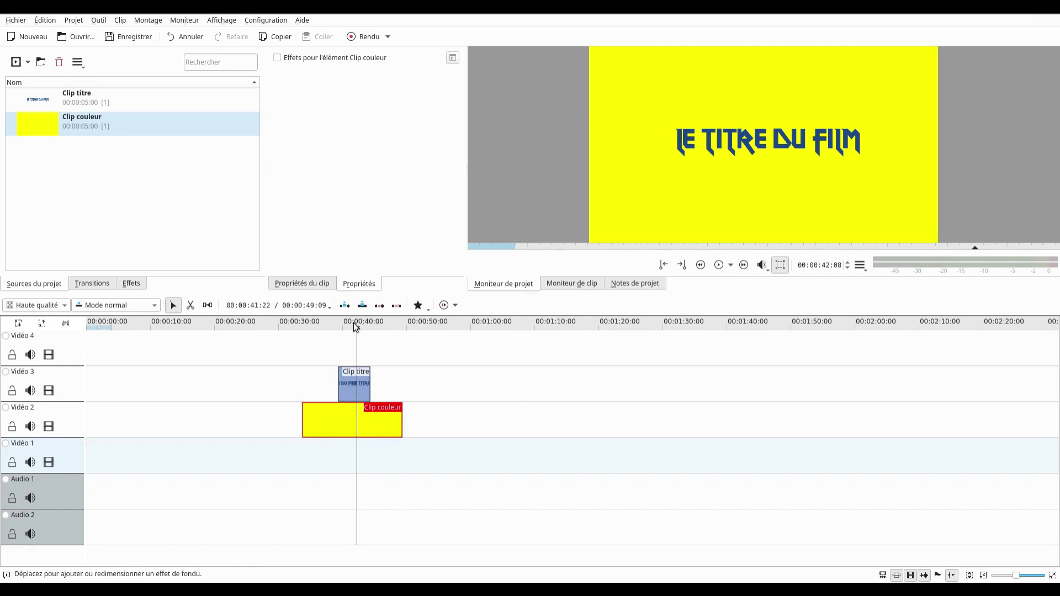
{"action": "left_click", "coordinate": [330, 327]}
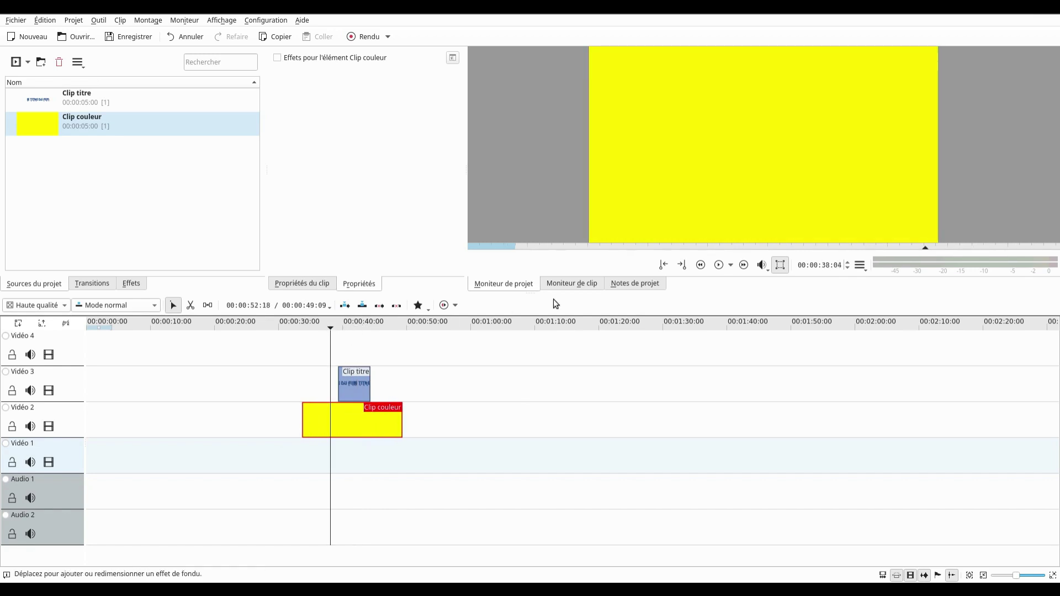
{"action": "left_click", "coordinate": [718, 266]}
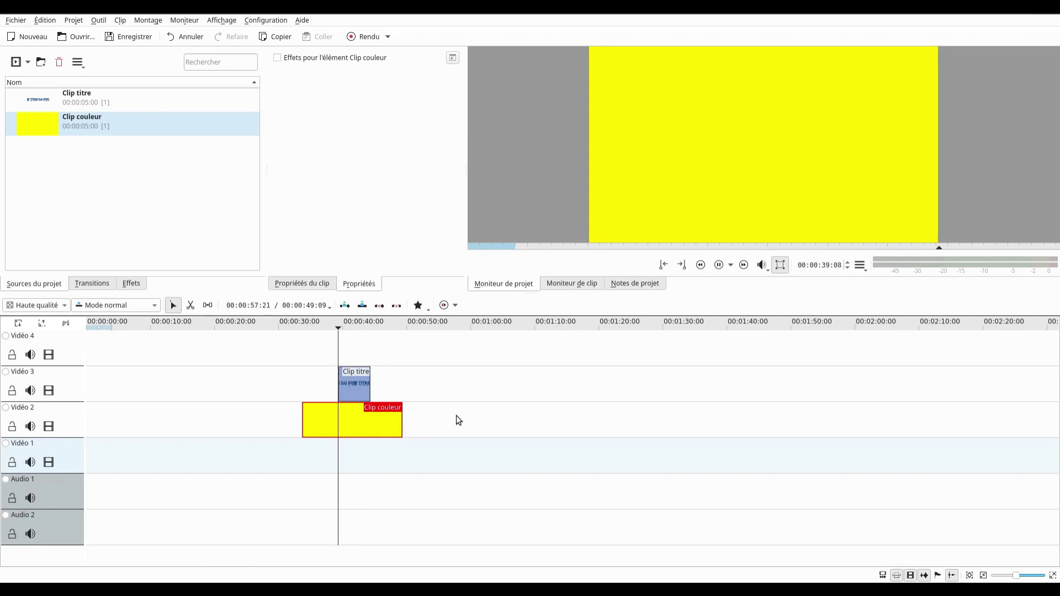
Pause the playback and show the title clip on its own in the clip monitor
{"action": "left_click", "coordinate": [719, 269]}
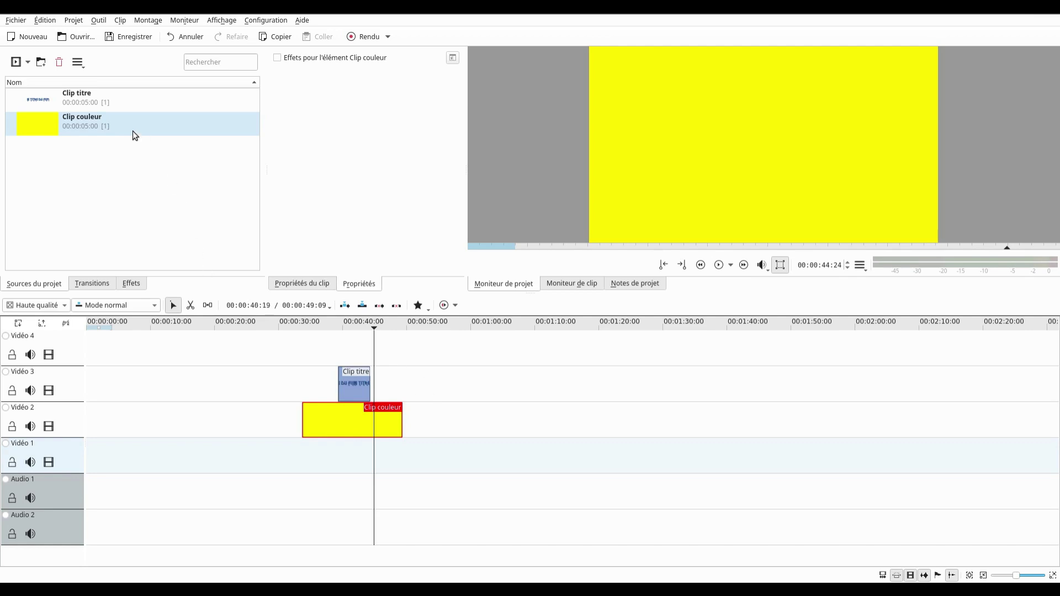
{"action": "left_click", "coordinate": [81, 98]}
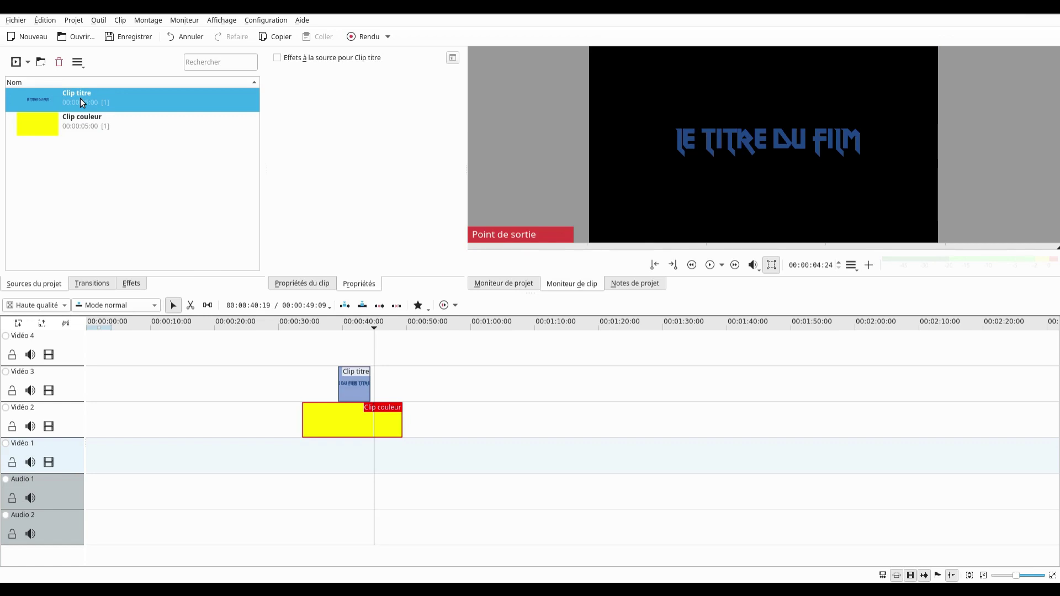
Add a new title clip, insert a text item in the upper-left part of its canvas and set the font size to 100
{"action": "left_click", "coordinate": [29, 59]}
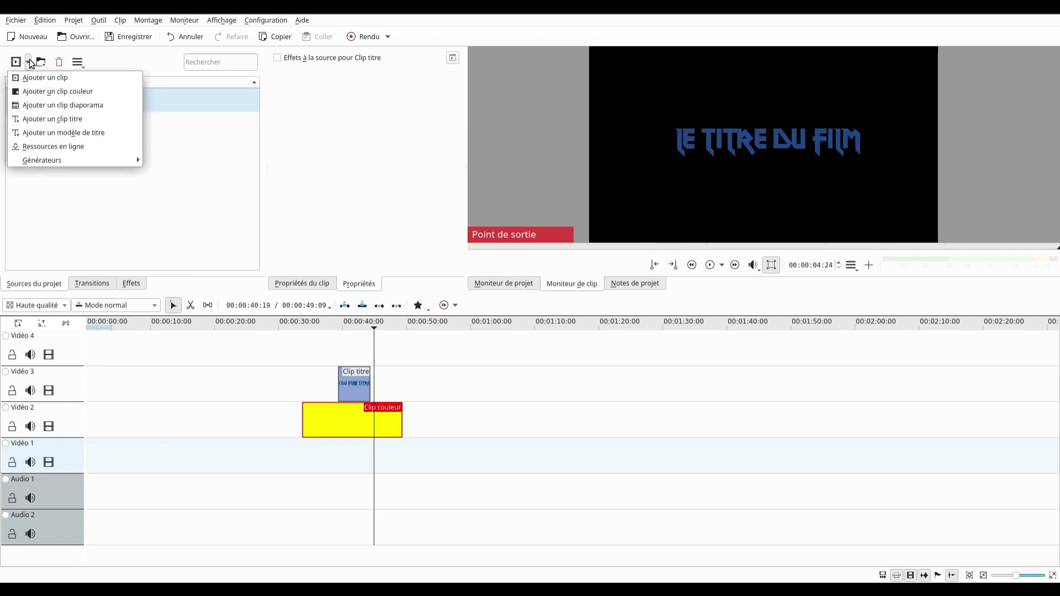
{"action": "left_click", "coordinate": [52, 120]}
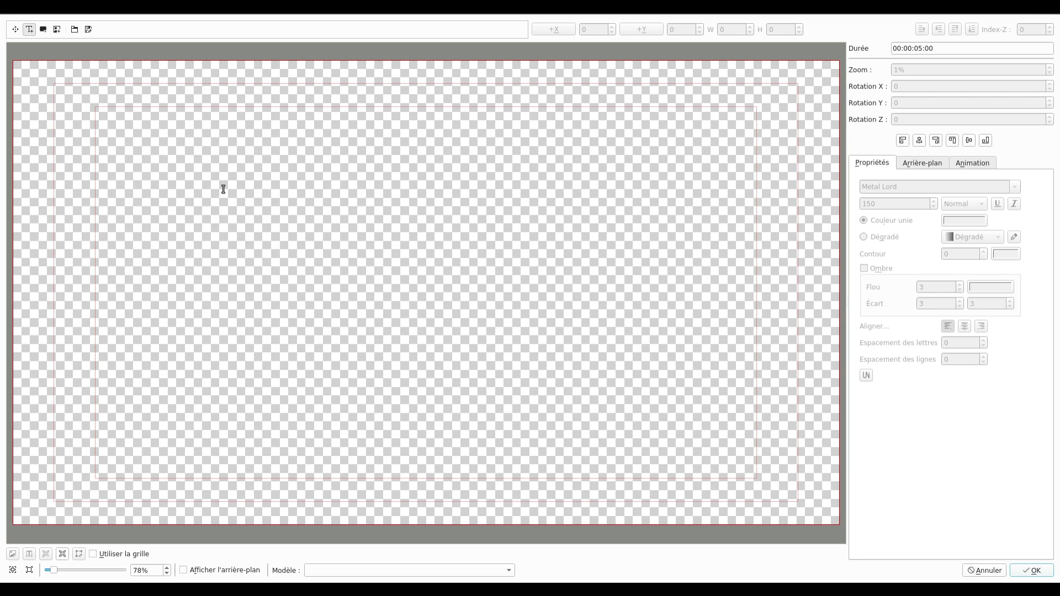
{"action": "left_click", "coordinate": [249, 208]}
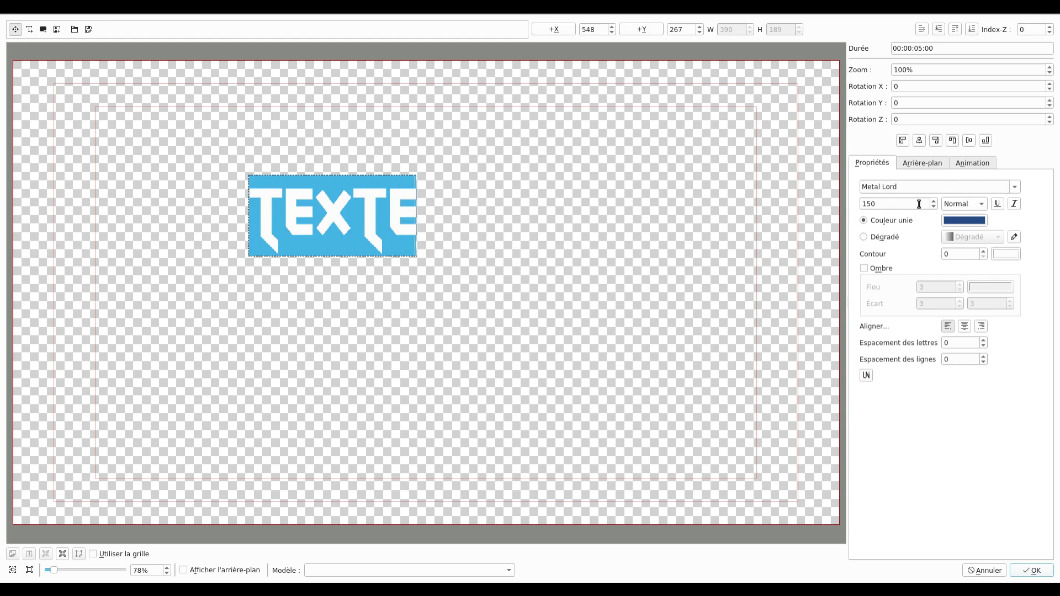
{"action": "scroll", "coordinate": [933, 204], "scroll_direction": "up", "scroll_amount": 4}
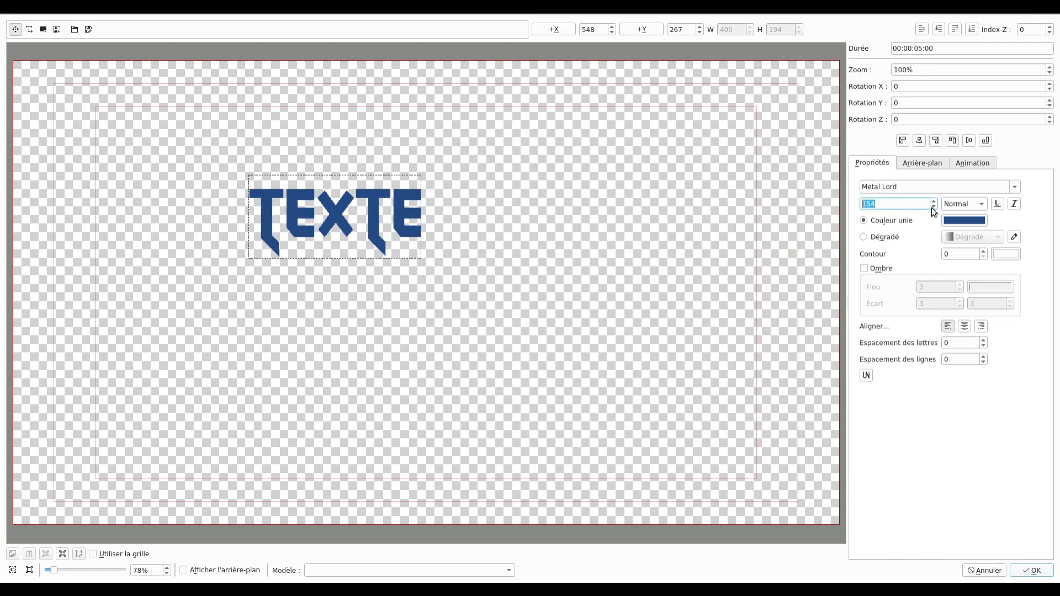
{"action": "type", "text": "100"}
Set the text's font to Manjari Bold at size 80 and replace the placeholder with the film's six-line cast and role list
{"action": "left_click_drag", "start_coordinate": [901, 187], "coordinate": [851, 185]}
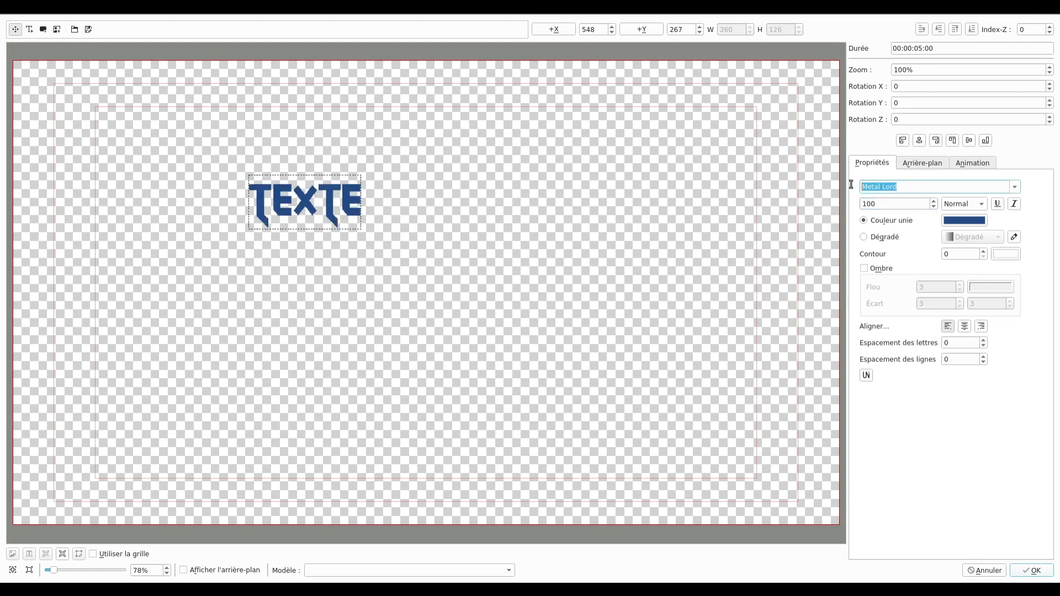
{"action": "left_click", "coordinate": [1015, 188]}
{"action": "scroll", "coordinate": [927, 243], "scroll_direction": "up", "scroll_amount": 2}
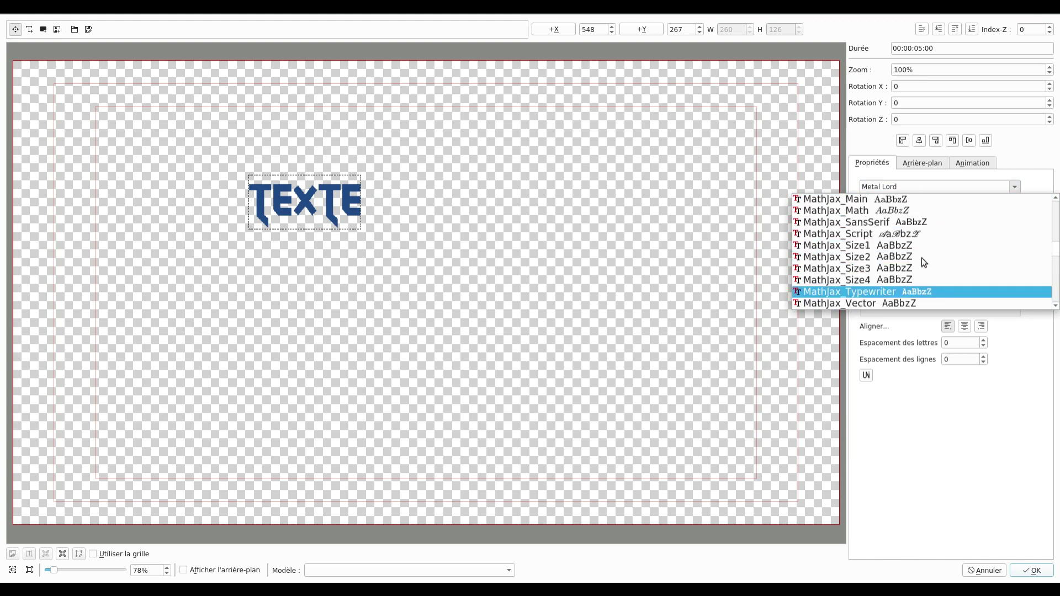
{"action": "scroll", "coordinate": [922, 258], "scroll_direction": "up", "scroll_amount": 4}
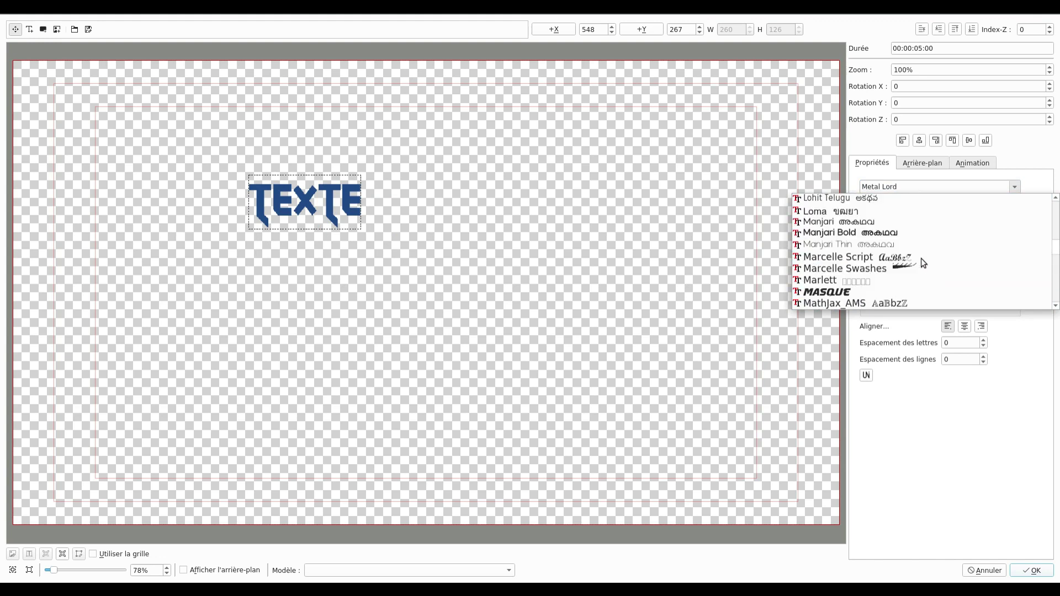
{"action": "left_click", "coordinate": [843, 234]}
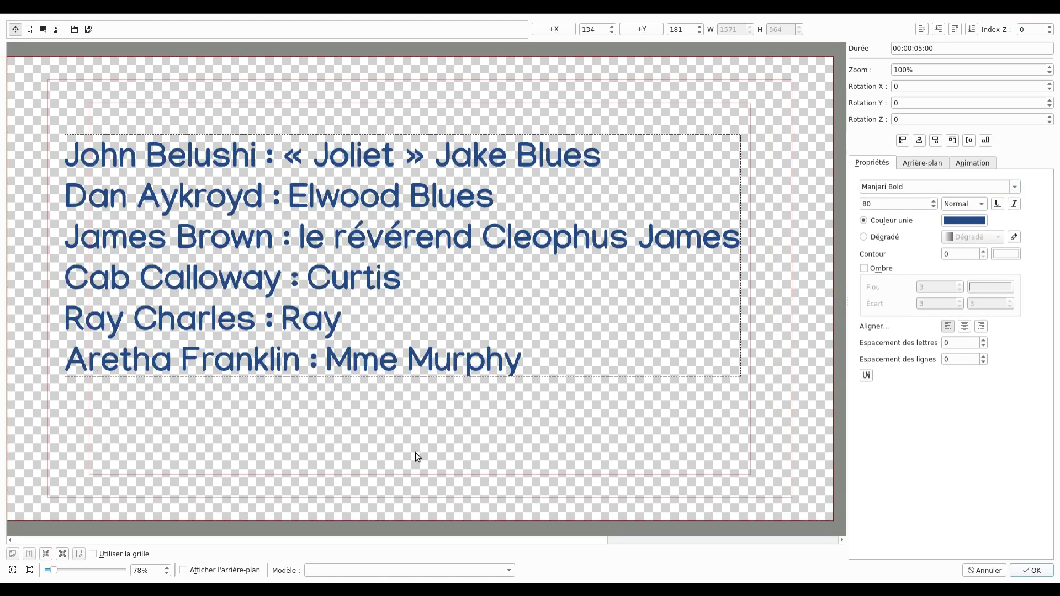
Move the cast list on the title canvas to about X 174, Y 207
{"action": "left_click", "coordinate": [416, 441]}
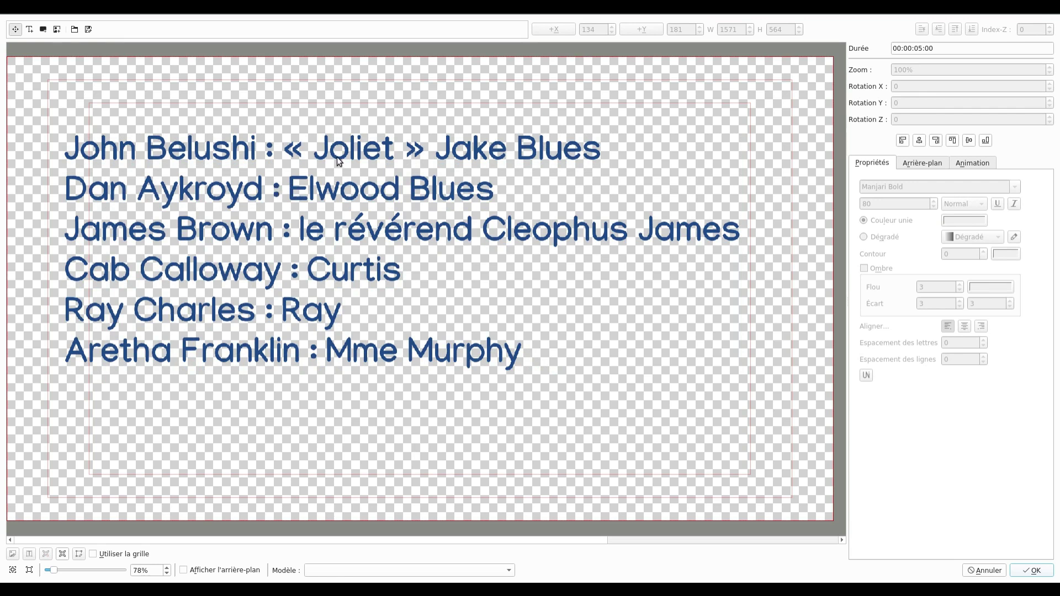
{"action": "left_click_drag", "start_coordinate": [338, 161], "coordinate": [355, 169]}
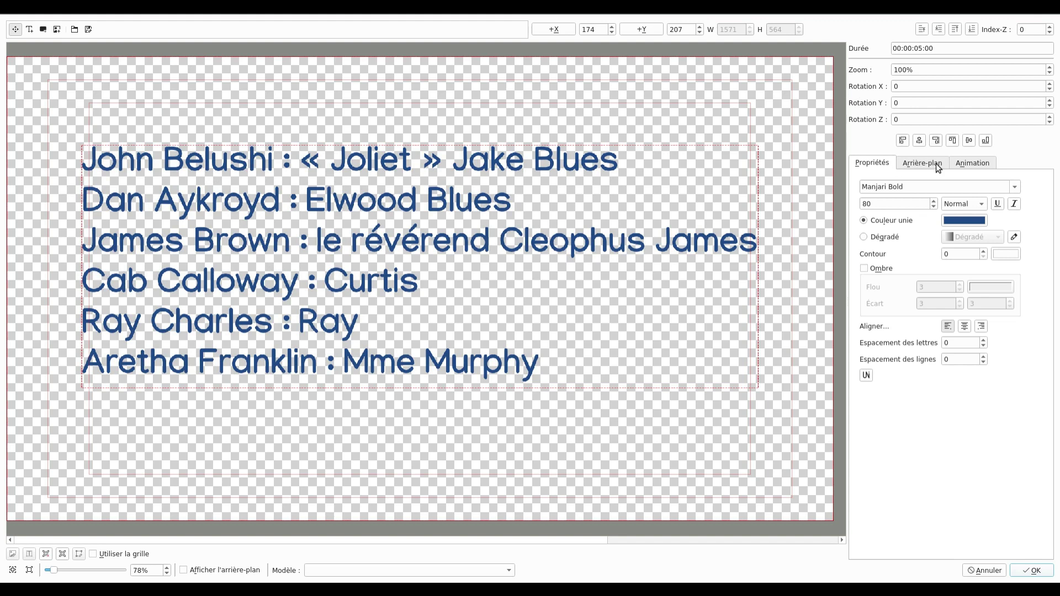
Position the title animation's start frame directly above the canvas, at about X 1, Y -1079
{"action": "left_click", "coordinate": [967, 165]}
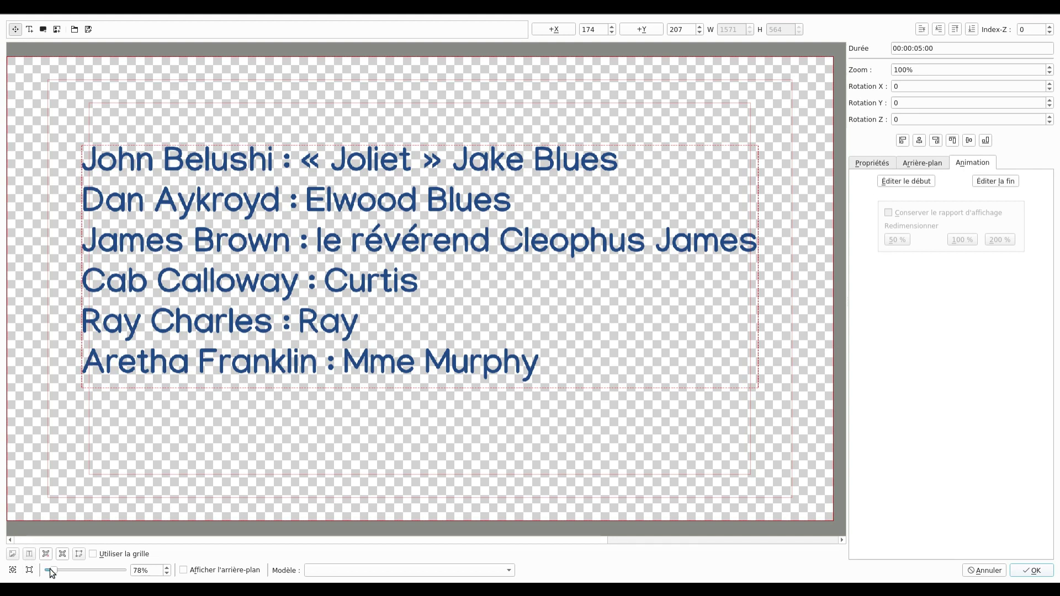
{"action": "scroll", "coordinate": [51, 570], "scroll_direction": "down", "scroll_amount": 4}
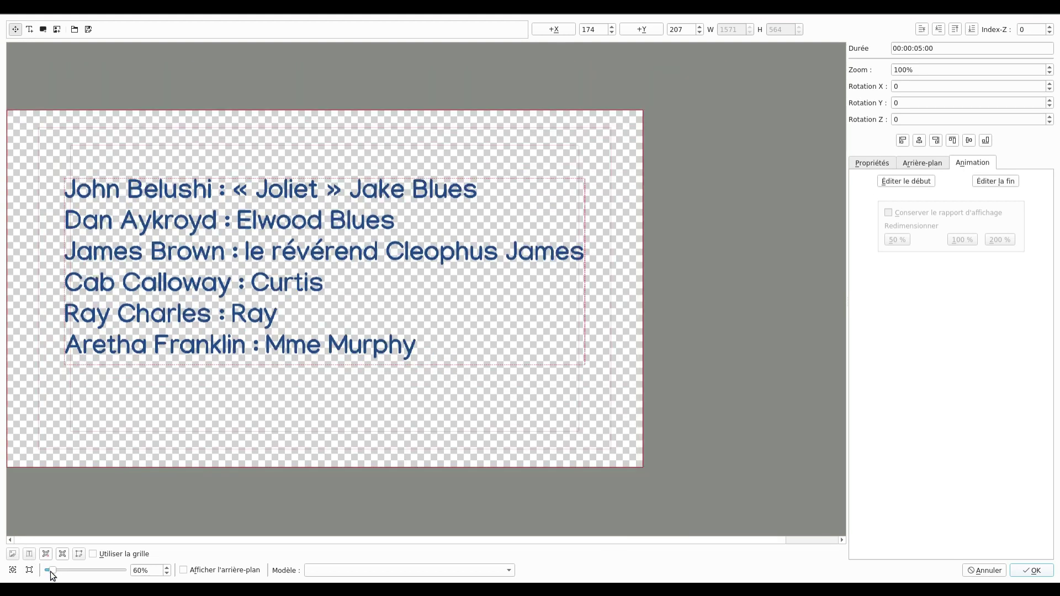
{"action": "scroll", "coordinate": [51, 571], "scroll_direction": "down", "scroll_amount": 1}
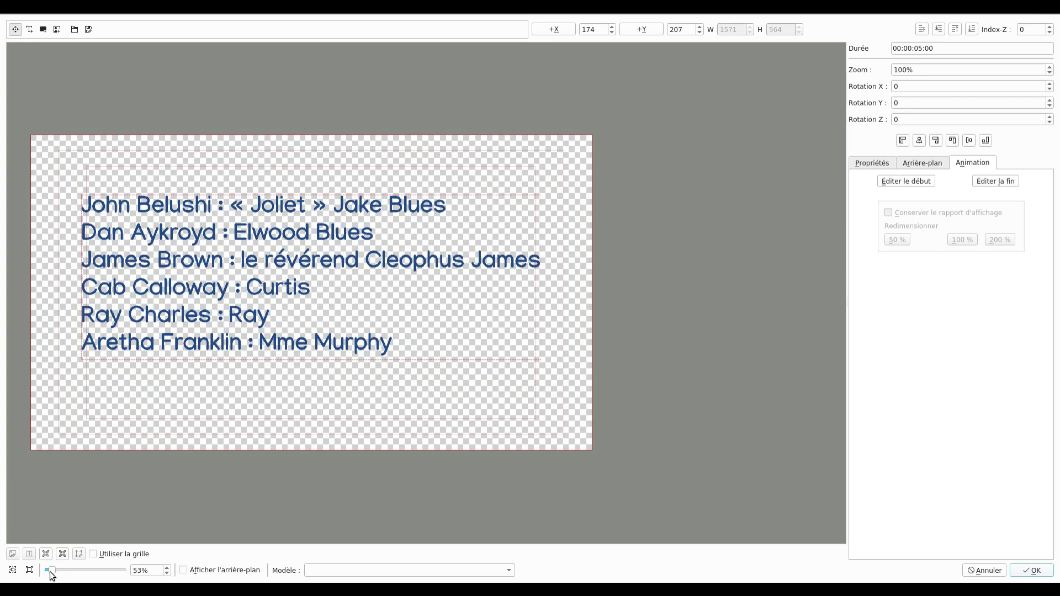
{"action": "left_click", "coordinate": [246, 471]}
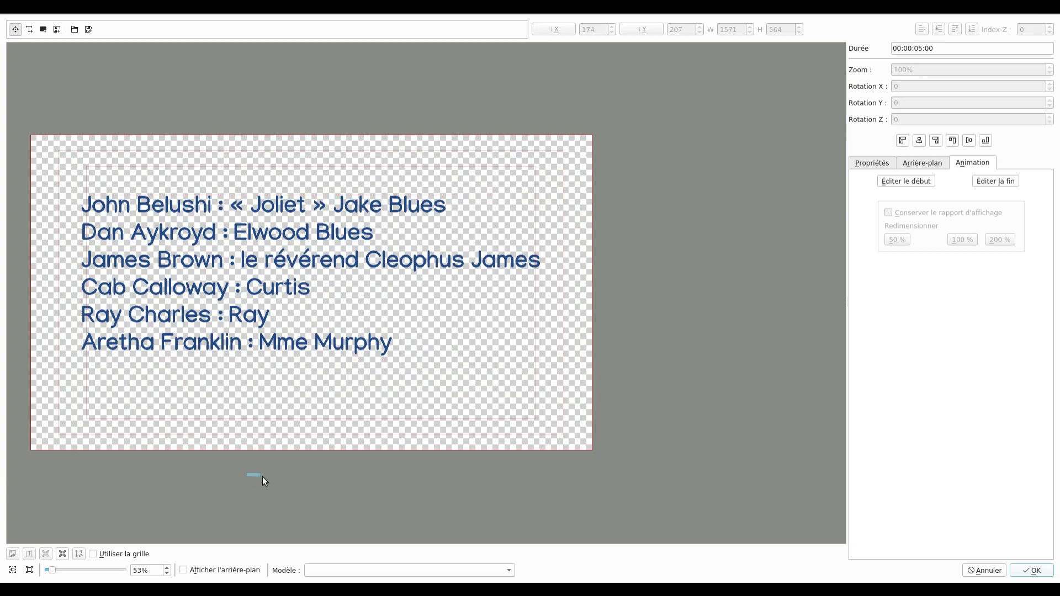
{"action": "left_click", "coordinate": [906, 181]}
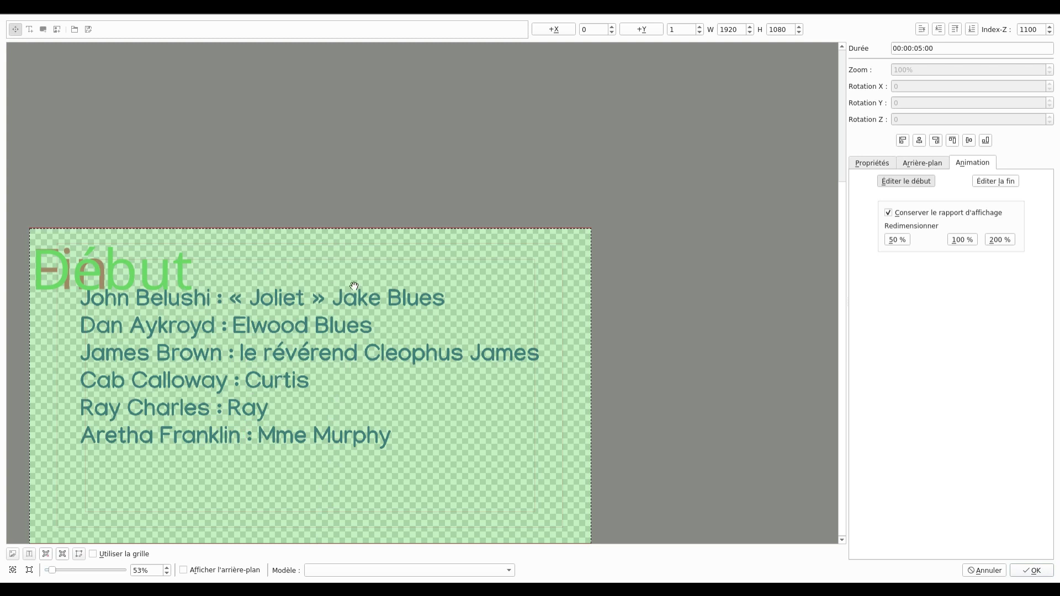
{"action": "left_click_drag", "start_coordinate": [149, 288], "coordinate": [159, 145]}
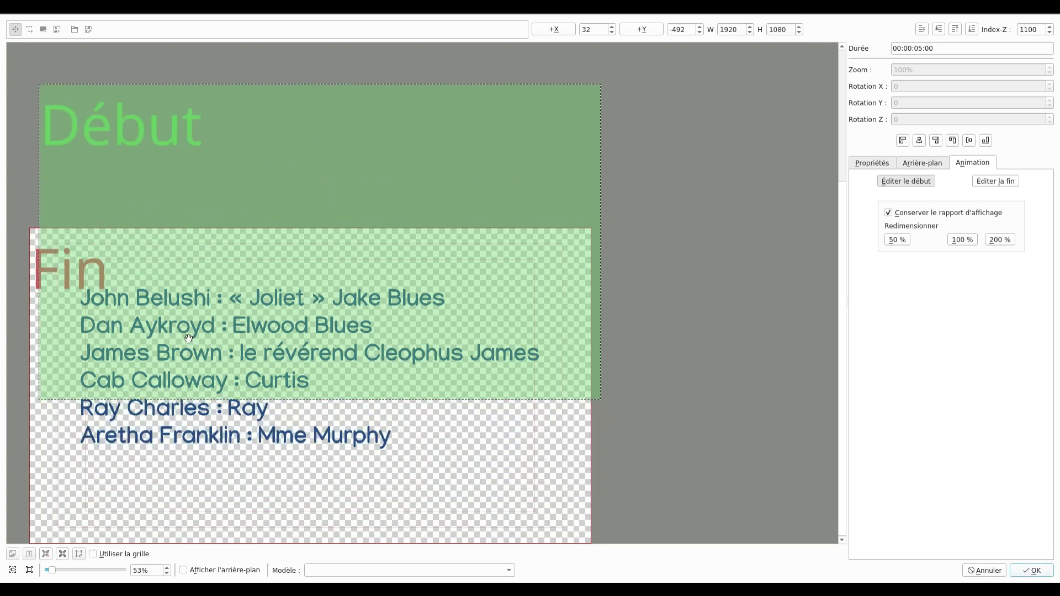
{"action": "left_click_drag", "start_coordinate": [224, 372], "coordinate": [215, 200]}
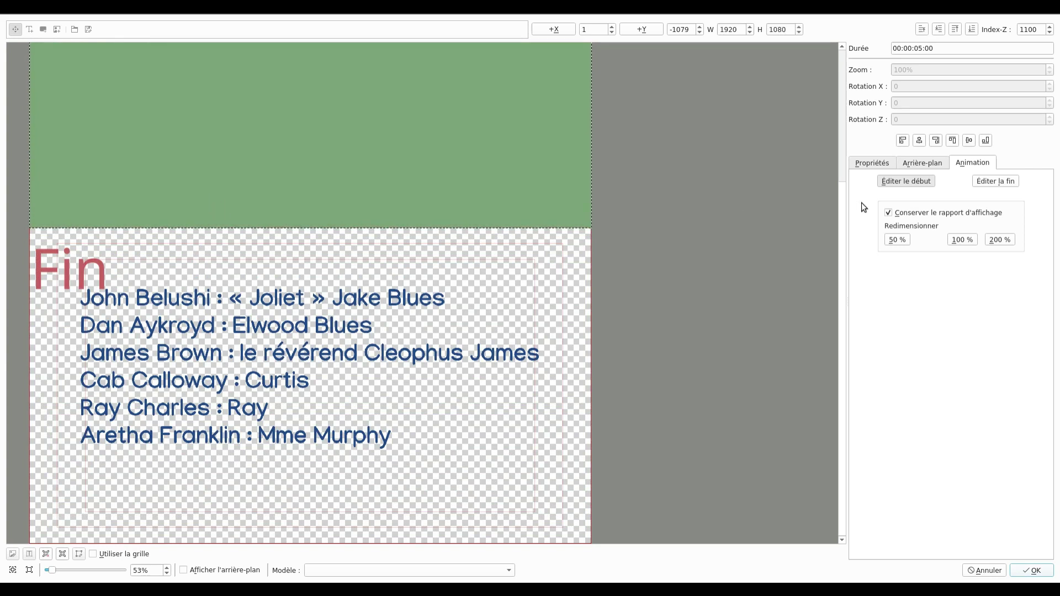
{"action": "left_click", "coordinate": [898, 184]}
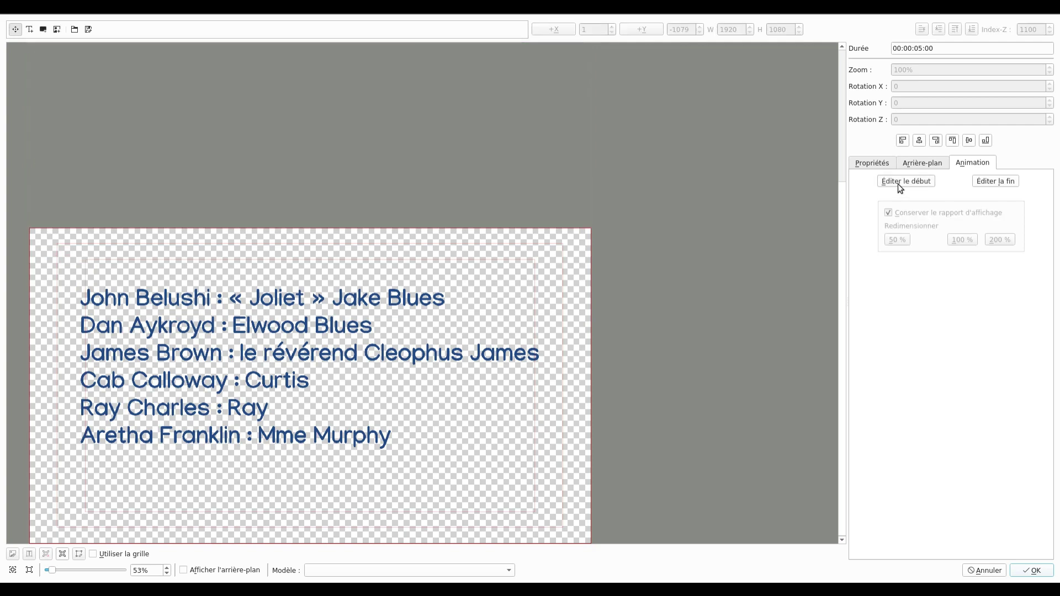
Position the animation's end frame directly below the canvas, at about X 0, Y 1075, and save the title clip
{"action": "left_click", "coordinate": [989, 184]}
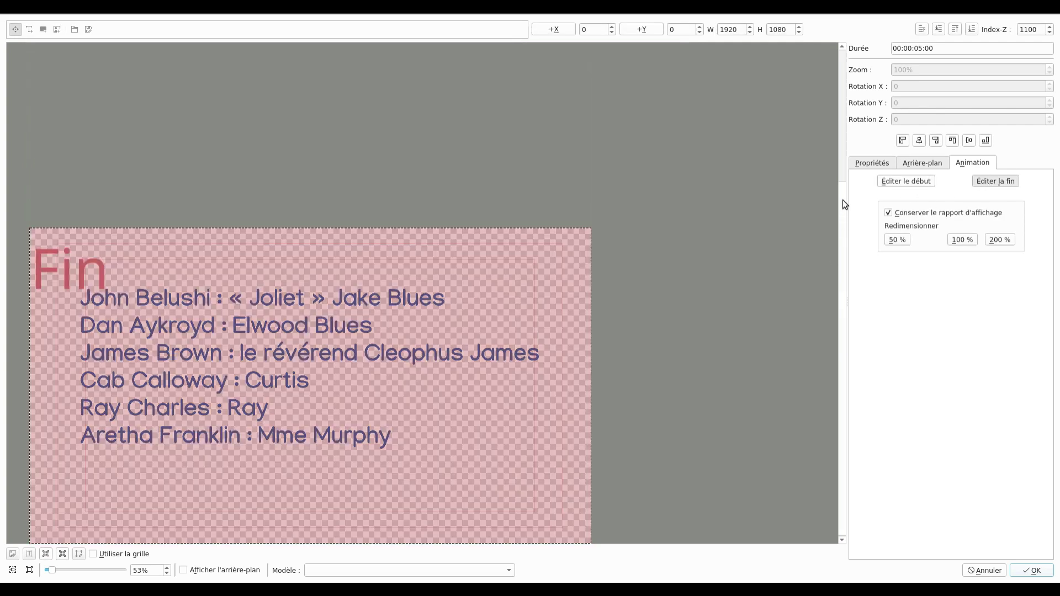
{"action": "left_click_drag", "start_coordinate": [842, 184], "coordinate": [843, 194]}
{"action": "left_click_drag", "start_coordinate": [218, 262], "coordinate": [222, 518]}
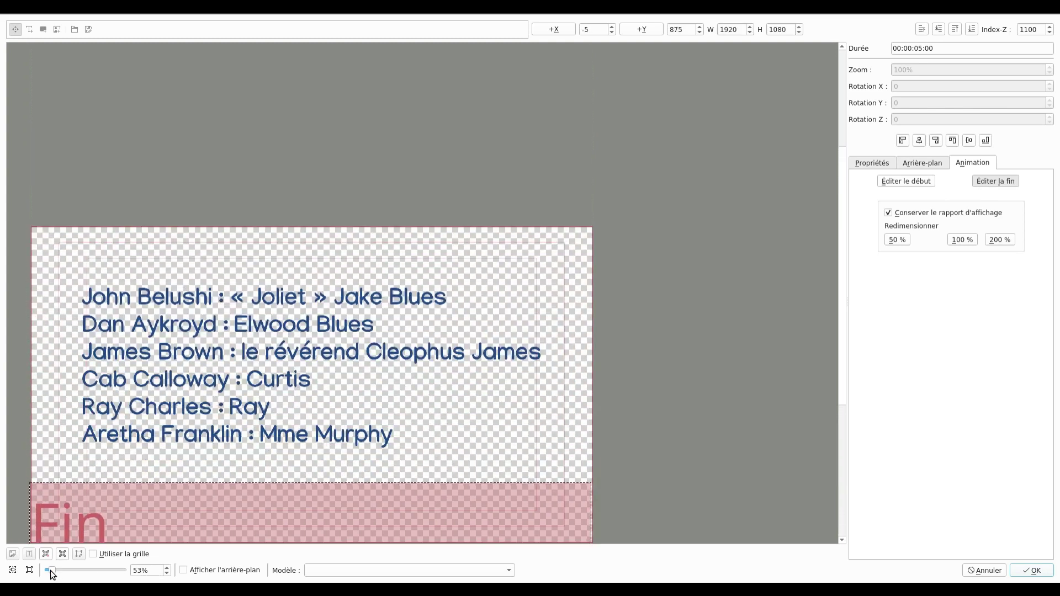
{"action": "left_click_drag", "start_coordinate": [51, 570], "coordinate": [49, 571]}
{"action": "left_click_drag", "start_coordinate": [294, 445], "coordinate": [296, 480]}
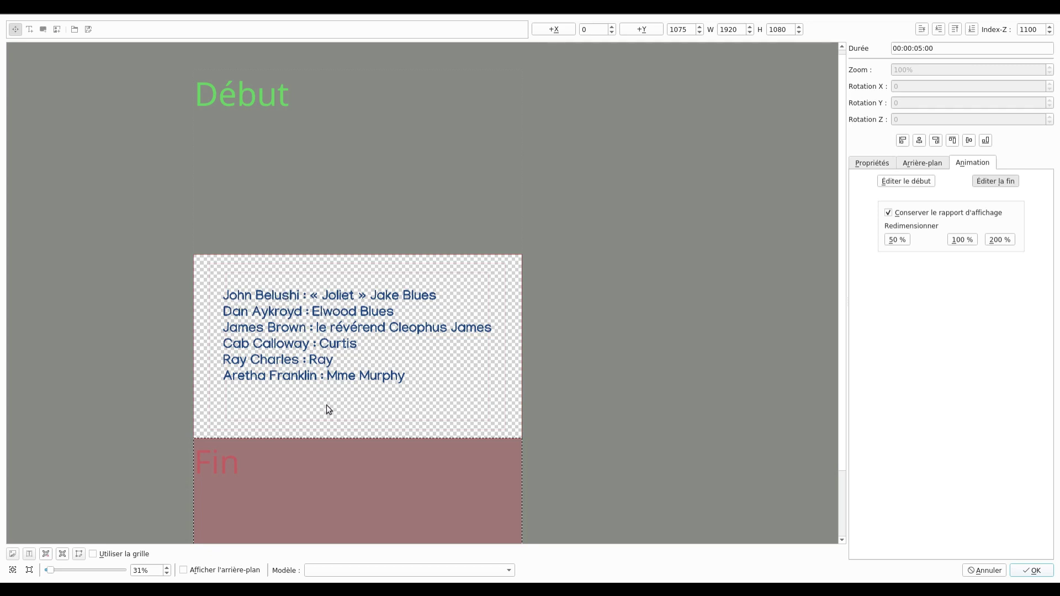
{"action": "left_click", "coordinate": [1036, 571]}
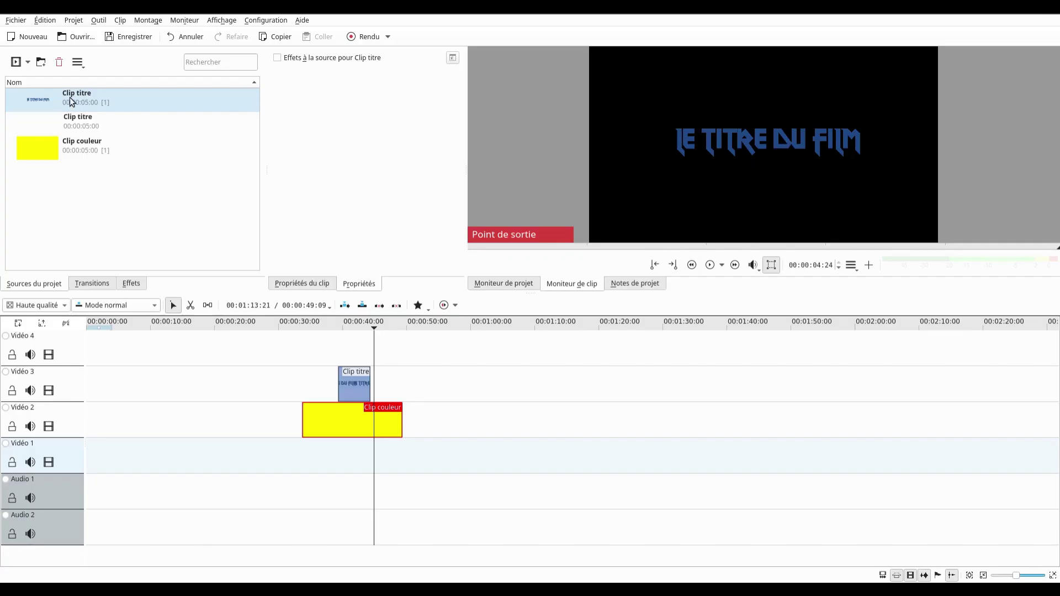
Place the new cast title clip on the Vidéo 3 track after the colour clip and play back from about 00:00:52:06
{"action": "left_click", "coordinate": [86, 125]}
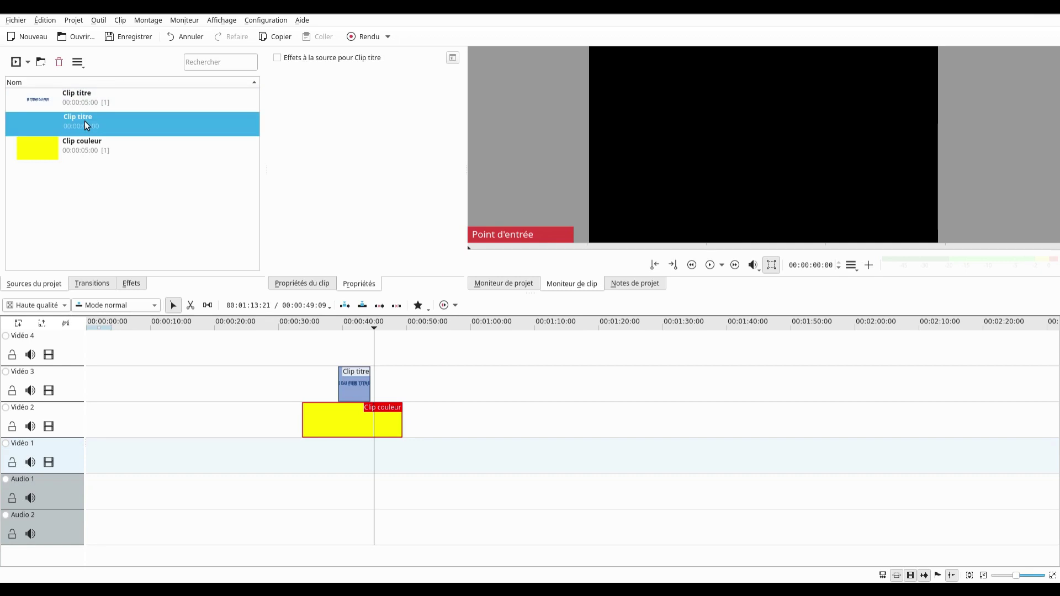
{"action": "left_click_drag", "start_coordinate": [410, 233], "coordinate": [428, 392]}
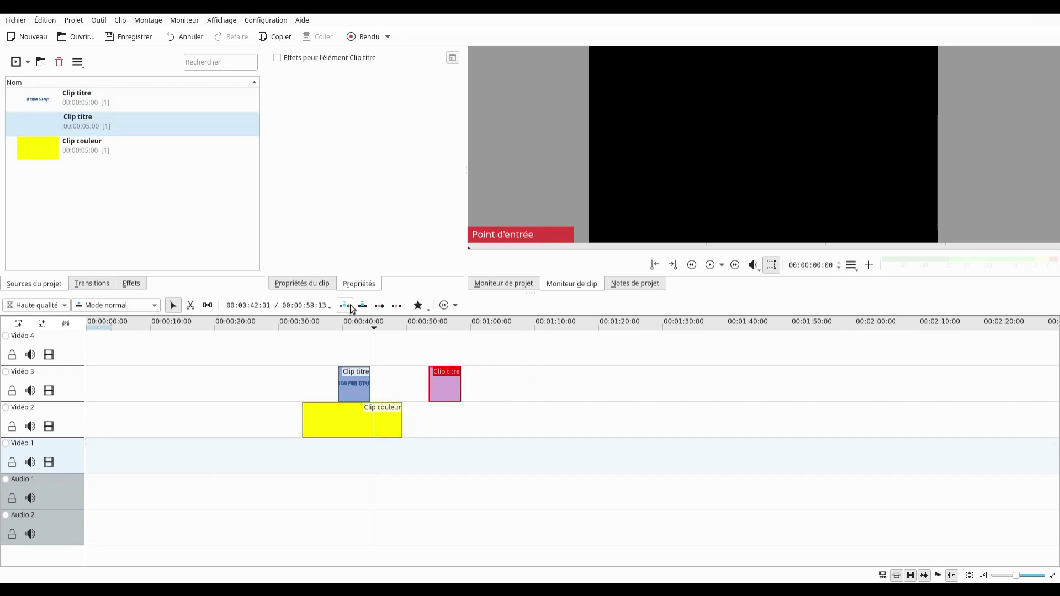
{"action": "left_click_drag", "start_coordinate": [376, 331], "coordinate": [421, 330]}
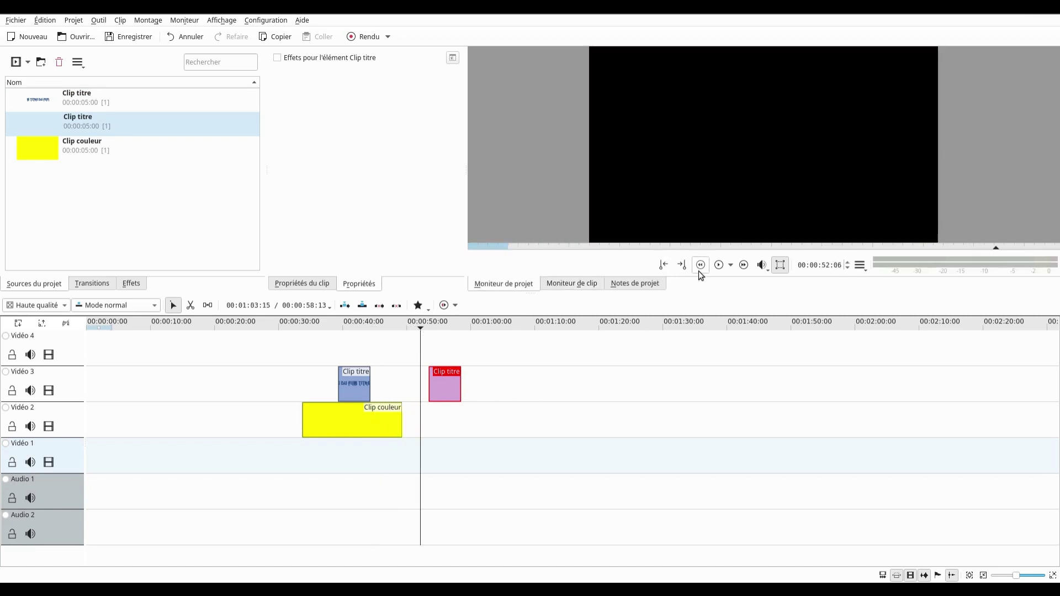
{"action": "left_click", "coordinate": [719, 265]}
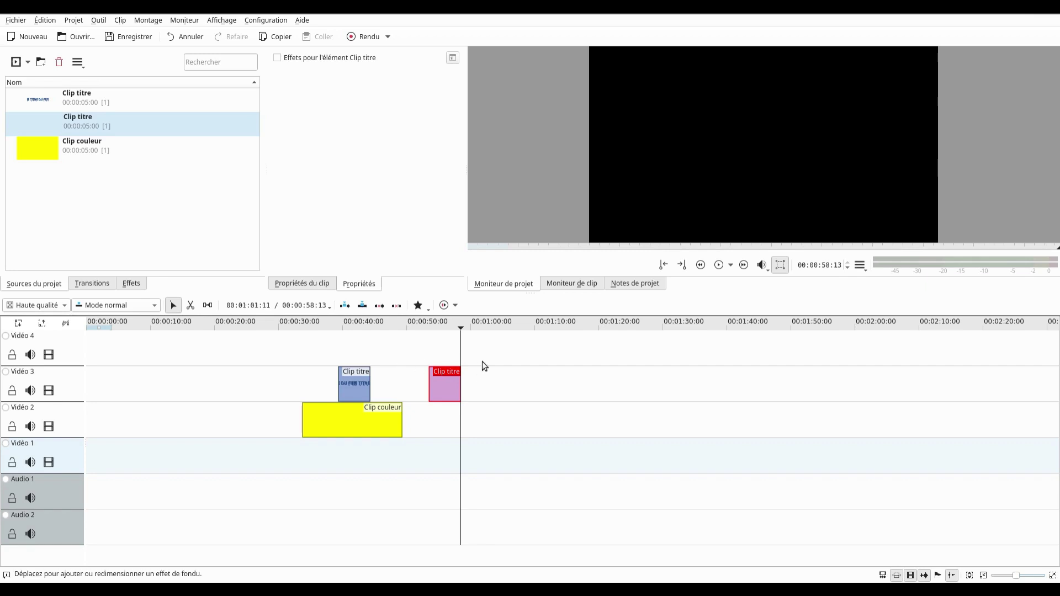
Reopen the cast title clip for editing and delete the last four lines of the list
{"action": "left_click", "coordinate": [115, 125]}
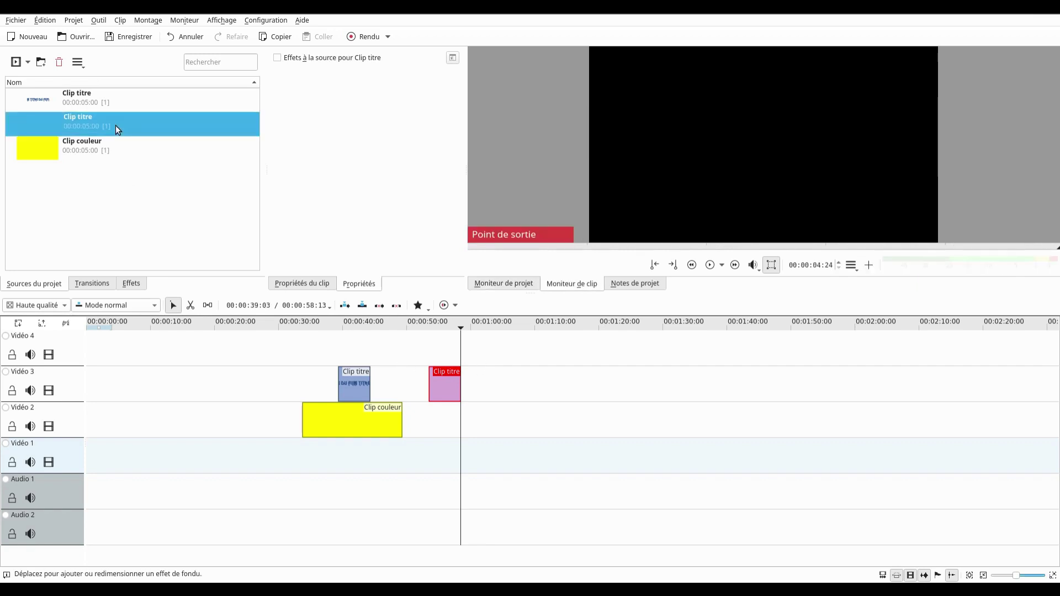
{"action": "right_click", "coordinate": [115, 125]}
{"action": "left_click", "coordinate": [177, 215]}
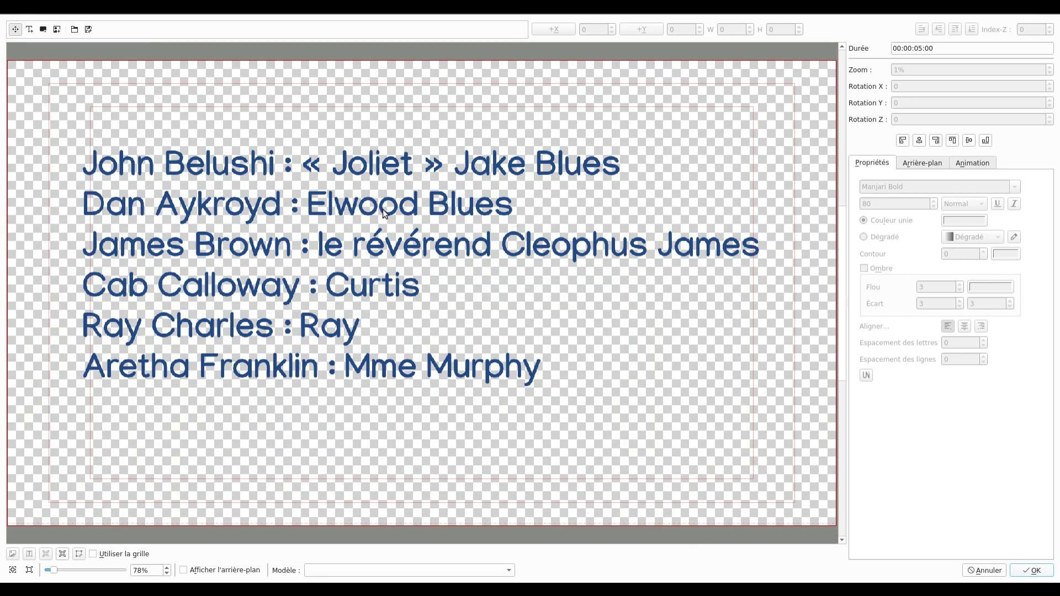
{"action": "left_click", "coordinate": [230, 171]}
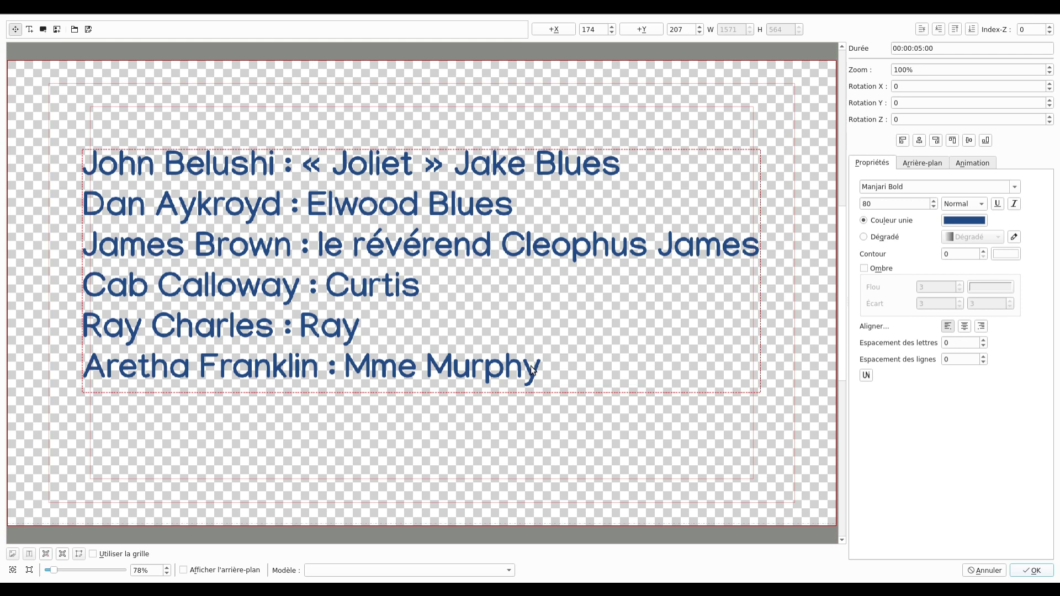
{"action": "left_click_drag", "start_coordinate": [539, 371], "coordinate": [78, 254]}
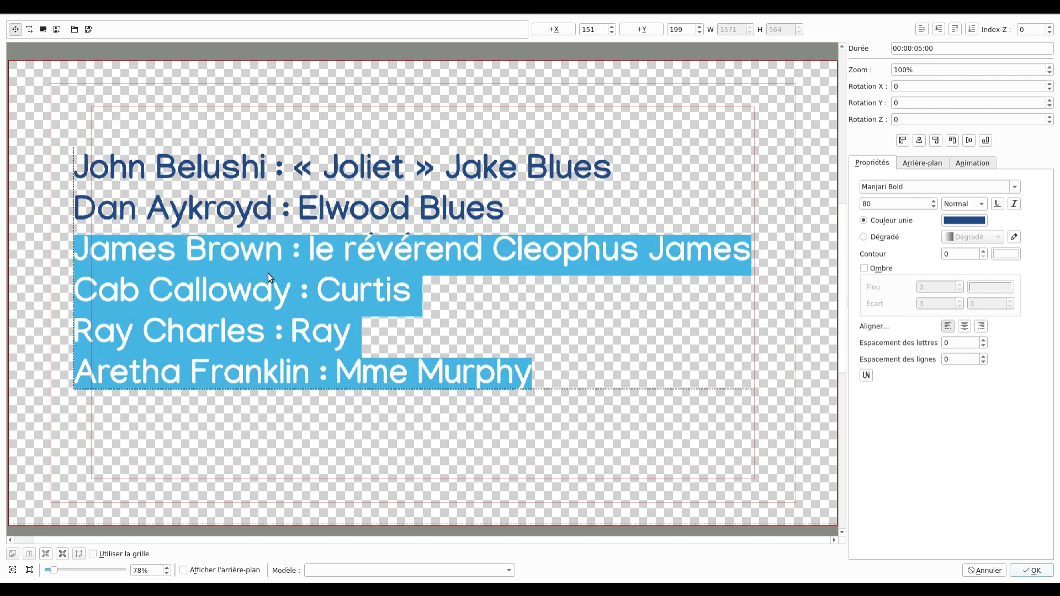
{"action": "key", "text": "Delete"}
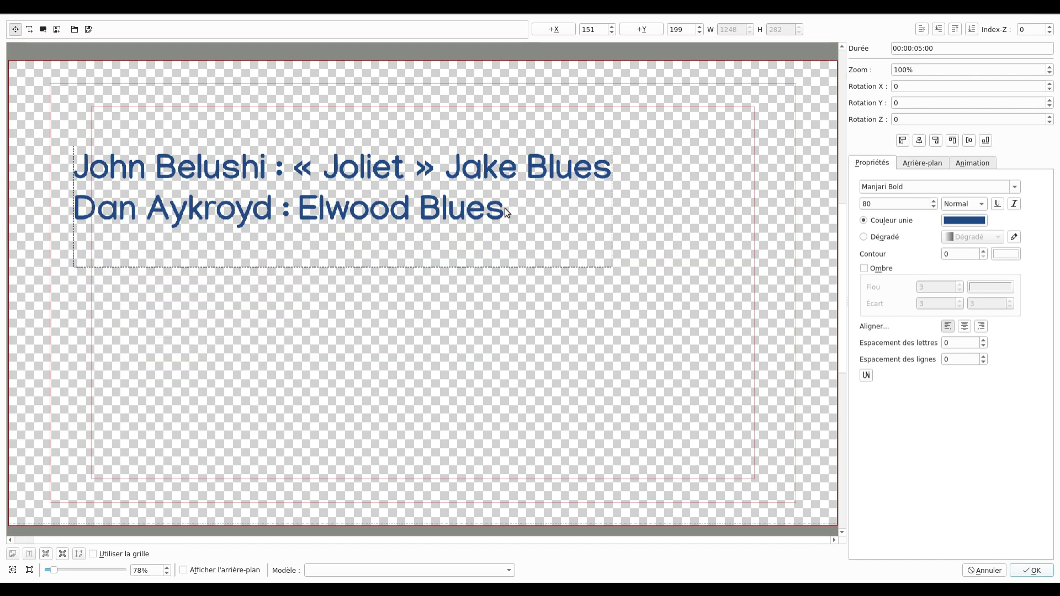
Copy the role "Elwood Blues" from the second line, remove it from there and deselect the text item
{"action": "left_click_drag", "start_coordinate": [506, 212], "coordinate": [296, 209]}
{"action": "key", "text": "ctrl+c"}
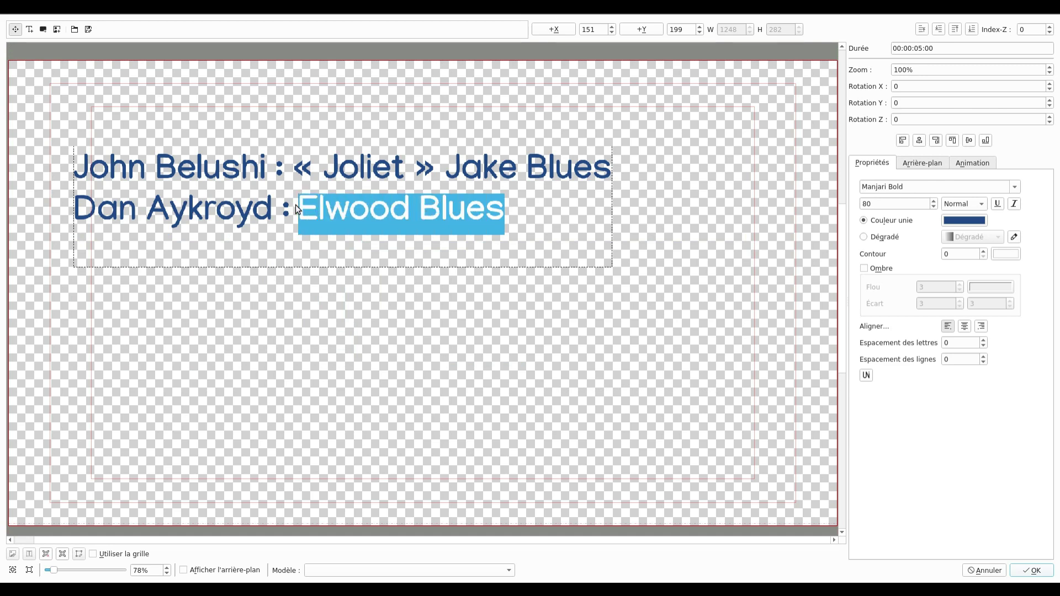
{"action": "key", "text": "Delete"}
{"action": "left_click", "coordinate": [396, 314]}
{"action": "left_click_drag", "start_coordinate": [396, 312], "coordinate": [589, 399]}
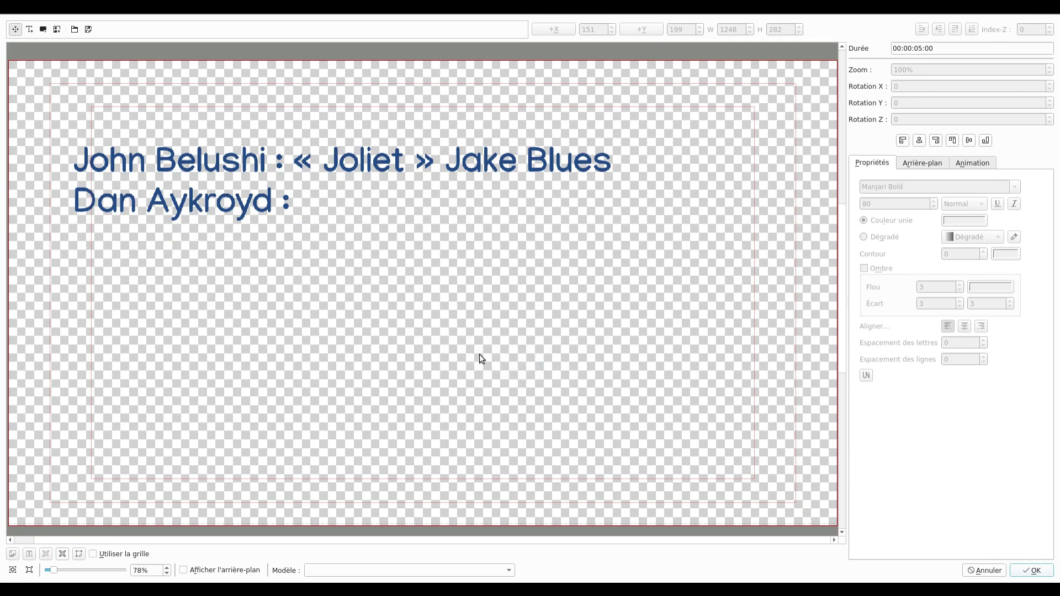
Add a second text item near the canvas centre, at about X 961, Y 490, containing the copied role "Elwood Blues"
{"action": "left_click", "coordinate": [30, 28]}
{"action": "left_click_drag", "start_coordinate": [424, 288], "coordinate": [686, 442]}
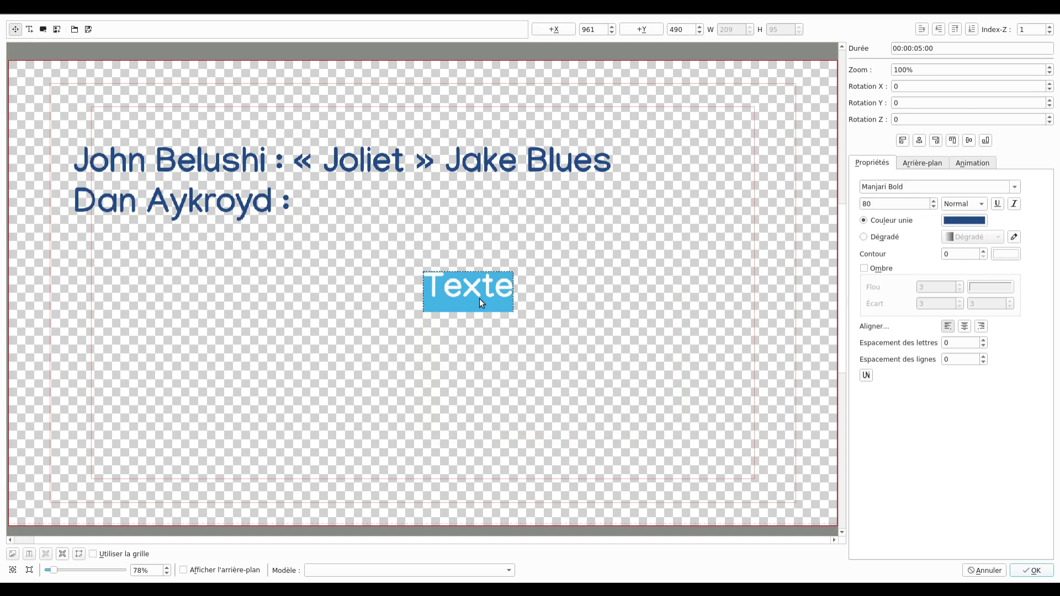
{"action": "key", "text": "ctrl+v"}
Move the role "« Joliet » Jake Blues" out of the actor list onto a new line above "Elwood Blues" in the second text item
{"action": "left_click", "coordinate": [373, 167]}
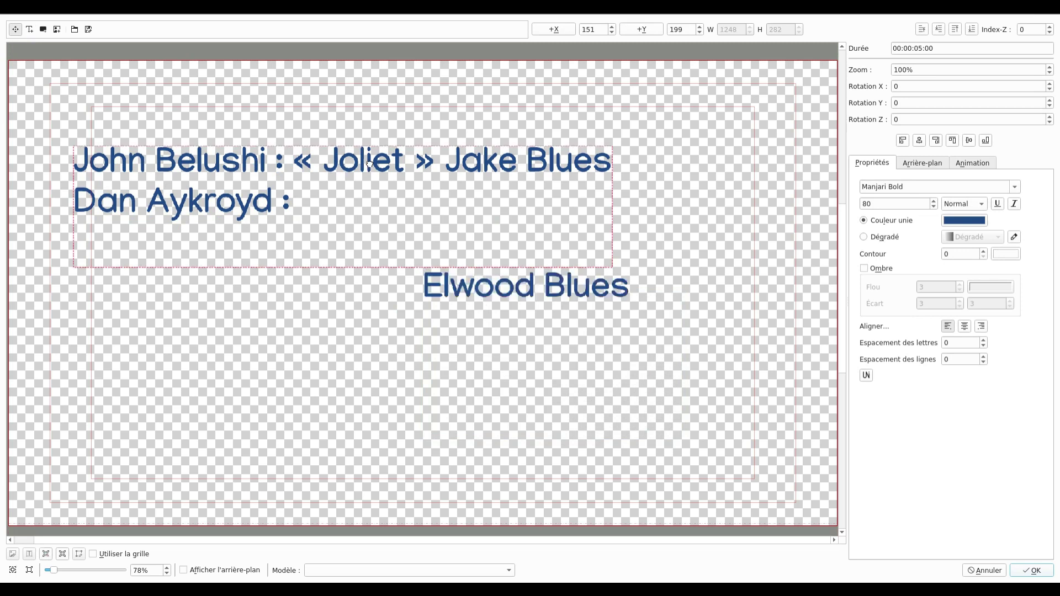
{"action": "double_click", "coordinate": [537, 167]}
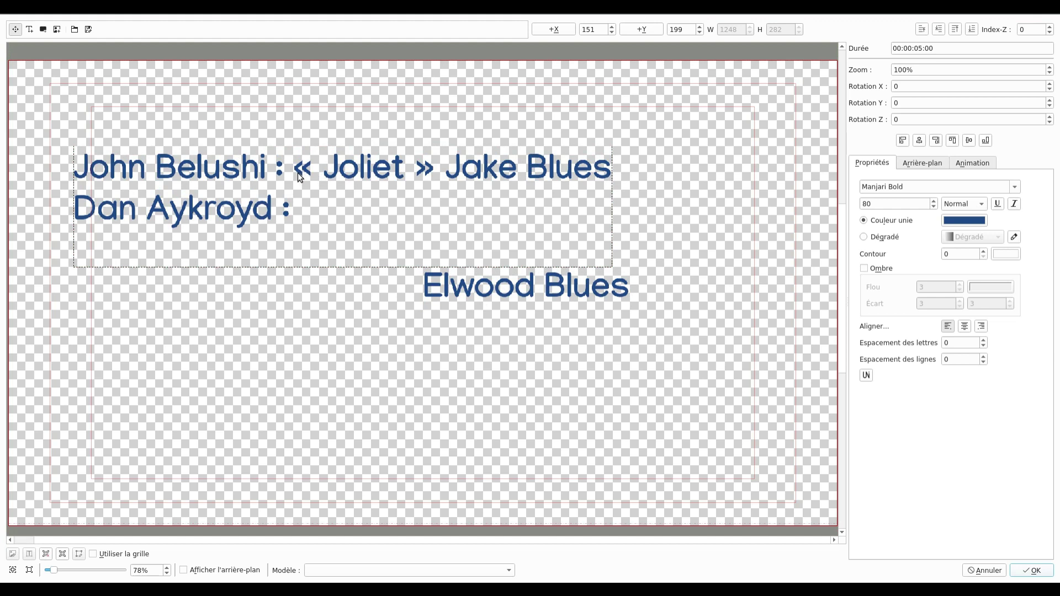
{"action": "left_click_drag", "start_coordinate": [295, 174], "coordinate": [609, 177]}
{"action": "key", "text": "ctrl+c"}
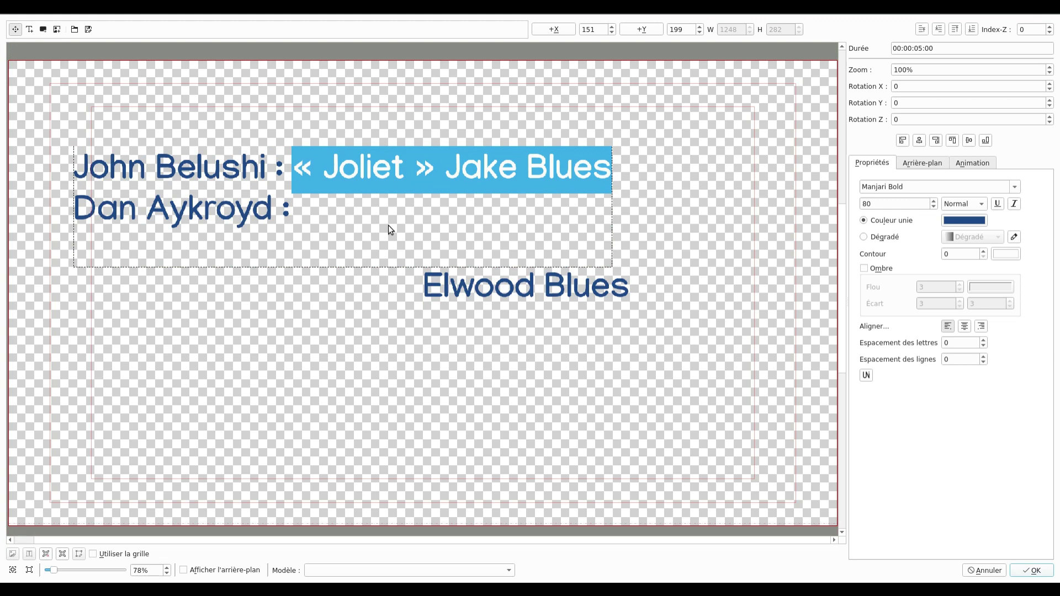
{"action": "key", "text": "Delete"}
{"action": "left_click", "coordinate": [461, 286]}
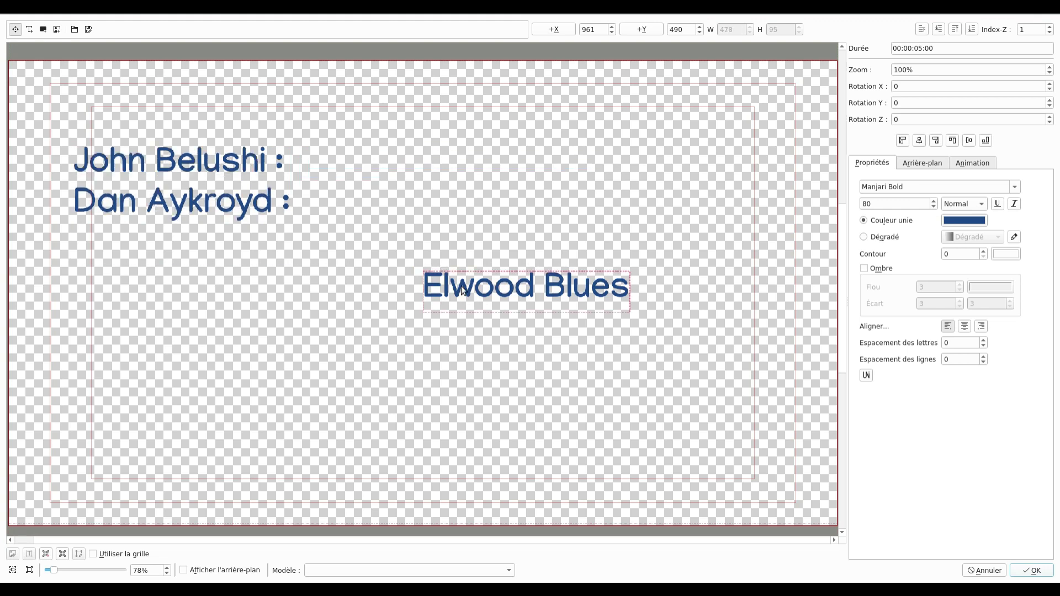
{"action": "double_click", "coordinate": [452, 278]}
{"action": "key", "text": "Return"}
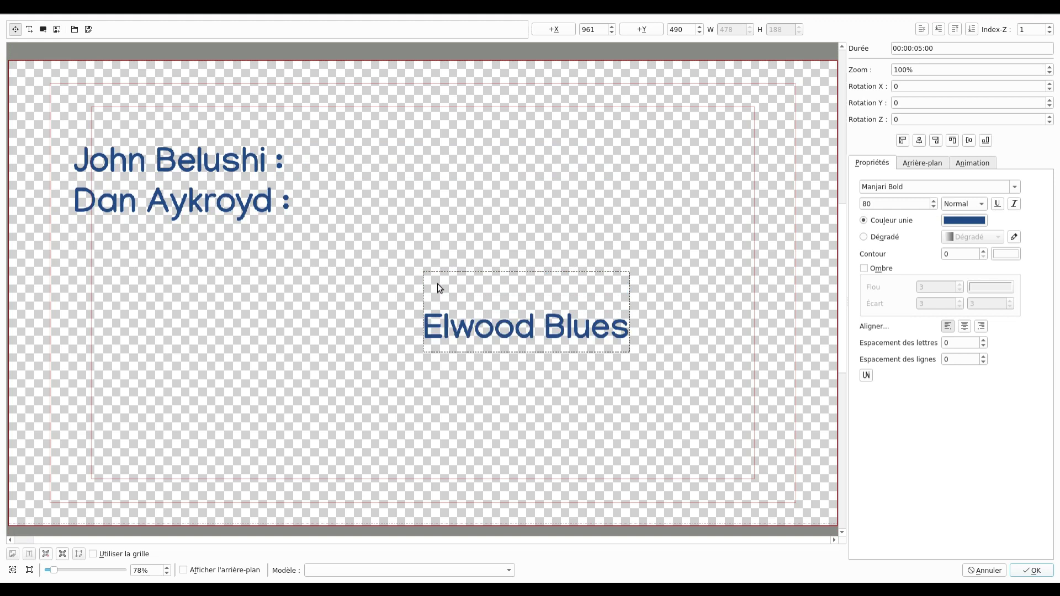
{"action": "key", "text": "ctrl+v"}
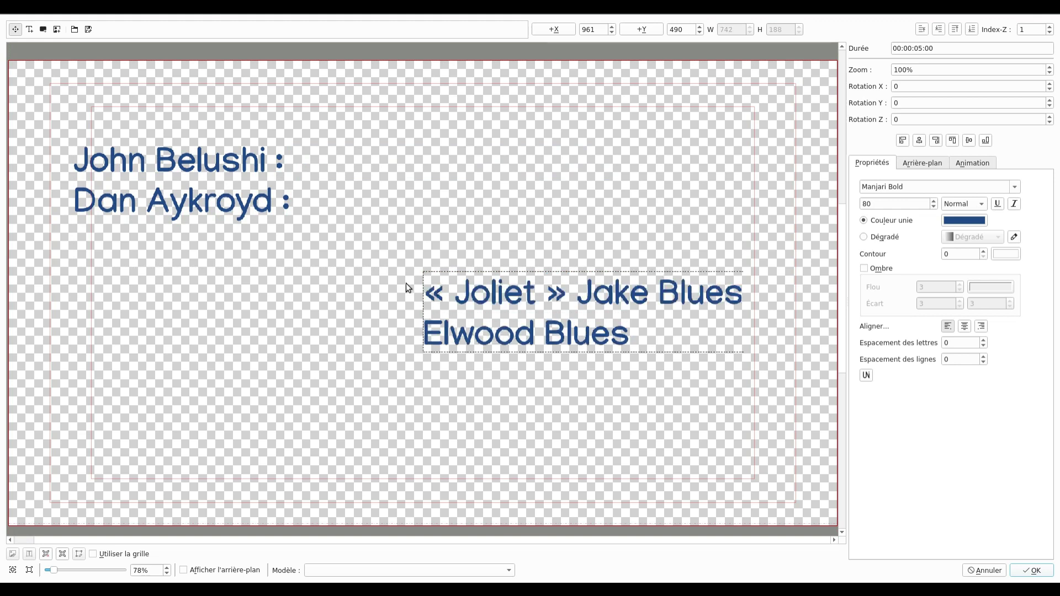
Remove the trailing colons after both actor names and right-align that text item
{"action": "left_click", "coordinate": [254, 166]}
{"action": "double_click", "coordinate": [279, 170]}
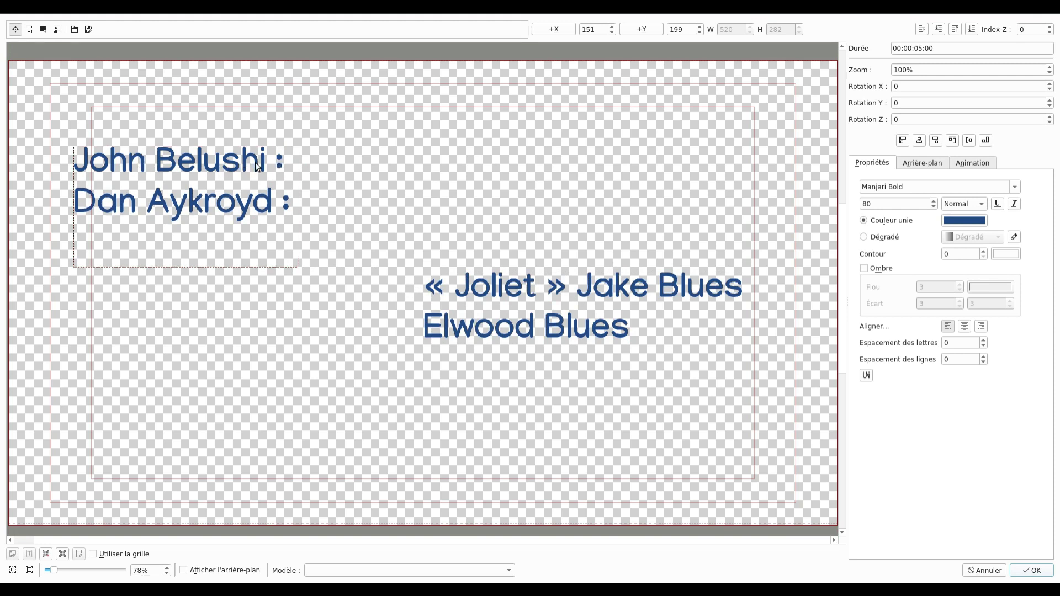
{"action": "left_click", "coordinate": [266, 169]}
{"action": "key", "text": "Delete"}
{"action": "key", "text": "Delete"}
{"action": "left_click", "coordinate": [261, 208]}
{"action": "key", "text": "Delete"}
{"action": "type", "text": "d"}
{"action": "left_click", "coordinate": [379, 244]}
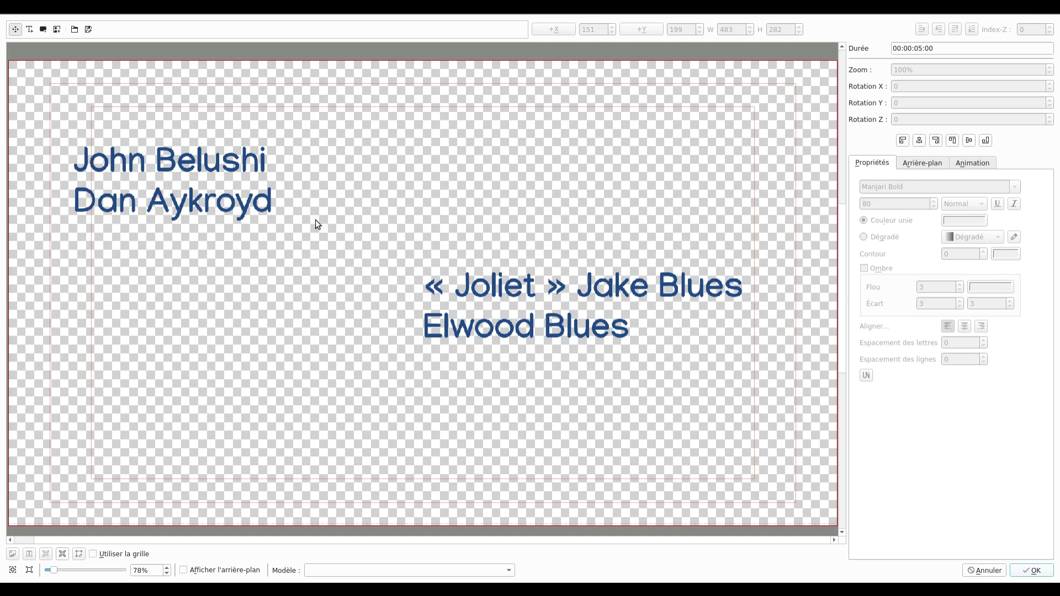
{"action": "left_click", "coordinate": [246, 167]}
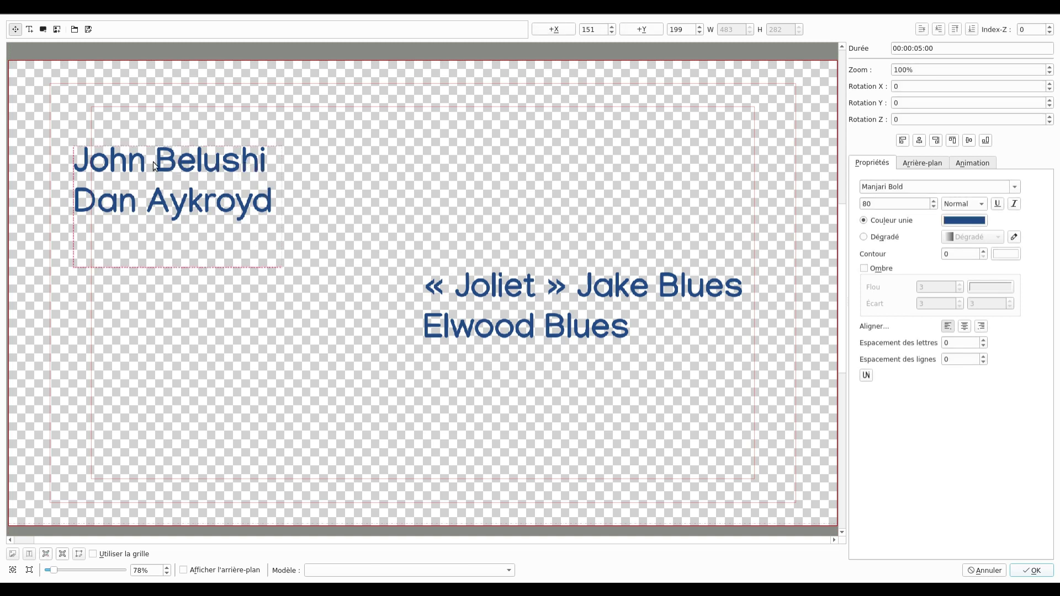
{"action": "left_click", "coordinate": [981, 327]}
Delete the spaces inside the guillemets around "Joliet" in the roles text item and deselect it
{"action": "left_click", "coordinate": [501, 291]}
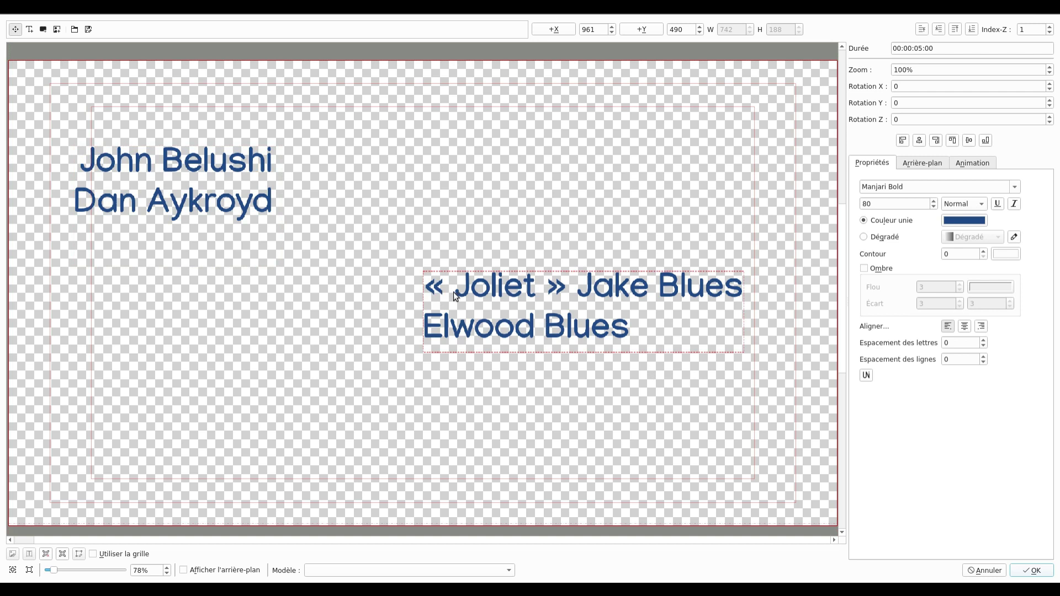
{"action": "left_click_drag", "start_coordinate": [456, 297], "coordinate": [457, 300]}
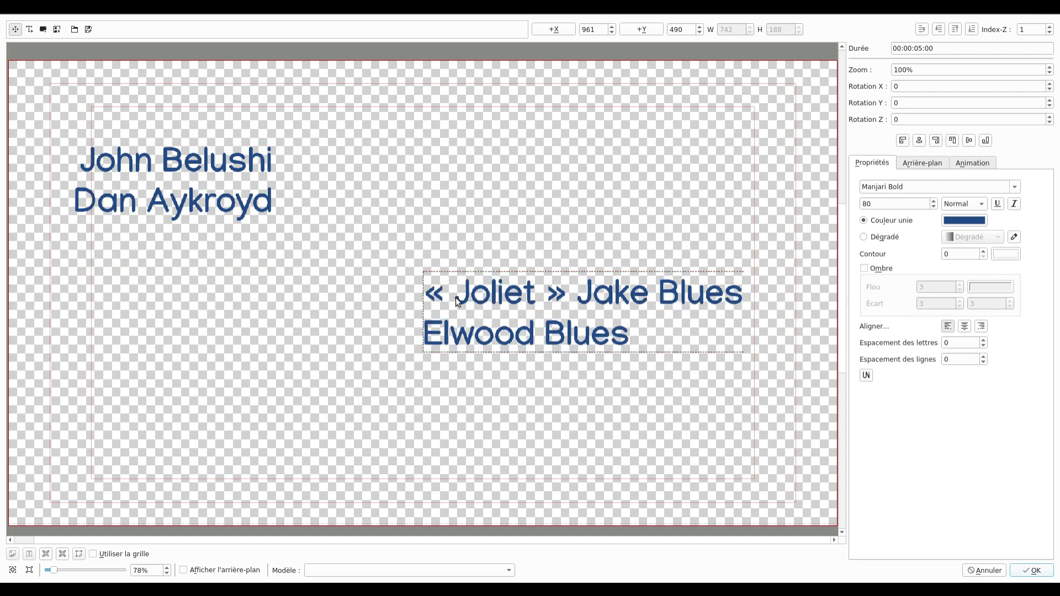
{"action": "key", "text": "BackSpace"}
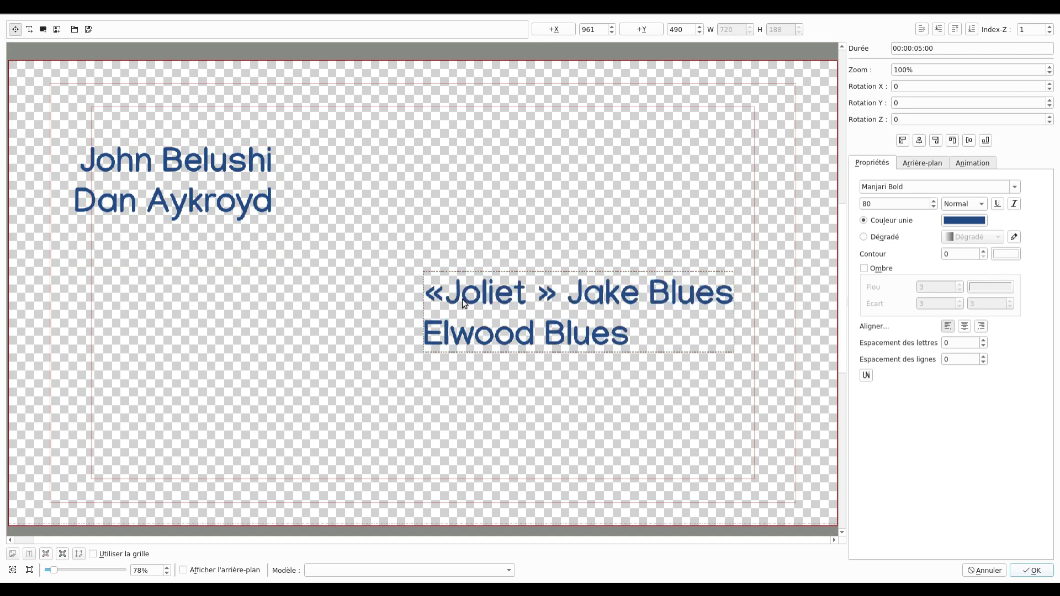
{"action": "left_click", "coordinate": [539, 301]}
{"action": "key", "text": "BackSpace"}
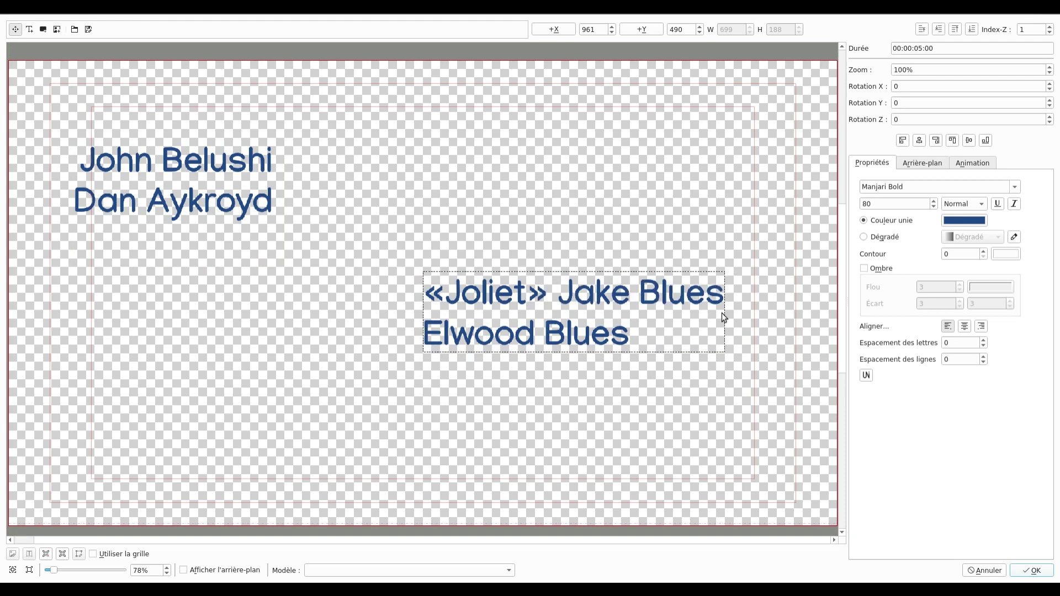
{"action": "left_click", "coordinate": [709, 379]}
Enable grid snapping and line up the two text items, with the roles at X 920, Y 200 and the actors at X 400, Y 200
{"action": "left_click", "coordinate": [468, 289]}
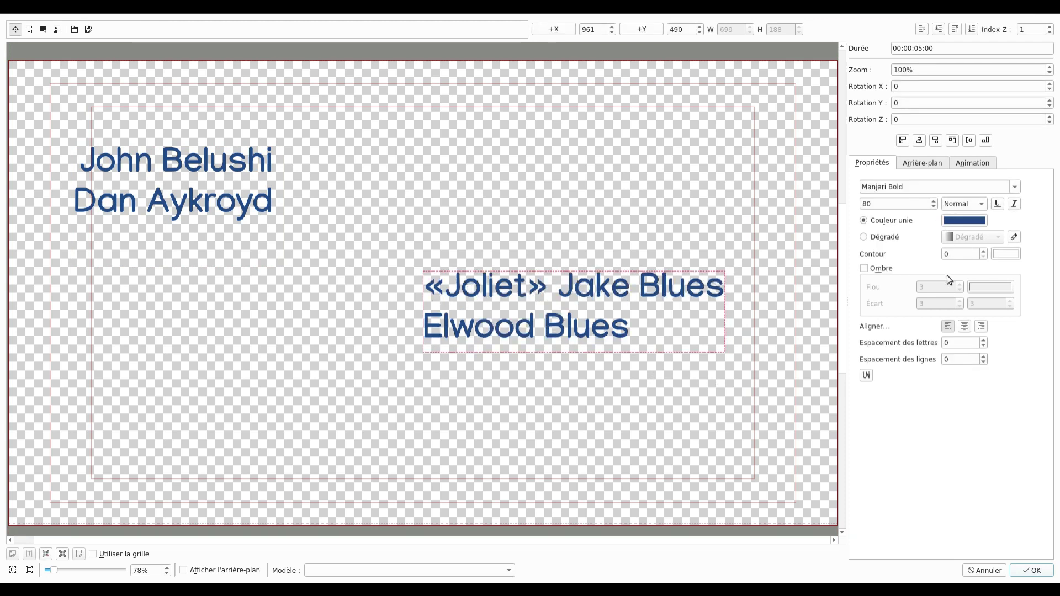
{"action": "left_click_drag", "start_coordinate": [468, 295], "coordinate": [404, 191]}
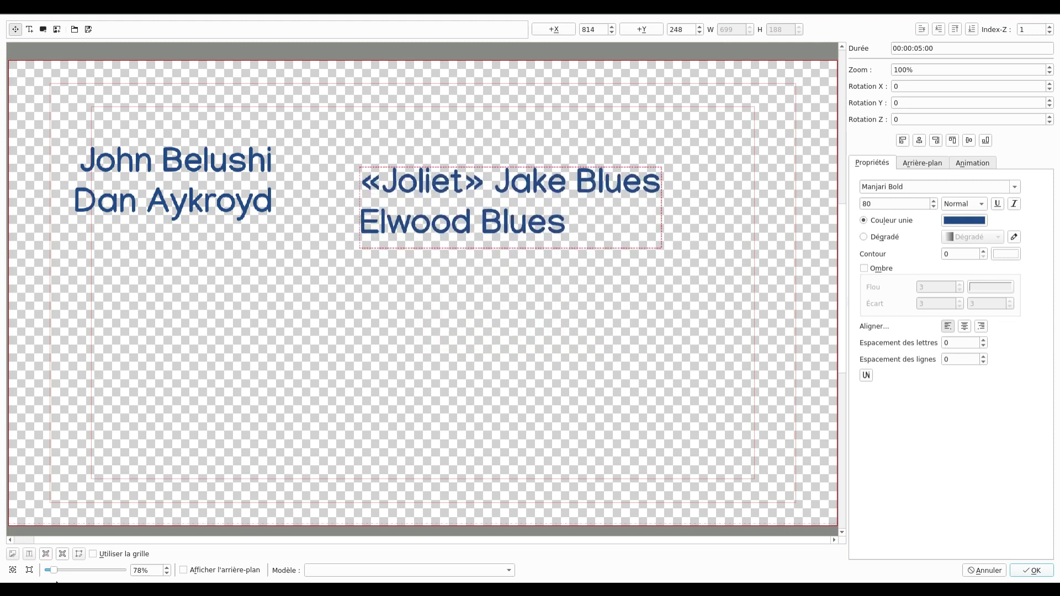
{"action": "left_click", "coordinate": [103, 554]}
{"action": "left_click_drag", "start_coordinate": [396, 190], "coordinate": [448, 172]}
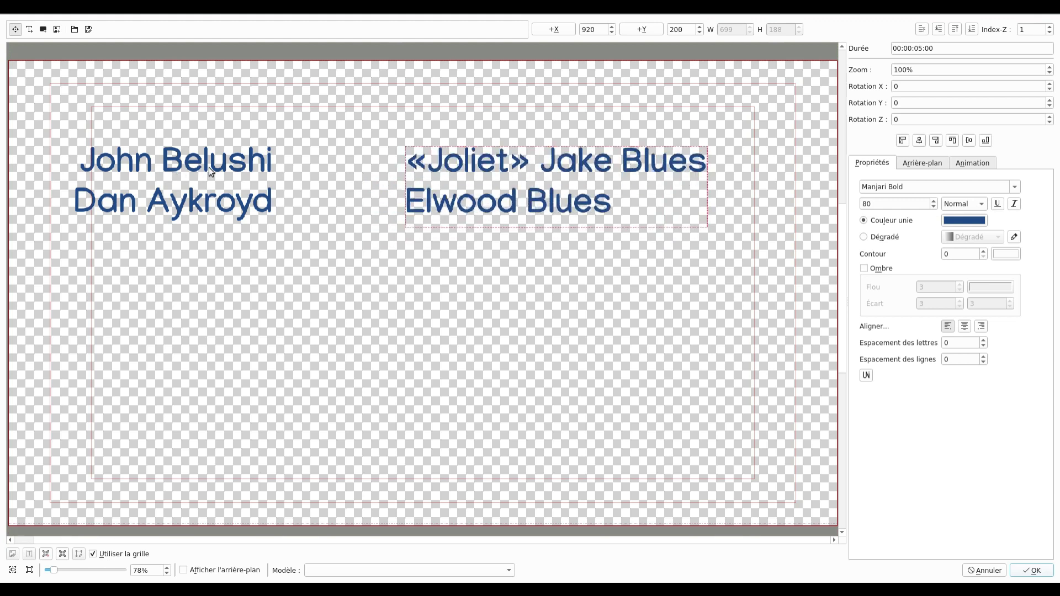
{"action": "left_click_drag", "start_coordinate": [241, 168], "coordinate": [353, 176]}
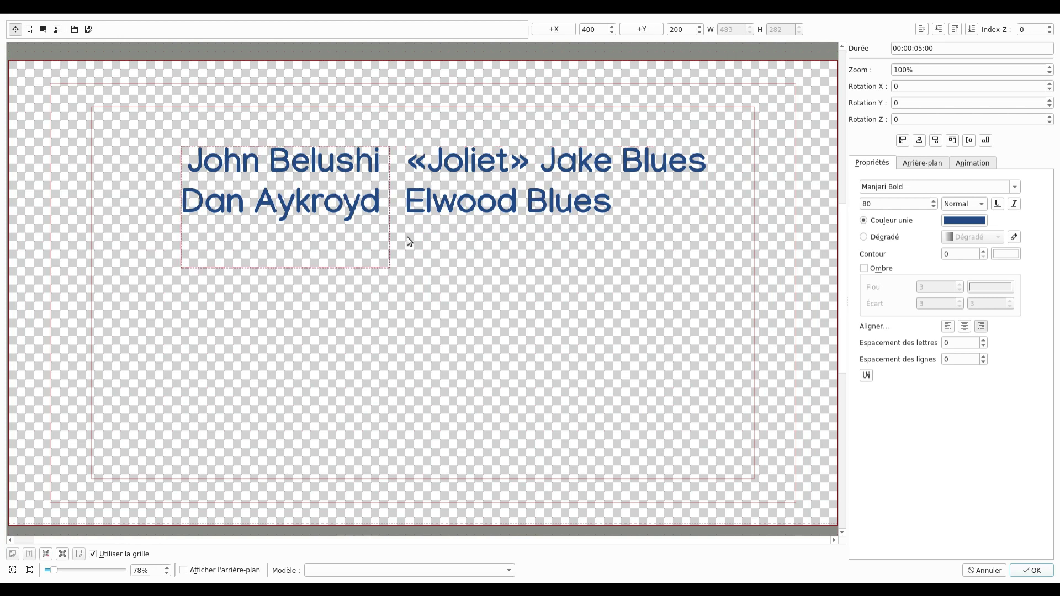
Save the two-column cast title clip and play back the timeline from about 00:00:52:06
{"action": "left_click", "coordinate": [498, 202]}
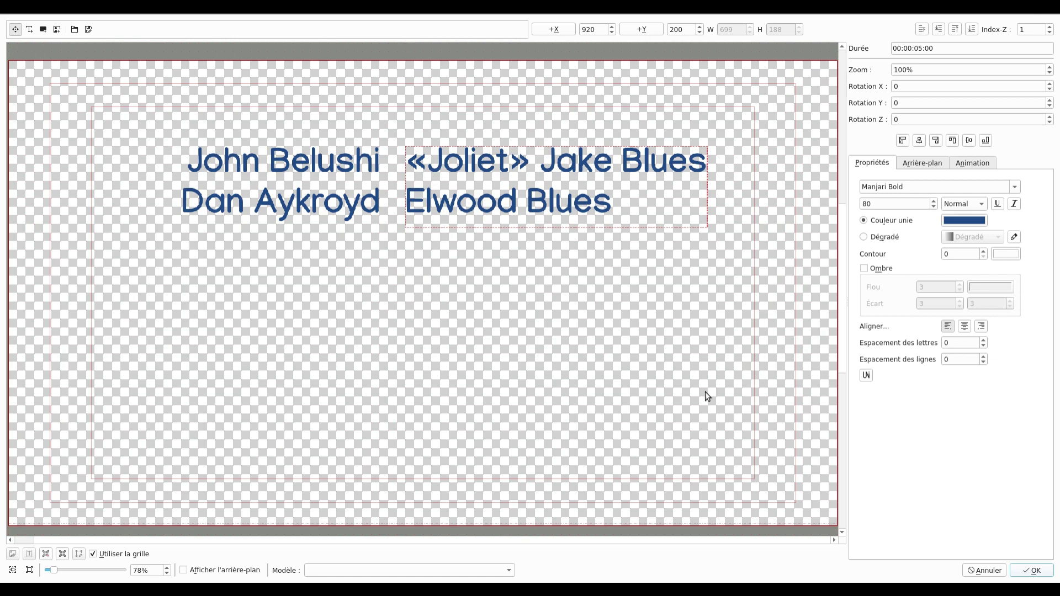
{"action": "left_click", "coordinate": [1032, 570]}
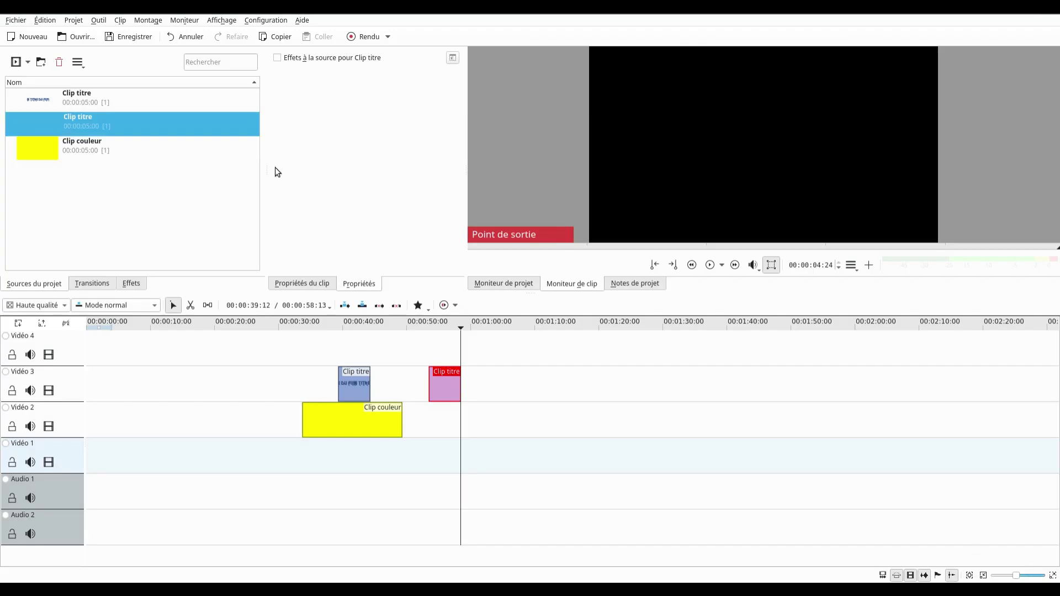
{"action": "left_click", "coordinate": [419, 329]}
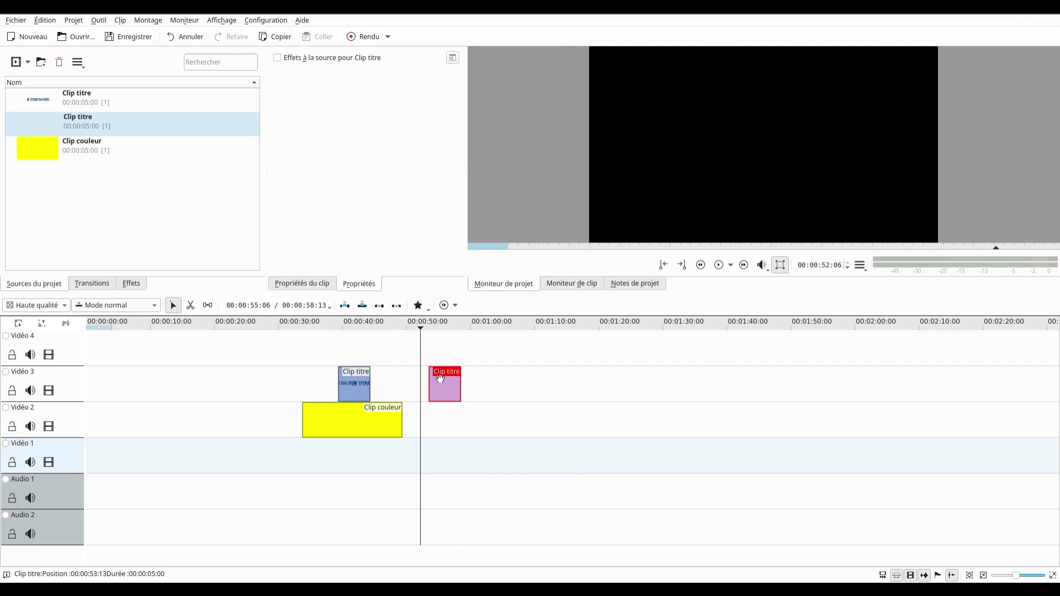
{"action": "left_click", "coordinate": [711, 270]}
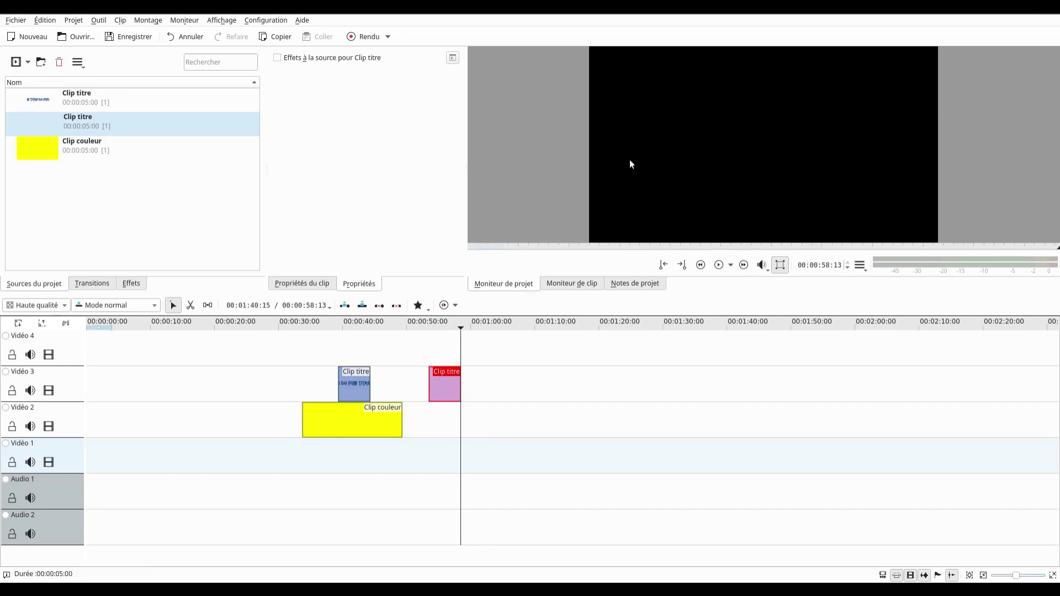
Reopen the cast title clip for editing and insert two blank lines between the actor names
{"action": "left_click", "coordinate": [69, 127]}
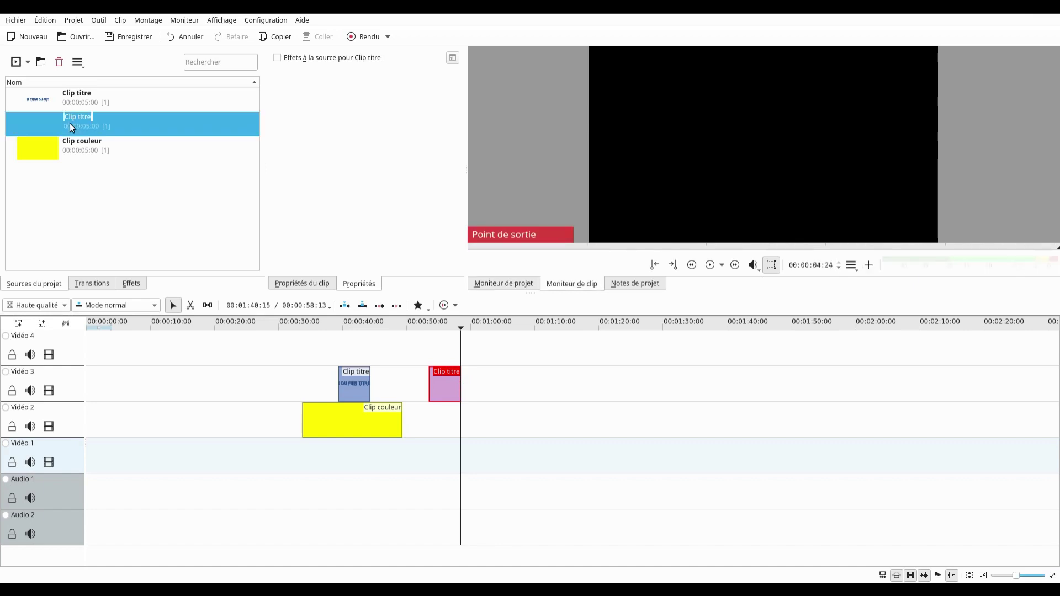
{"action": "right_click", "coordinate": [84, 125]}
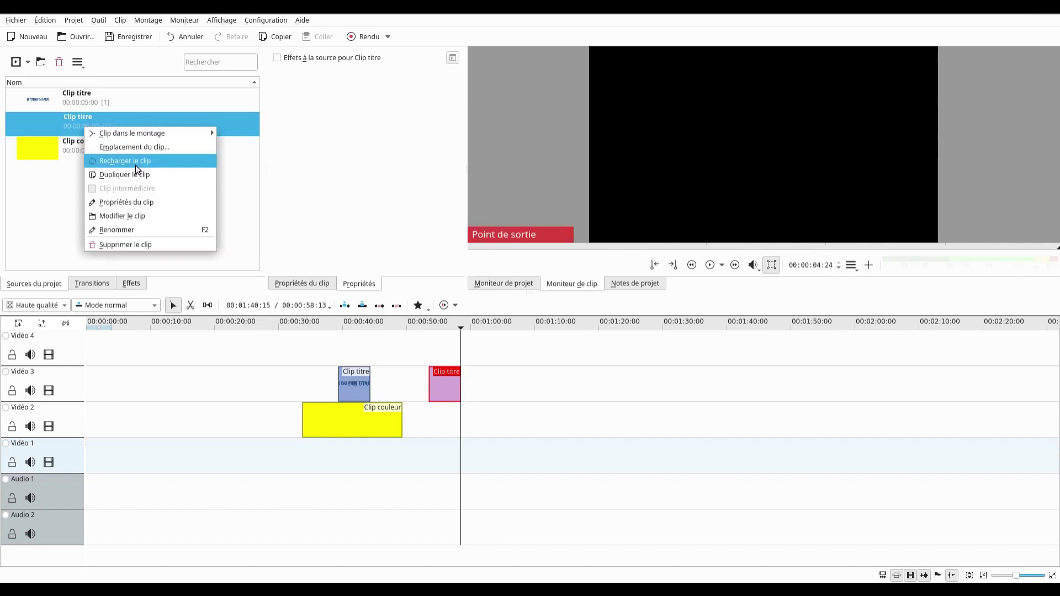
{"action": "left_click", "coordinate": [140, 217]}
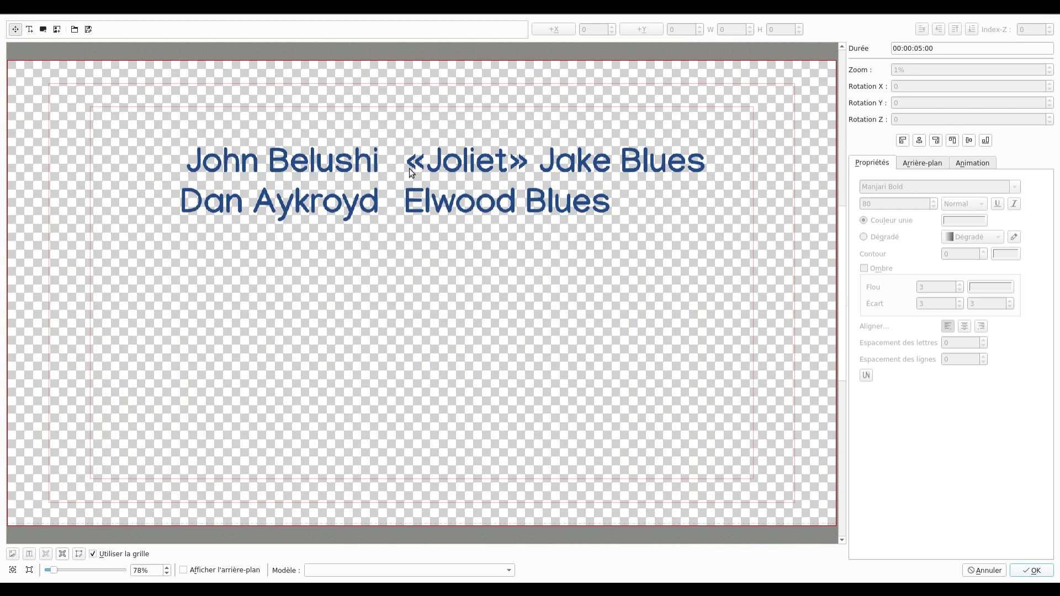
{"action": "left_click", "coordinate": [353, 204]}
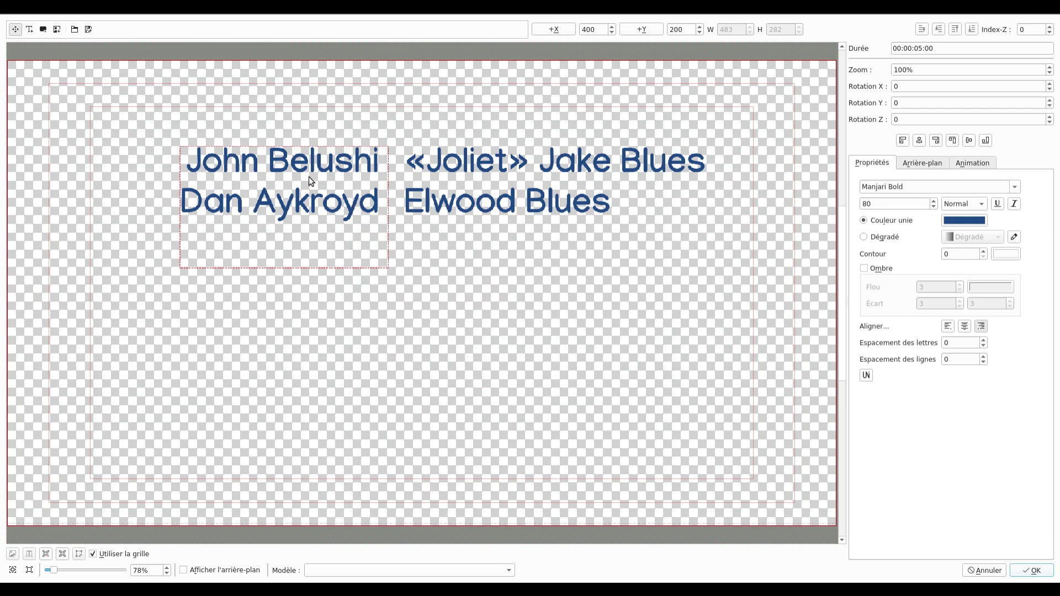
{"action": "double_click", "coordinate": [379, 171]}
{"action": "key", "text": "Return"}
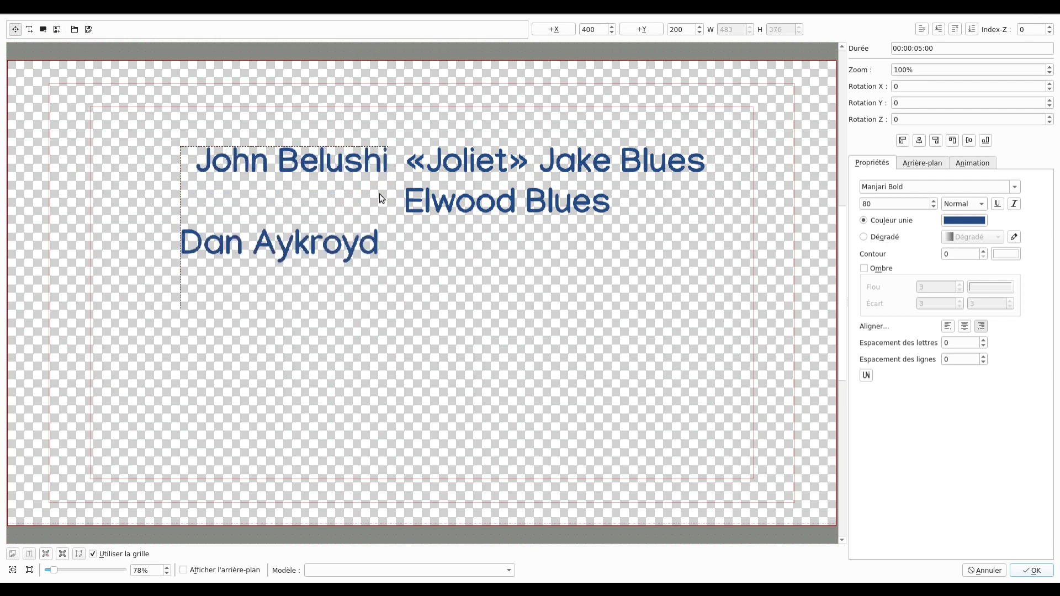
{"action": "key", "text": "Return"}
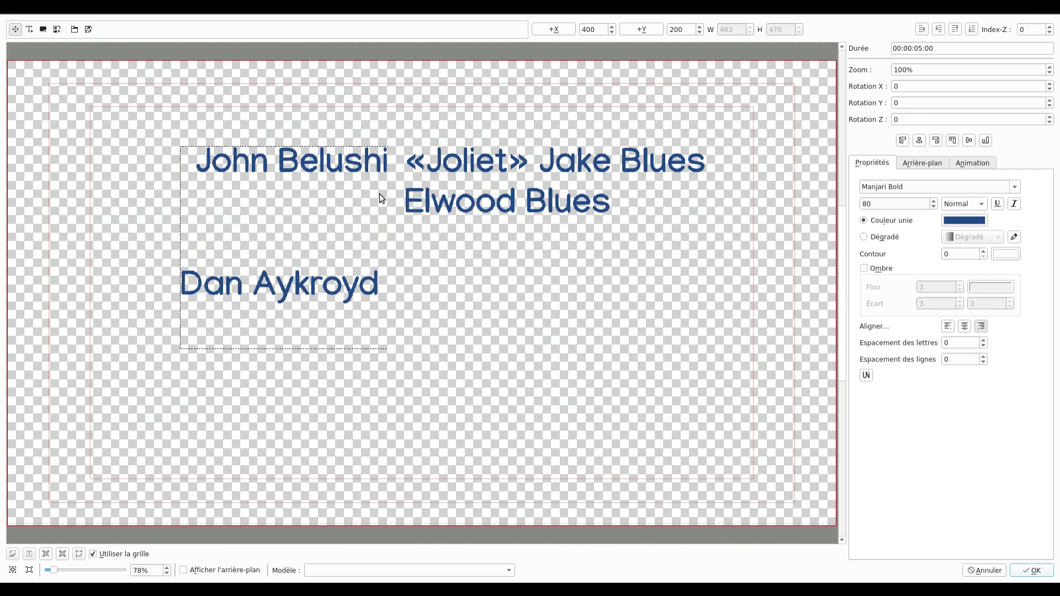
Move the role "«Joliet» Jake Blues" from the roles text item to the line directly below "John Belushi"
{"action": "left_click", "coordinate": [432, 167]}
{"action": "double_click", "coordinate": [411, 168]}
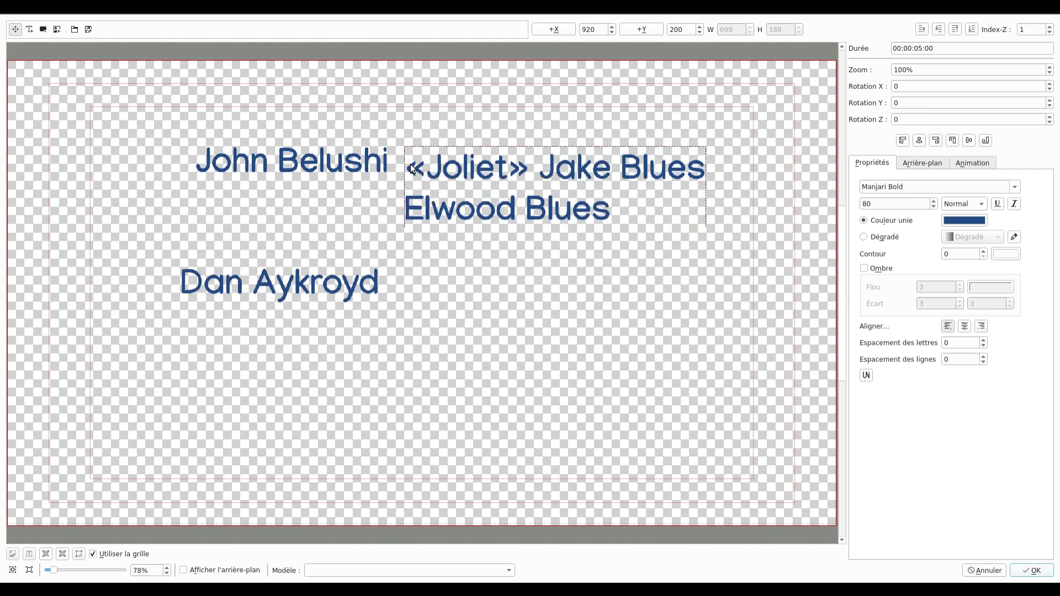
{"action": "left_click_drag", "start_coordinate": [406, 170], "coordinate": [703, 166]}
{"action": "key", "text": "ctrl+c"}
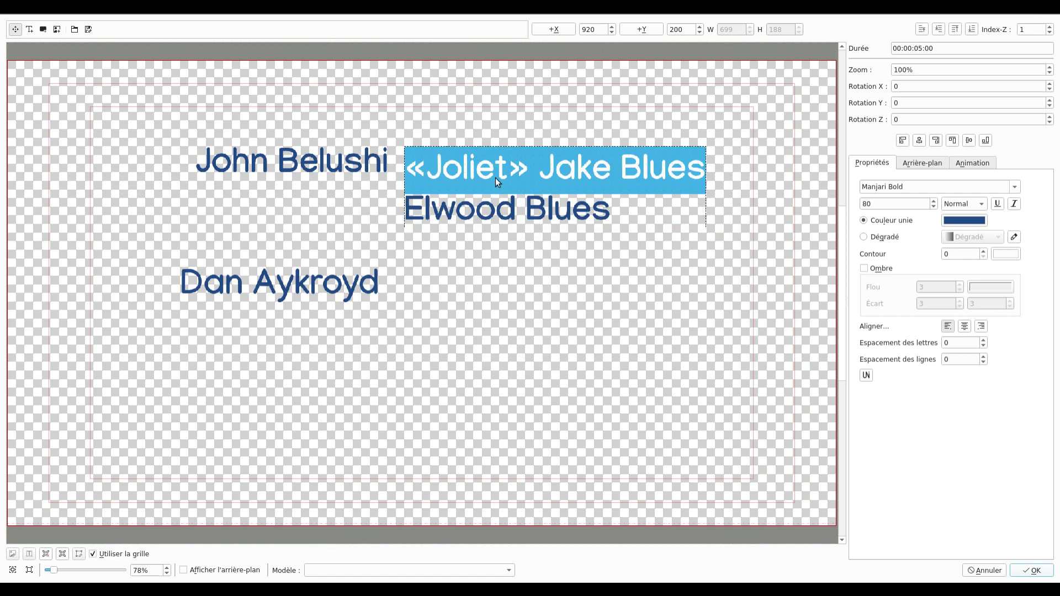
{"action": "key", "text": "Delete"}
{"action": "left_click", "coordinate": [217, 176]}
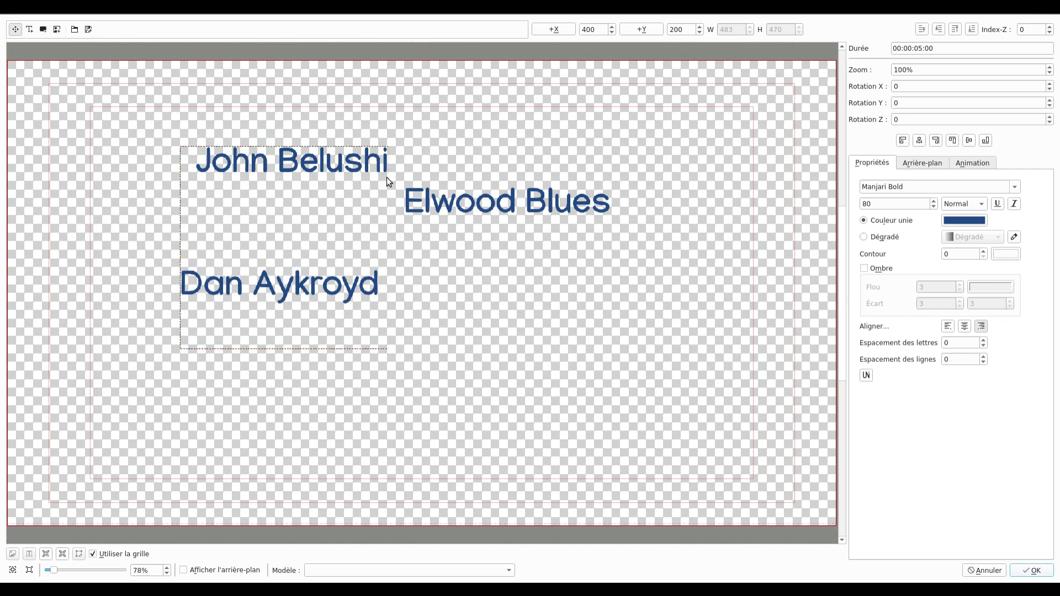
{"action": "key", "text": "ctrl+v"}
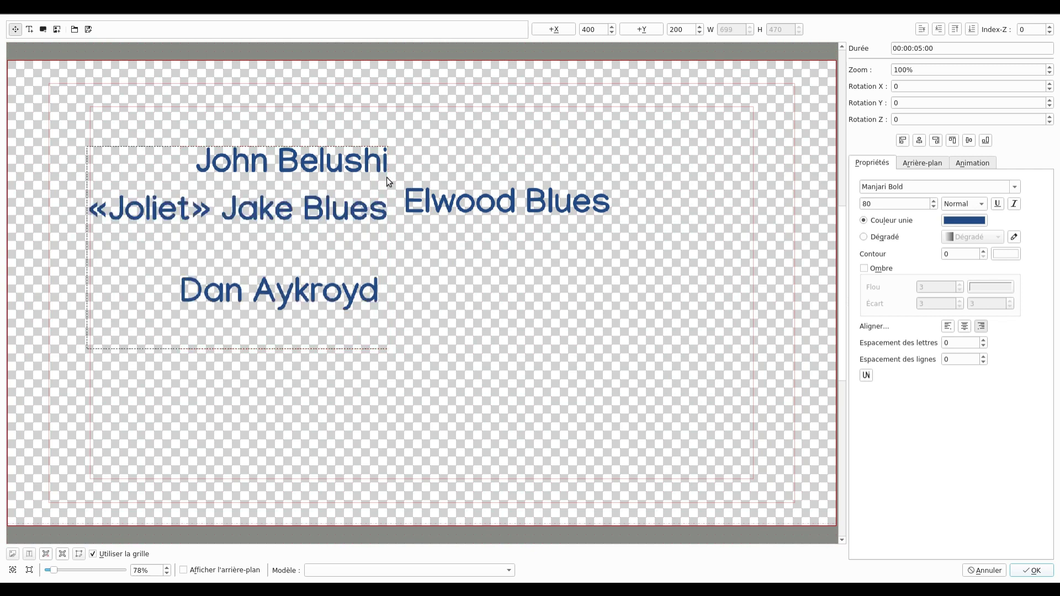
Move the name "Dan Aykroyd" from the actors text item to the line directly above "Elwood Blues"
{"action": "left_click_drag", "start_coordinate": [179, 293], "coordinate": [372, 290]}
{"action": "key", "text": "ctrl+x"}
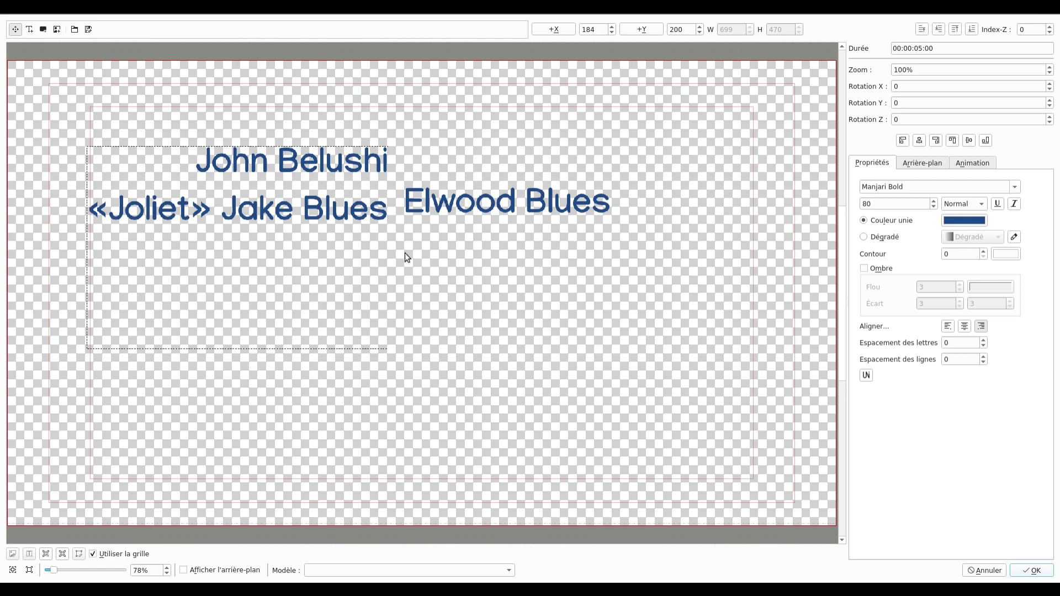
{"action": "left_click", "coordinate": [414, 209]}
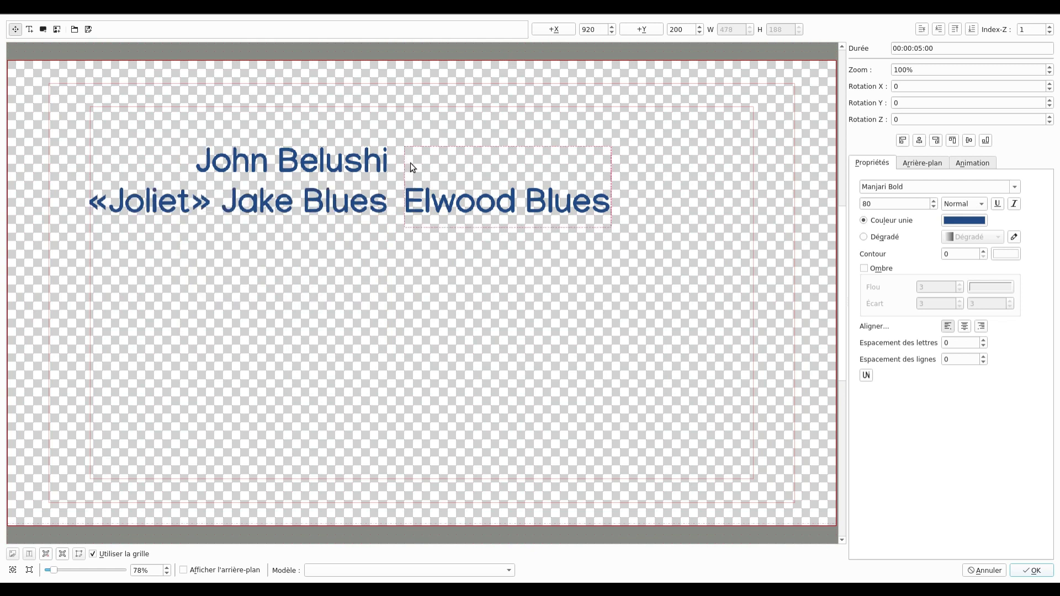
{"action": "double_click", "coordinate": [424, 199]}
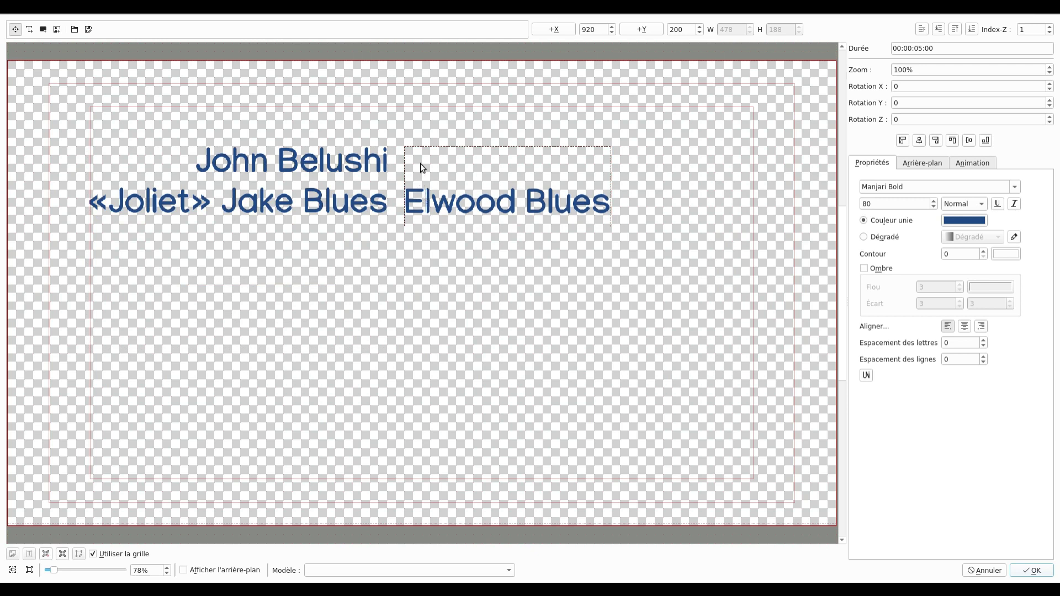
{"action": "key", "text": "ctrl+v"}
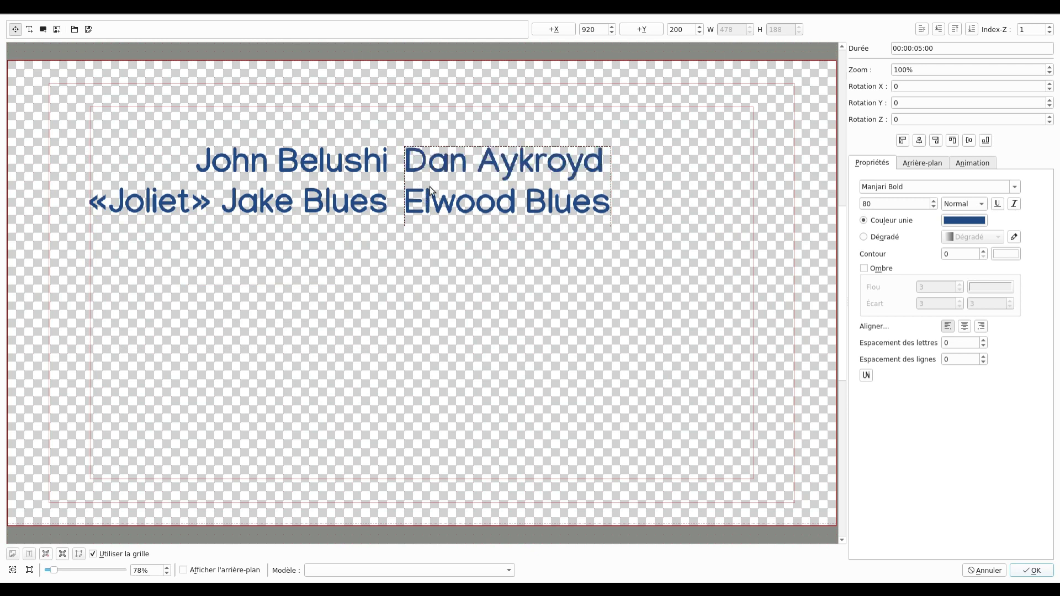
{"action": "left_click_drag", "start_coordinate": [464, 211], "coordinate": [471, 234]}
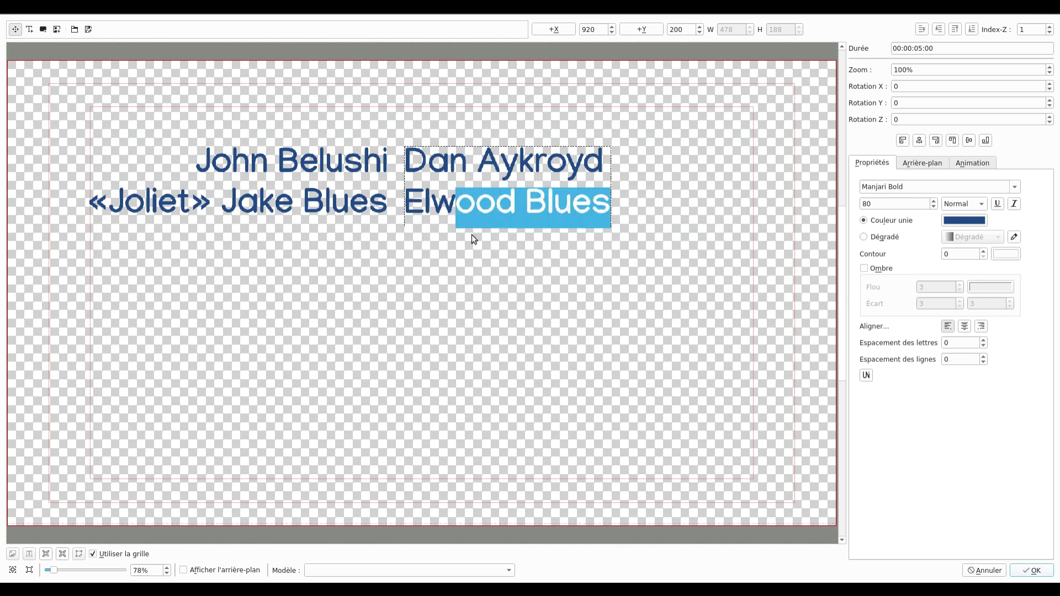
{"action": "left_click", "coordinate": [416, 273]}
Spread out the two text items, with John Belushi's at X 240, Y 260 and Dan Aykroyd's at X 1040, Y 600
{"action": "left_click_drag", "start_coordinate": [440, 175], "coordinate": [506, 346]}
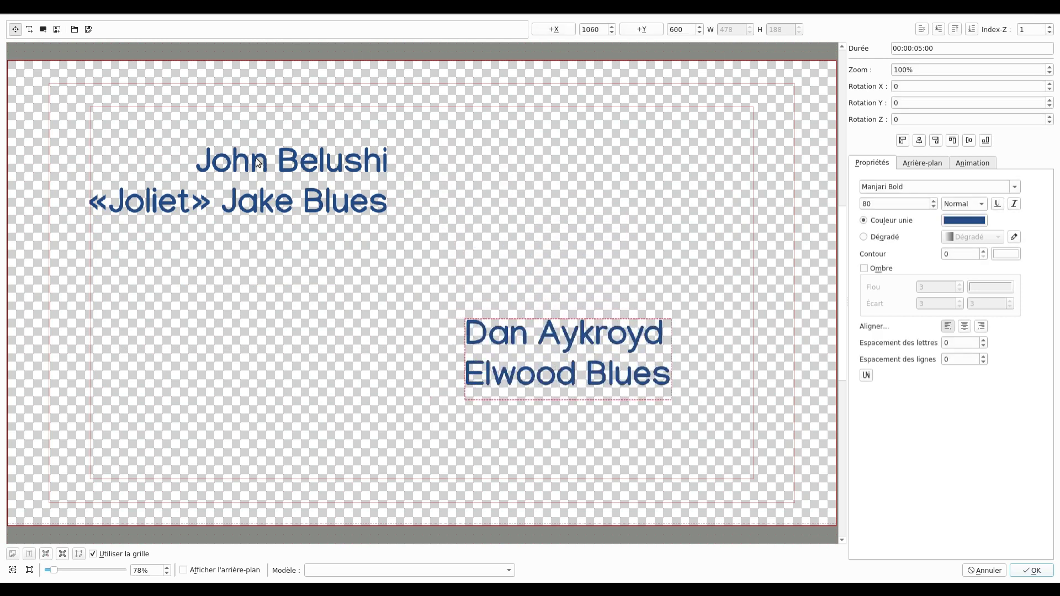
{"action": "left_click", "coordinate": [340, 172]}
{"action": "left_click_drag", "start_coordinate": [341, 172], "coordinate": [371, 201]}
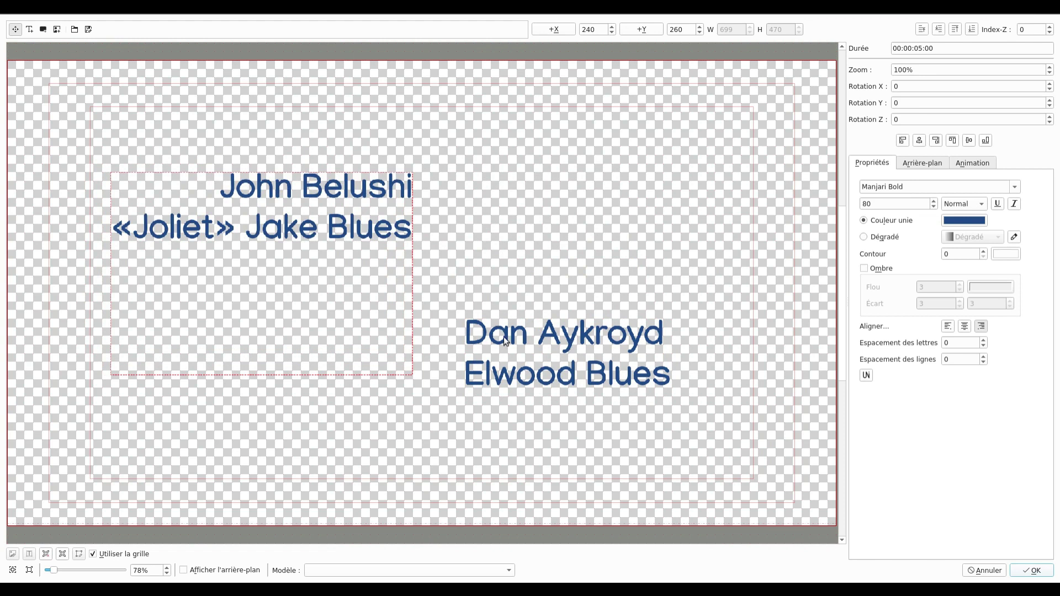
{"action": "left_click_drag", "start_coordinate": [499, 346], "coordinate": [490, 347]}
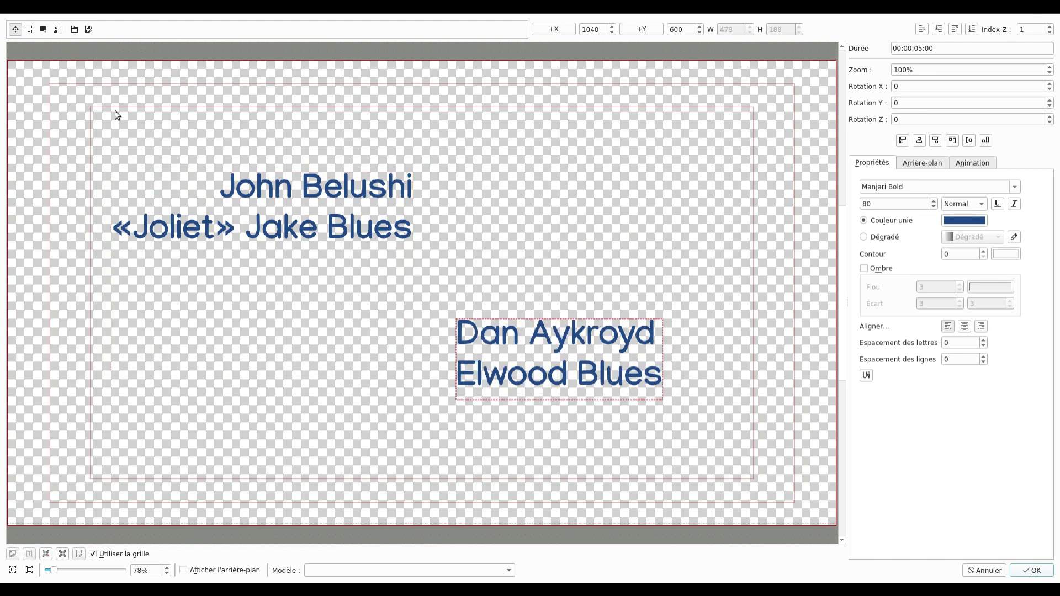
Insert the image elwood.png at X 560, Y 540 and move the Dan Aykroyd text beside it to X 940, Y 660
{"action": "left_click", "coordinate": [58, 31]}
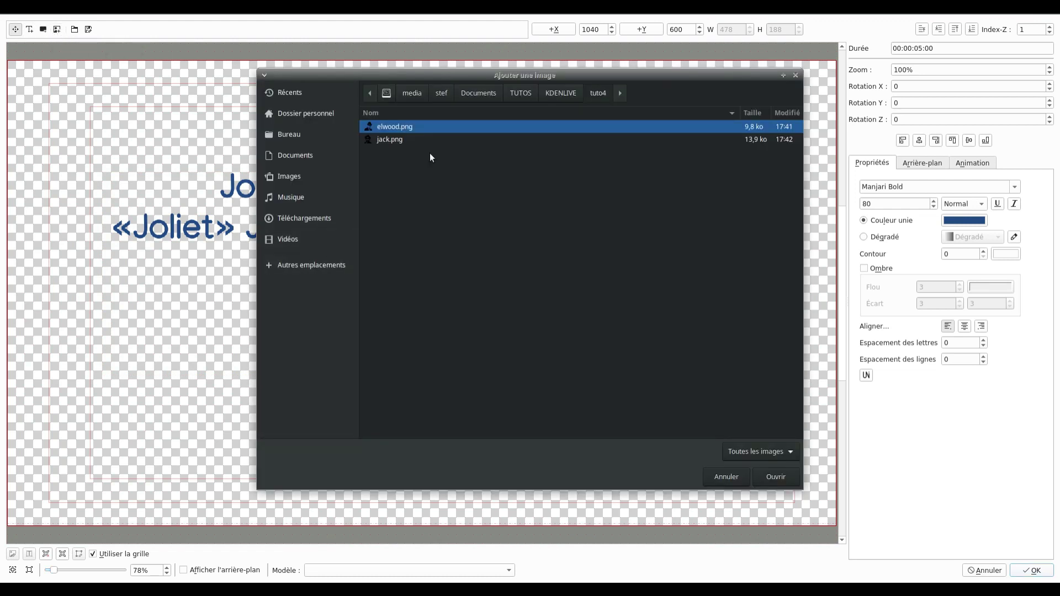
{"action": "left_click", "coordinate": [776, 477]}
{"action": "left_click_drag", "start_coordinate": [83, 111], "coordinate": [326, 346]}
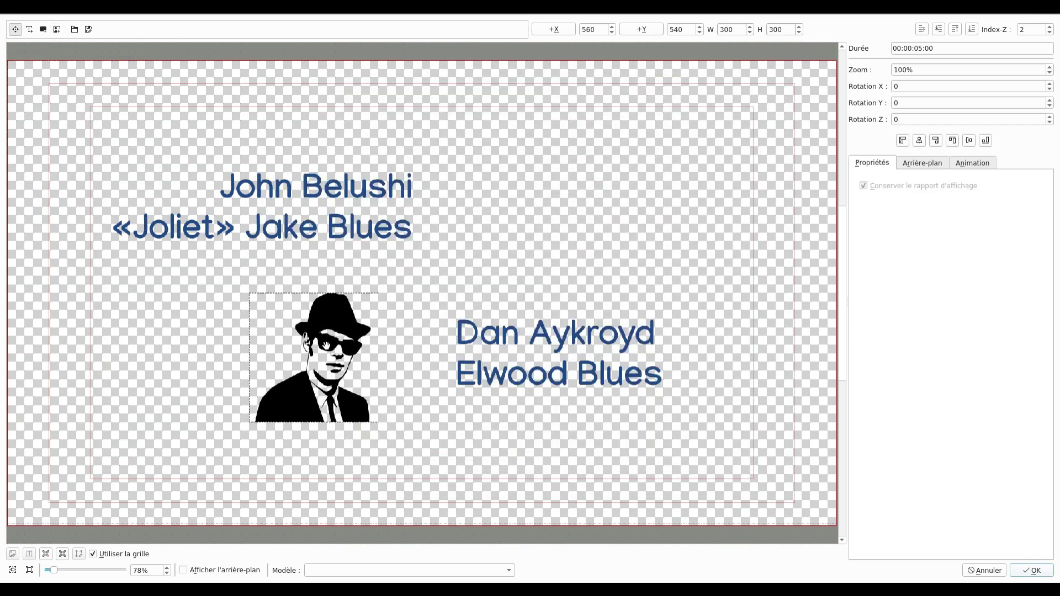
{"action": "left_click", "coordinate": [538, 334]}
{"action": "left_click_drag", "start_coordinate": [539, 335], "coordinate": [498, 368]}
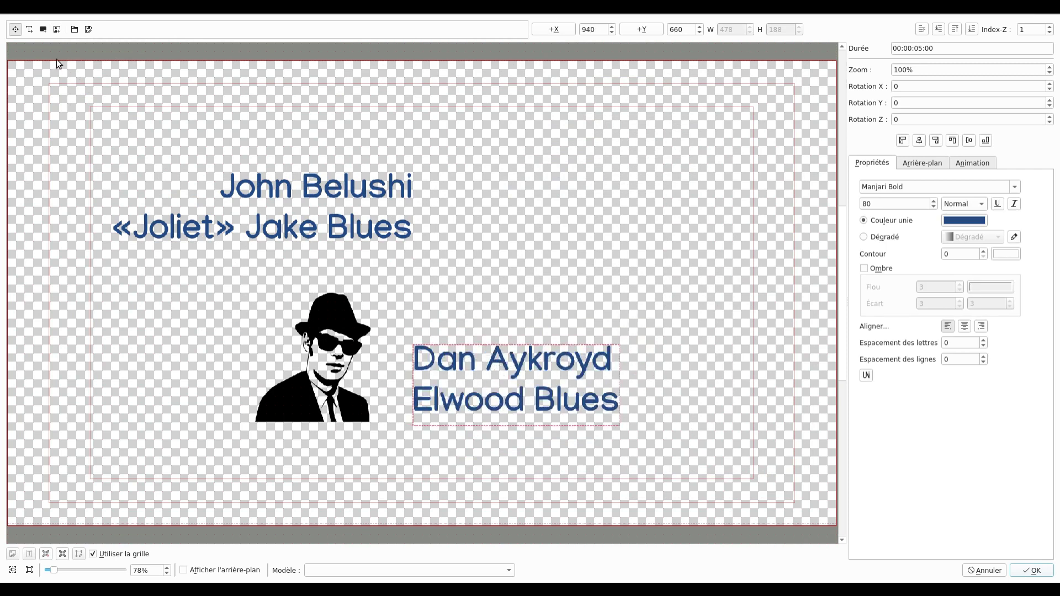
Insert the image jack.png at X 1040, Y 140 beside the John Belushi text and save the title clip
{"action": "left_click", "coordinate": [57, 29]}
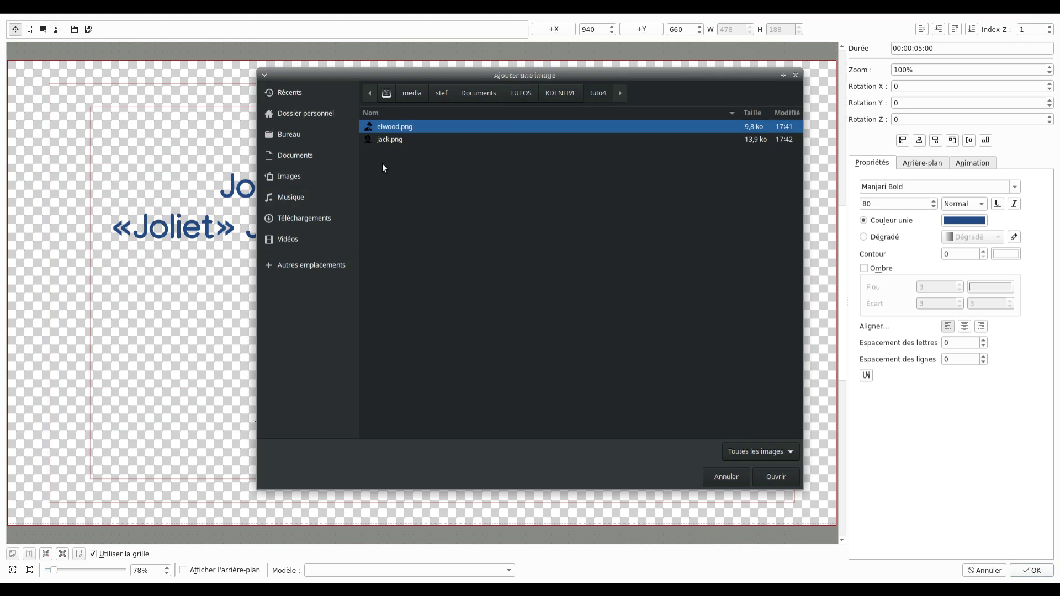
{"action": "left_click", "coordinate": [403, 140]}
{"action": "left_click", "coordinate": [776, 477]}
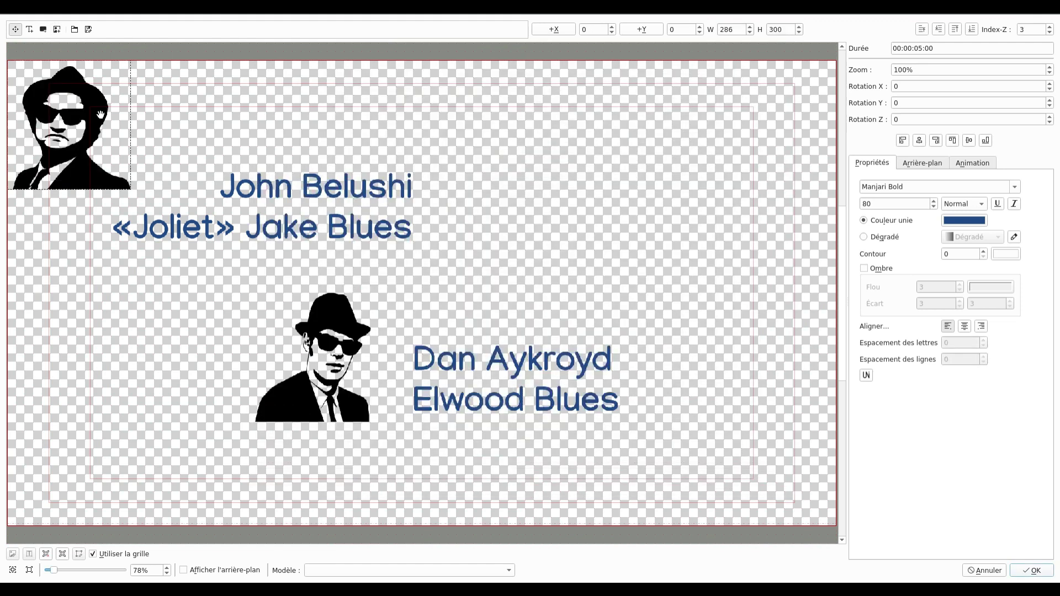
{"action": "left_click_drag", "start_coordinate": [91, 140], "coordinate": [537, 203]}
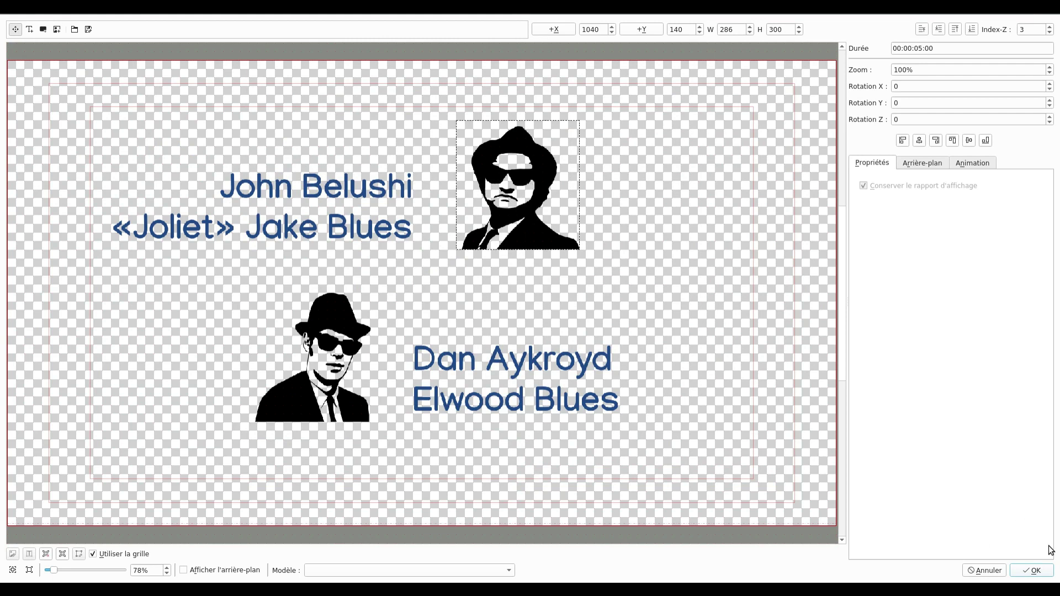
{"action": "left_click", "coordinate": [1034, 570]}
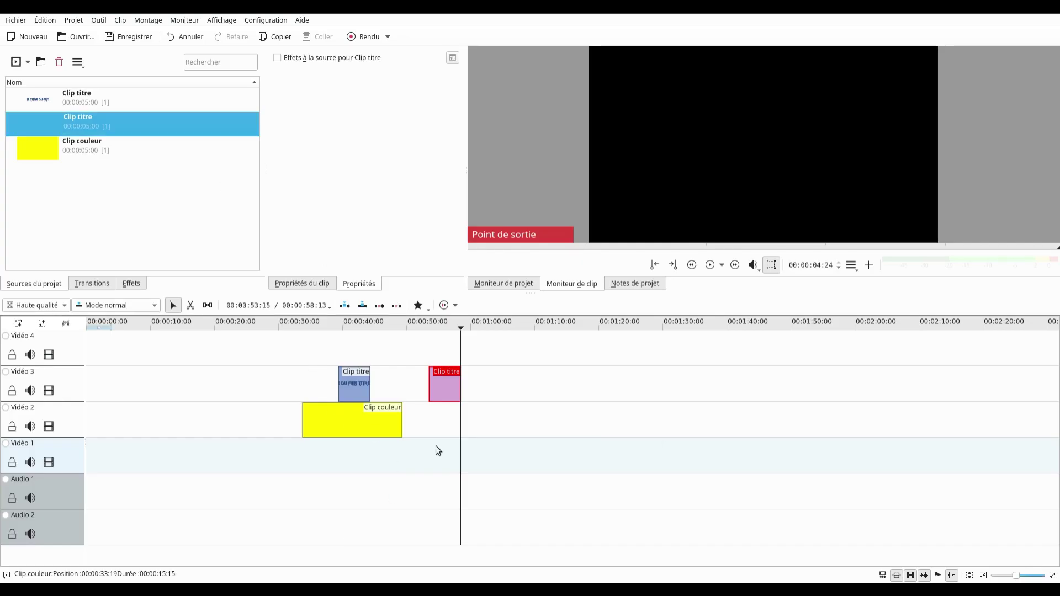
Extend the yellow colour clip to about 00:00:59:16 under the cast title and preview the timeline from about 00:00:52:03
{"action": "left_click_drag", "start_coordinate": [401, 421], "coordinate": [469, 422]}
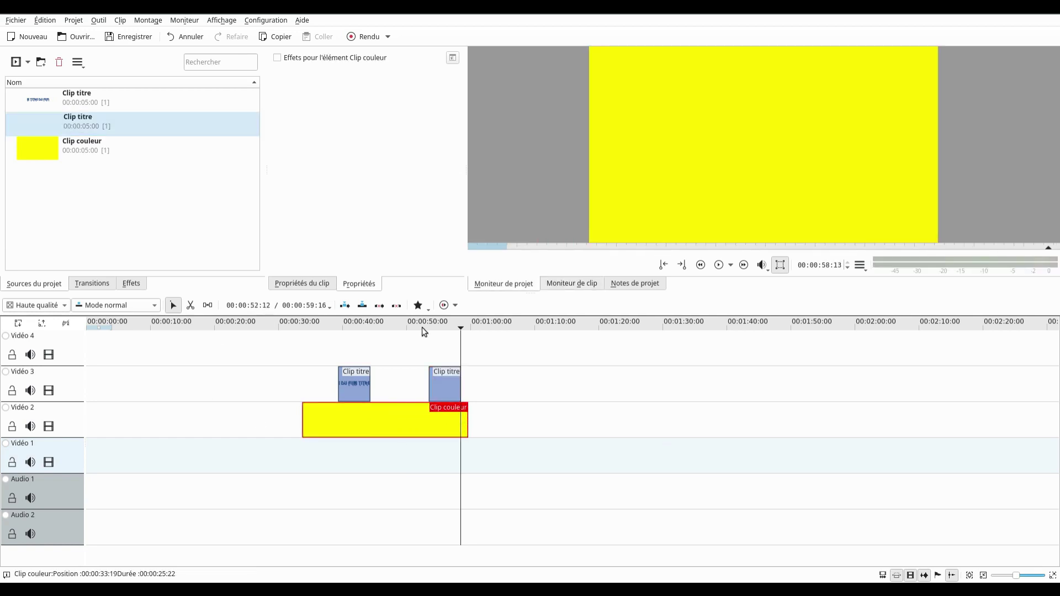
{"action": "left_click", "coordinate": [383, 324]}
{"action": "left_click", "coordinate": [420, 334]}
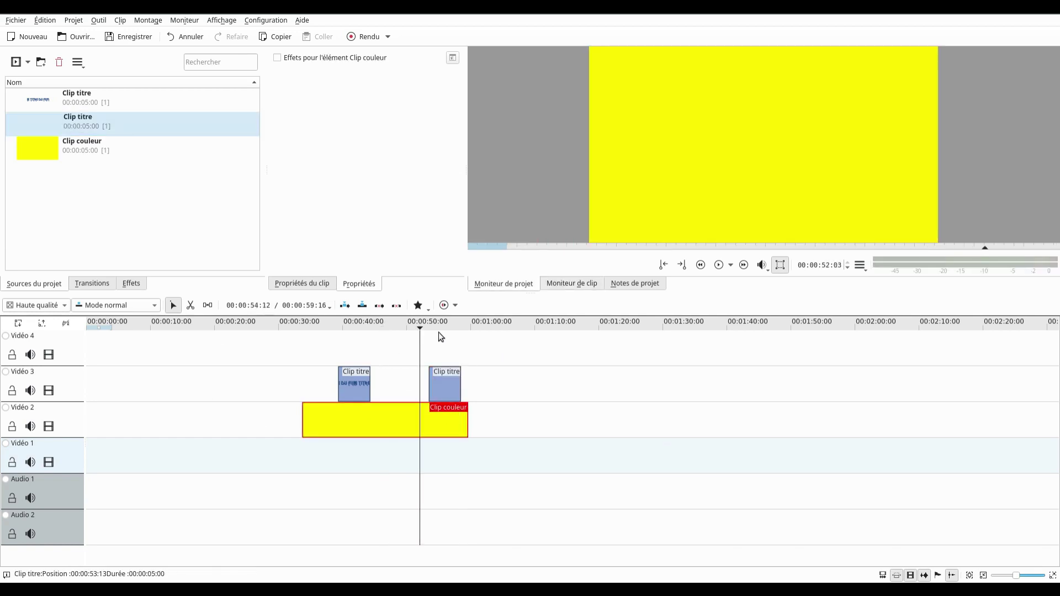
{"action": "left_click", "coordinate": [718, 265]}
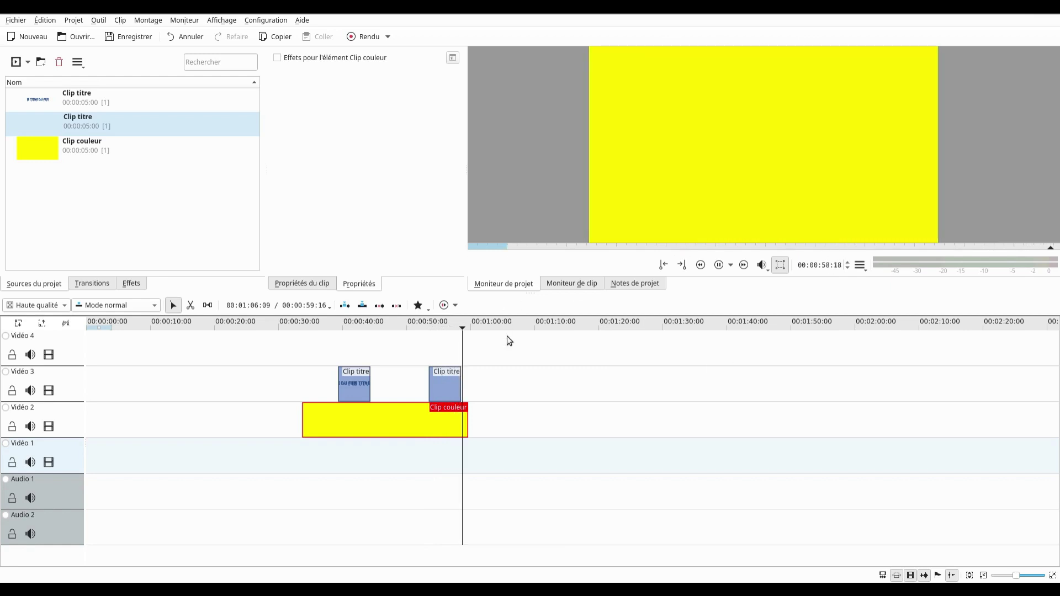
{"action": "left_click", "coordinate": [445, 325]}
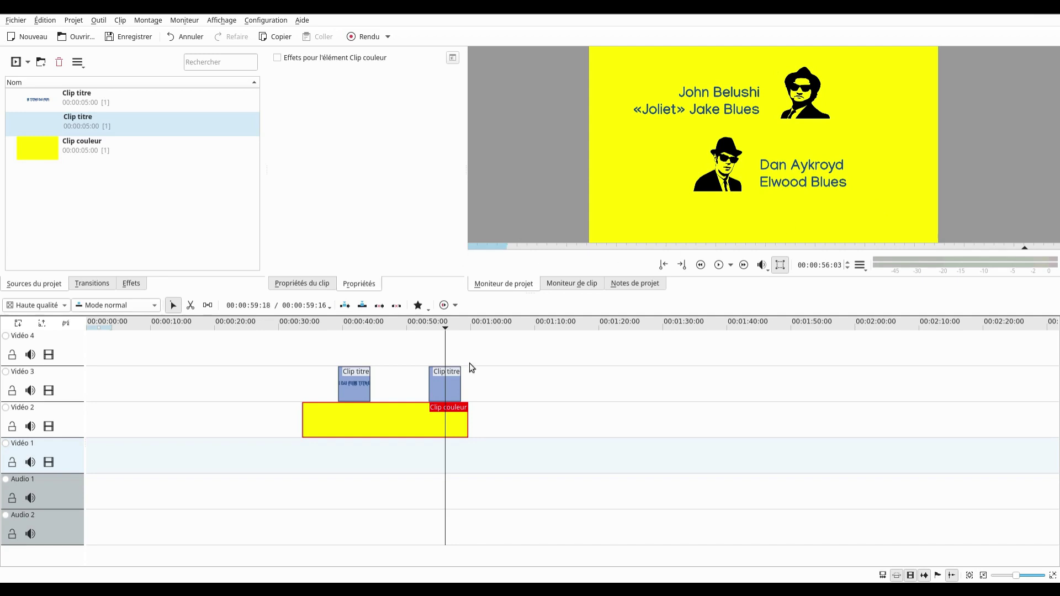
Import the images elwood.png and jack.png from the tuto4 folder into the project
{"action": "left_click", "coordinate": [28, 64]}
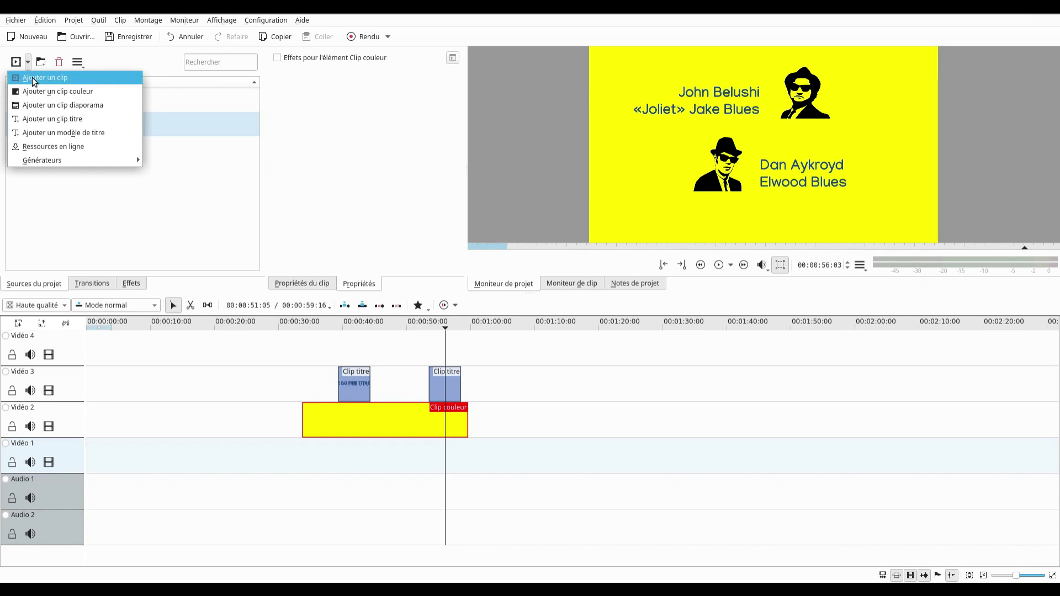
{"action": "left_click", "coordinate": [32, 79]}
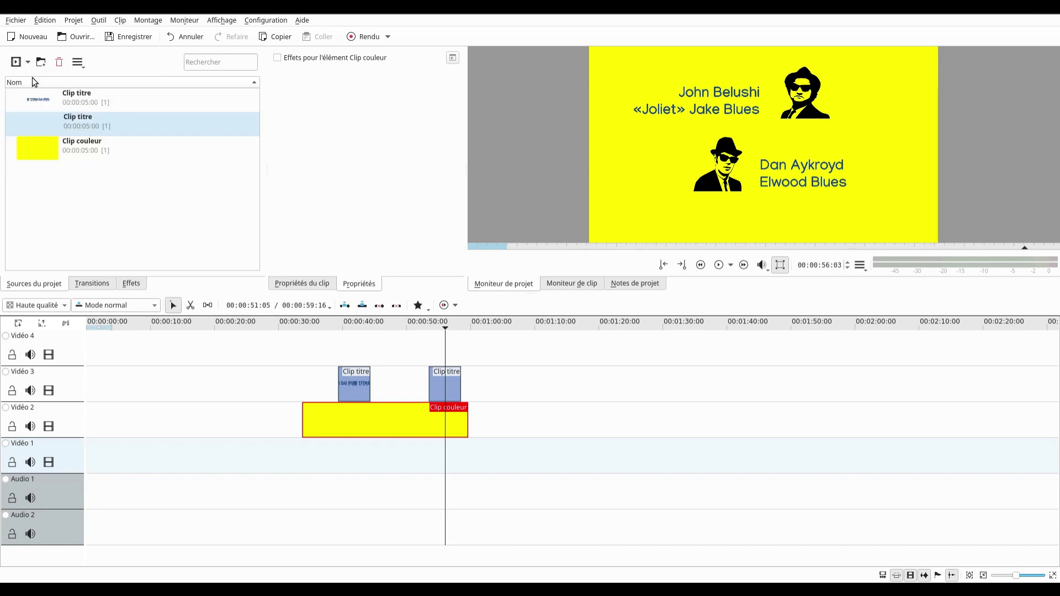
{"action": "left_click", "coordinate": [436, 158]}
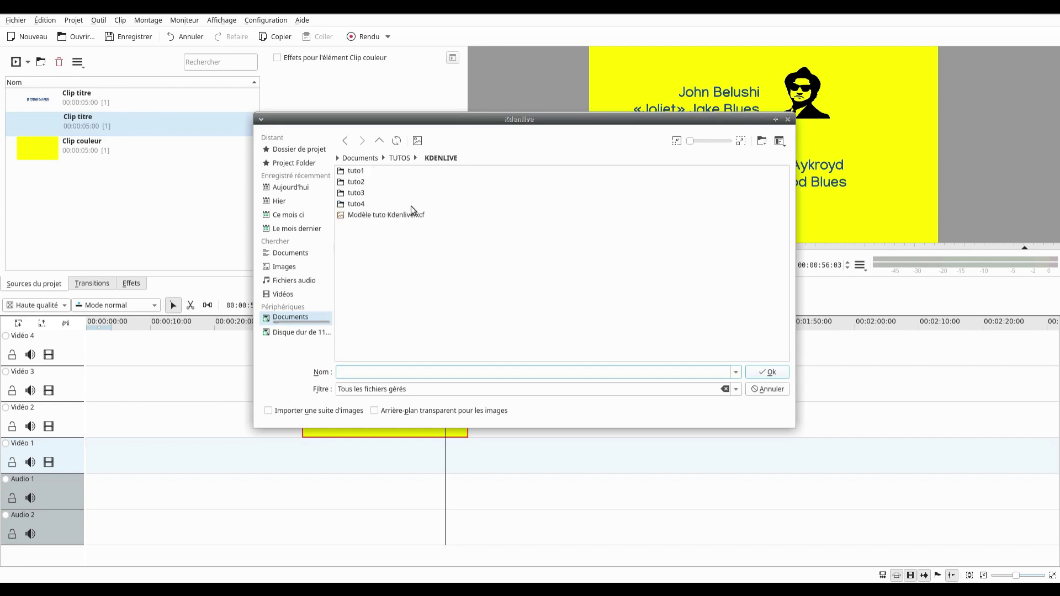
{"action": "double_click", "coordinate": [366, 203]}
{"action": "left_click", "coordinate": [373, 206]}
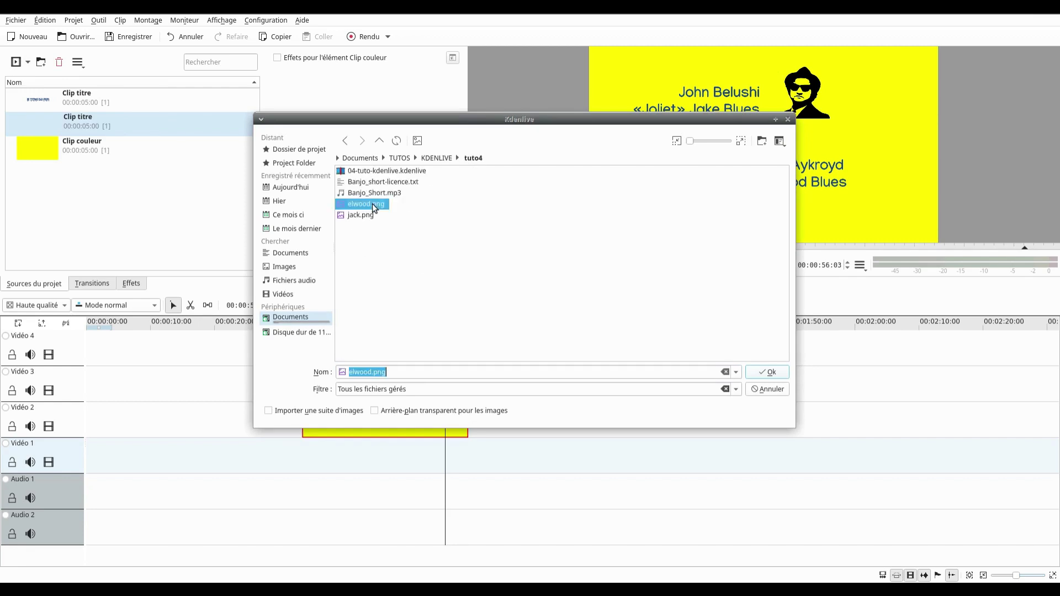
{"action": "left_click", "coordinate": [368, 221], "text": "ctrl"}
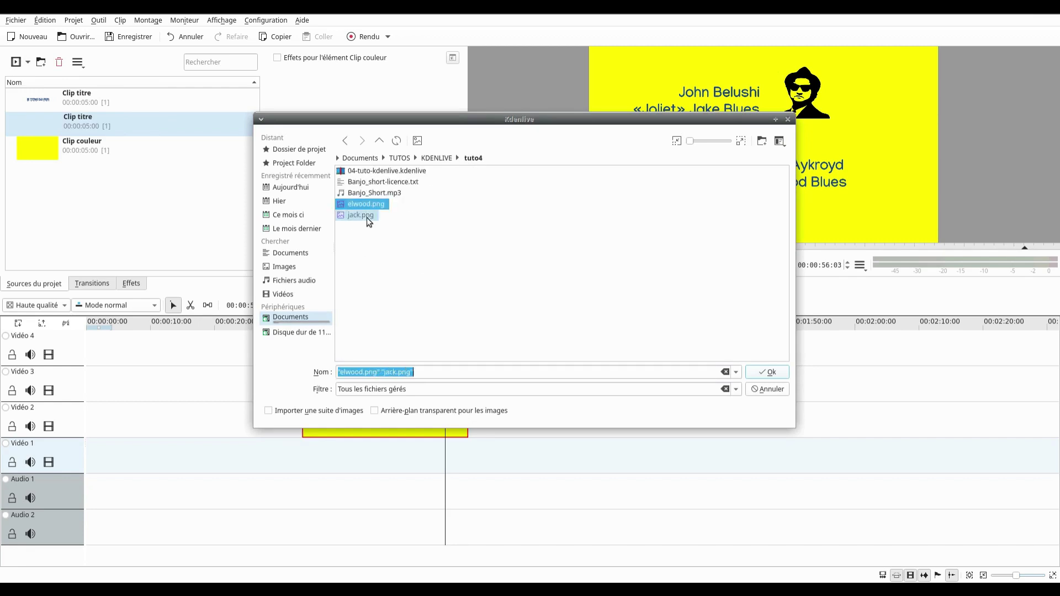
{"action": "left_click", "coordinate": [768, 373]}
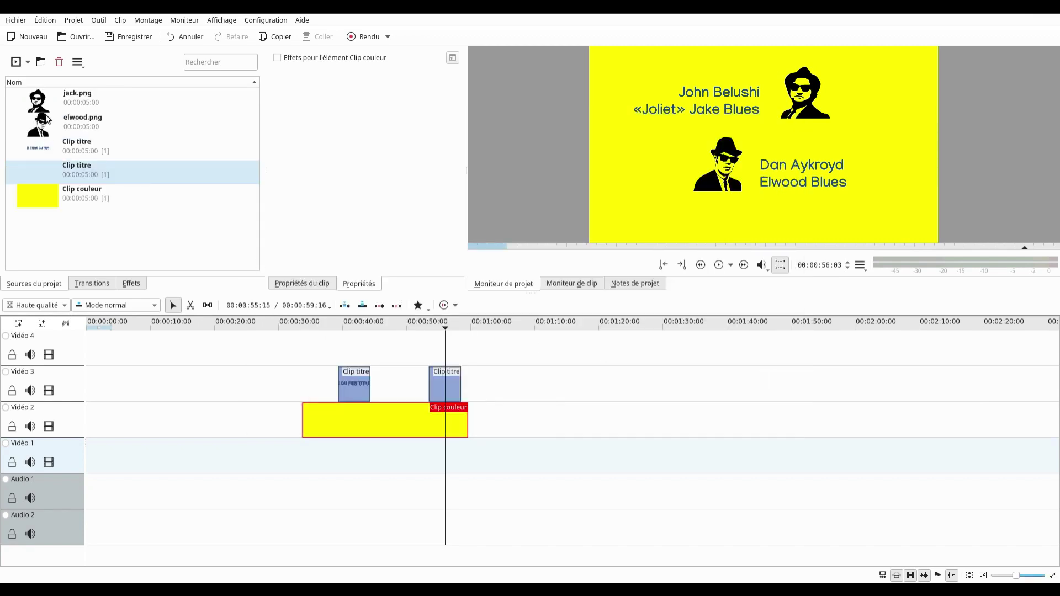
Place elwood.png on track Vidéo 4 at about 00:01:08 and extend the yellow colour clip to about 00:01:15:06 beneath it
{"action": "left_click_drag", "start_coordinate": [79, 126], "coordinate": [539, 325]}
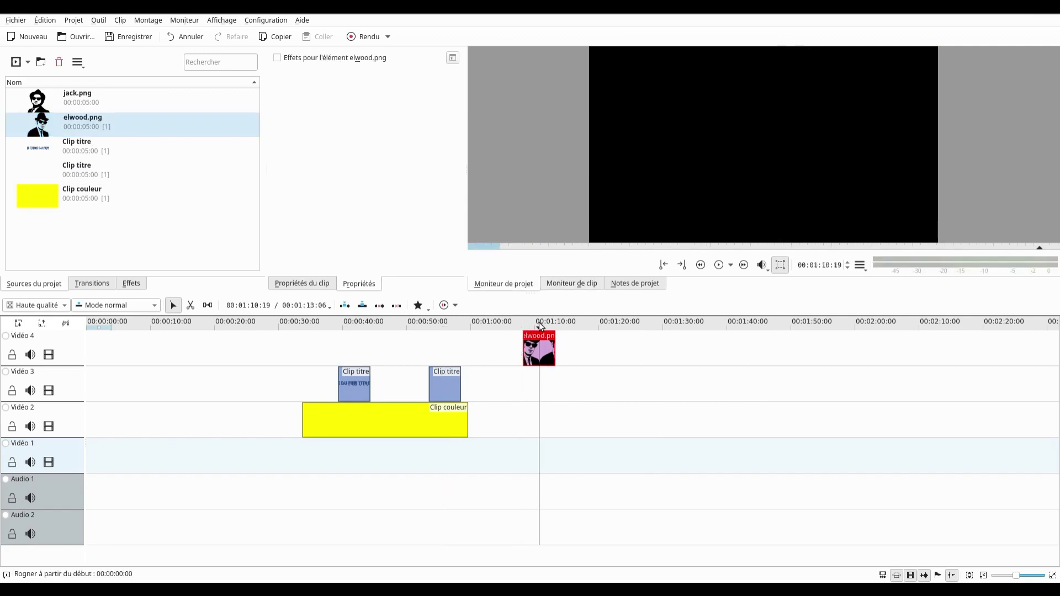
{"action": "left_click_drag", "start_coordinate": [466, 420], "coordinate": [568, 422]}
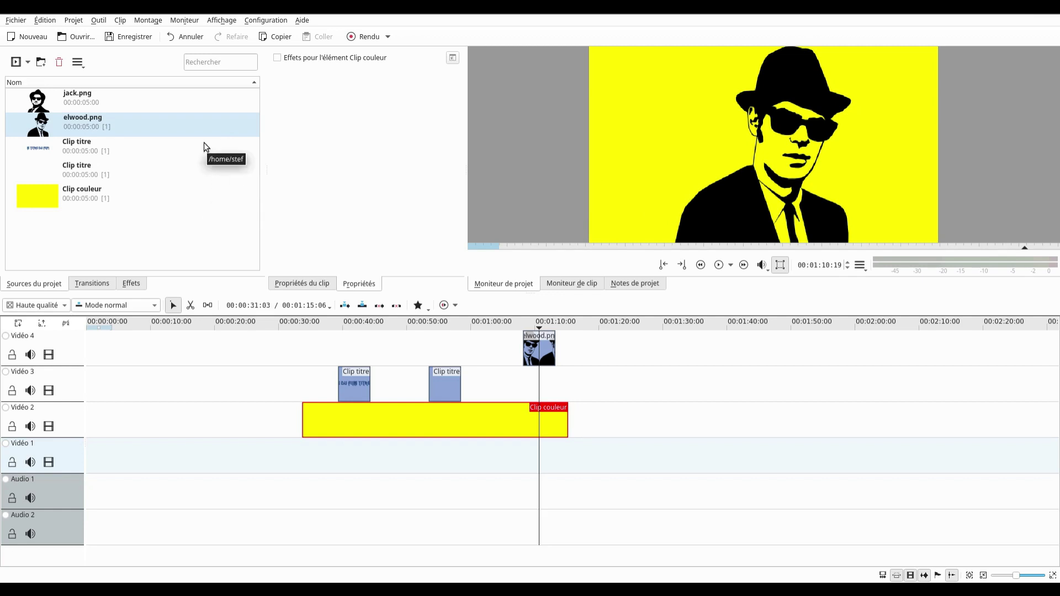
Duplicate the cast title clip and open the copy for editing
{"action": "left_click", "coordinate": [84, 174]}
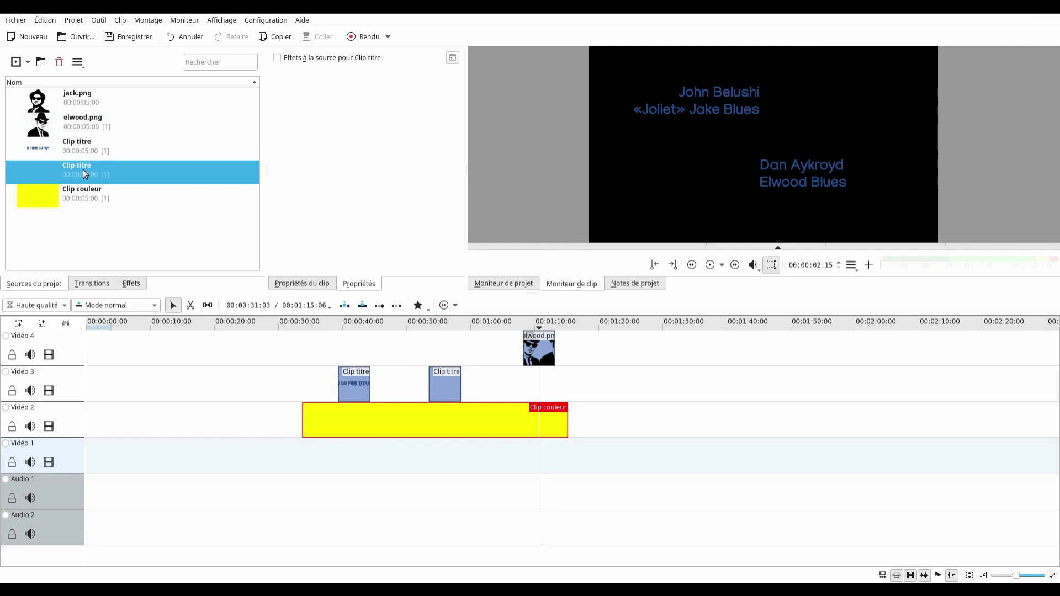
{"action": "right_click", "coordinate": [83, 170]}
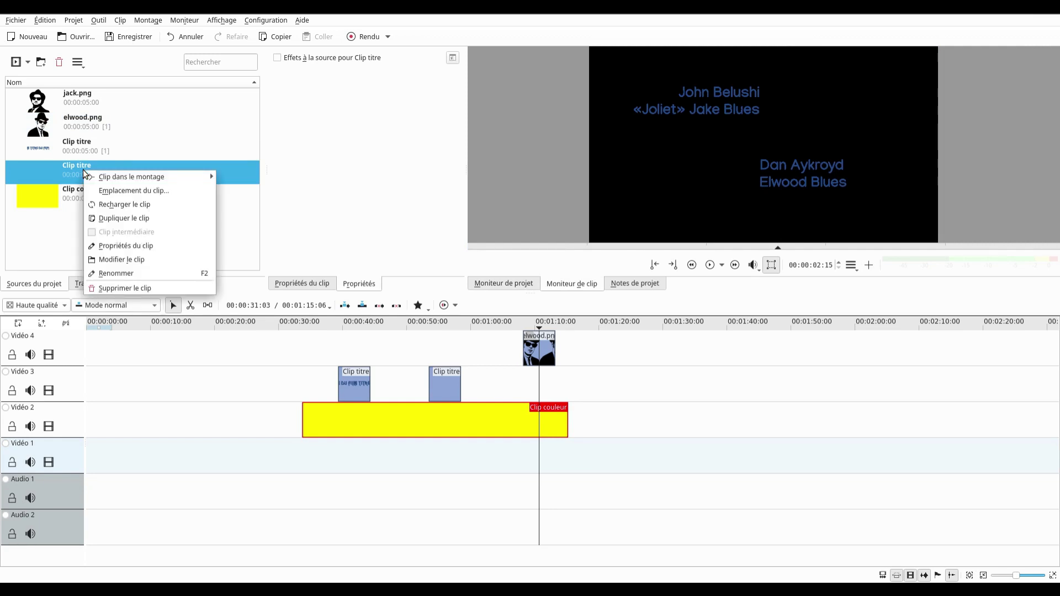
{"action": "left_click", "coordinate": [116, 217]}
{"action": "right_click", "coordinate": [100, 194]}
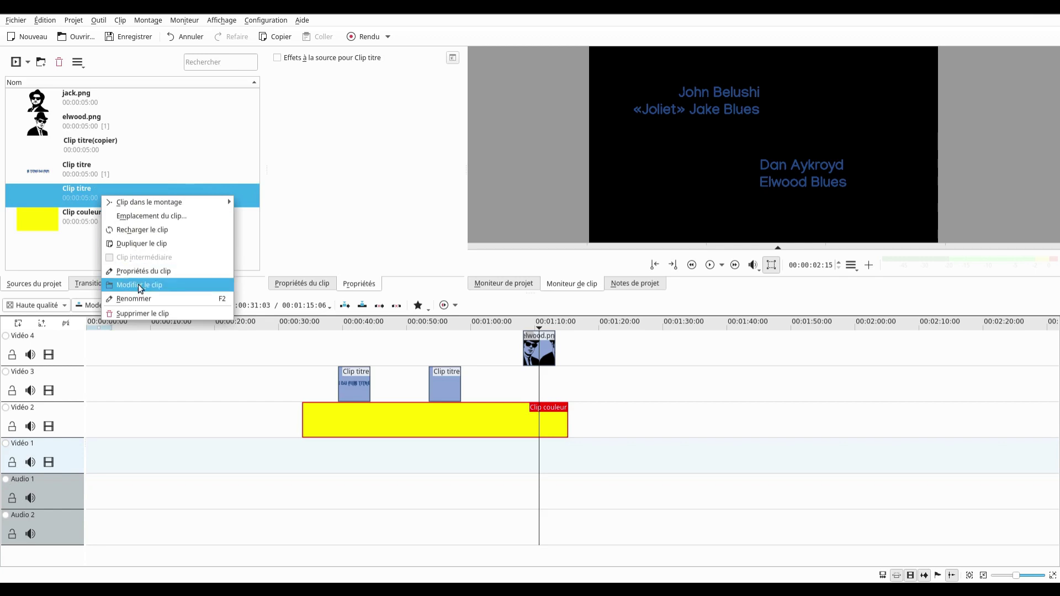
{"action": "left_click", "coordinate": [91, 163]}
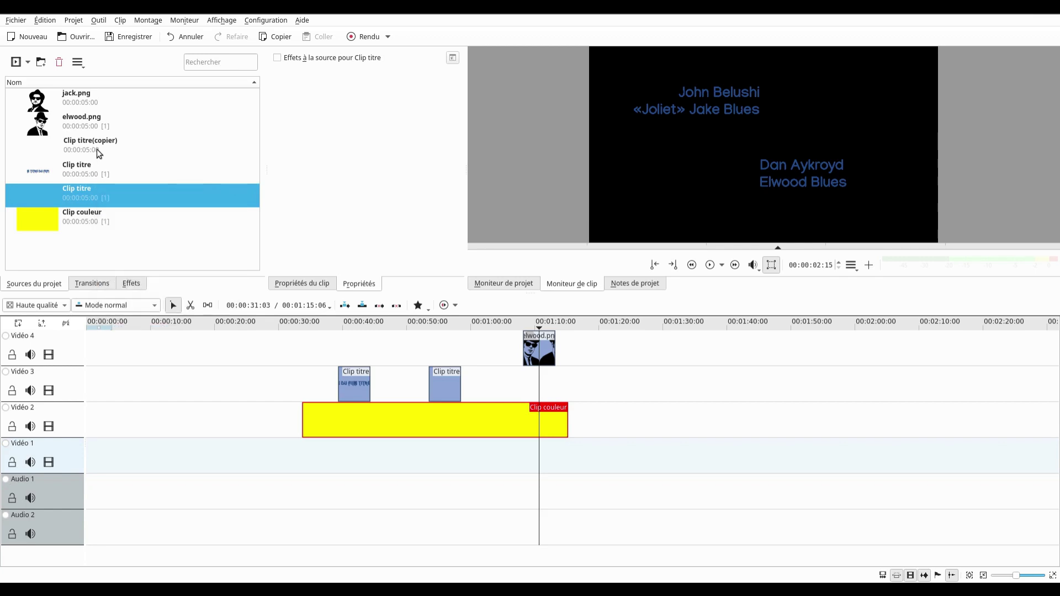
{"action": "left_click", "coordinate": [97, 144]}
{"action": "right_click", "coordinate": [96, 145]}
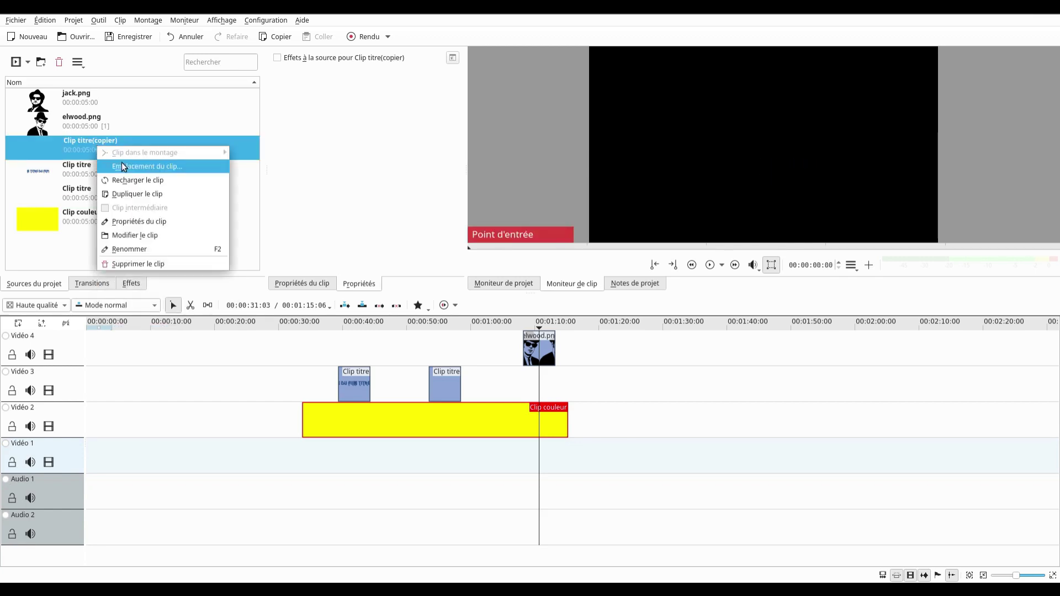
{"action": "left_click", "coordinate": [154, 234]}
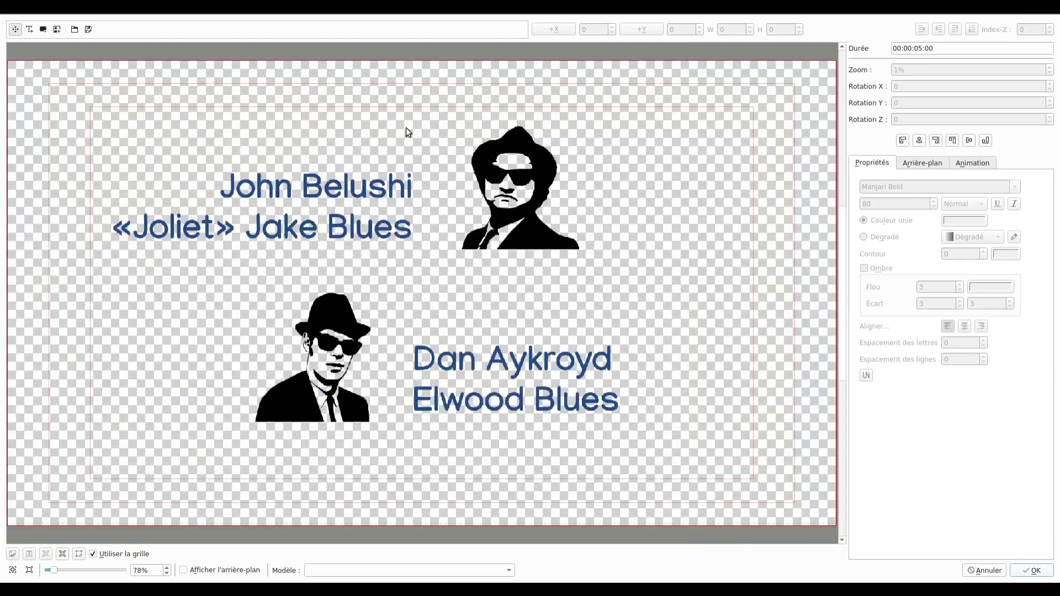
Delete the John Belushi text and both portrait images from the copied title, and select the remaining Dan Aykroyd text
{"action": "left_click", "coordinate": [352, 207]}
{"action": "key", "text": "Delete"}
{"action": "left_click", "coordinate": [494, 191]}
{"action": "key", "text": "Delete"}
{"action": "left_click", "coordinate": [347, 372]}
{"action": "key", "text": "Delete"}
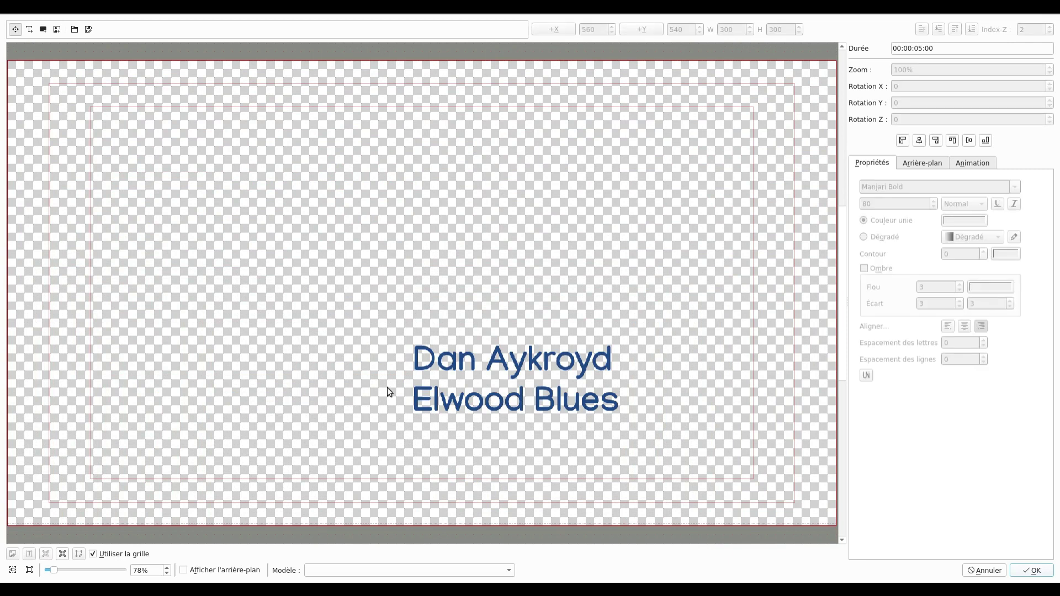
{"action": "left_click", "coordinate": [426, 400]}
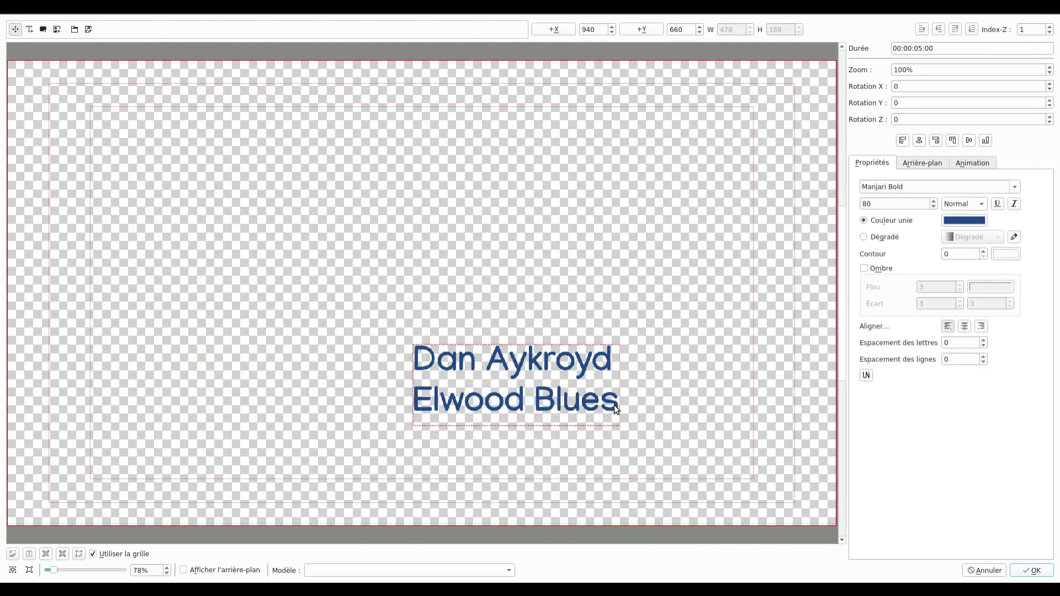
Remove the line "Elwood Blues" from the text and move the remaining "Dan Aykroyd" to X 240, Y 860
{"action": "key", "text": "BackSpace"}
{"action": "key", "text": "BackSpace"}
{"action": "key", "text": "BackSpace"}
{"action": "key", "text": "BackSpace"}
{"action": "key", "text": "BackSpace"}
{"action": "key", "text": "BackSpace"}
{"action": "key", "text": "BackSpace"}
{"action": "key", "text": "BackSpace"}
{"action": "key", "text": "BackSpace"}
{"action": "key", "text": "BackSpace"}
{"action": "key", "text": "BackSpace"}
{"action": "key", "text": "BackSpace"}
{"action": "key", "text": "BackSpace"}
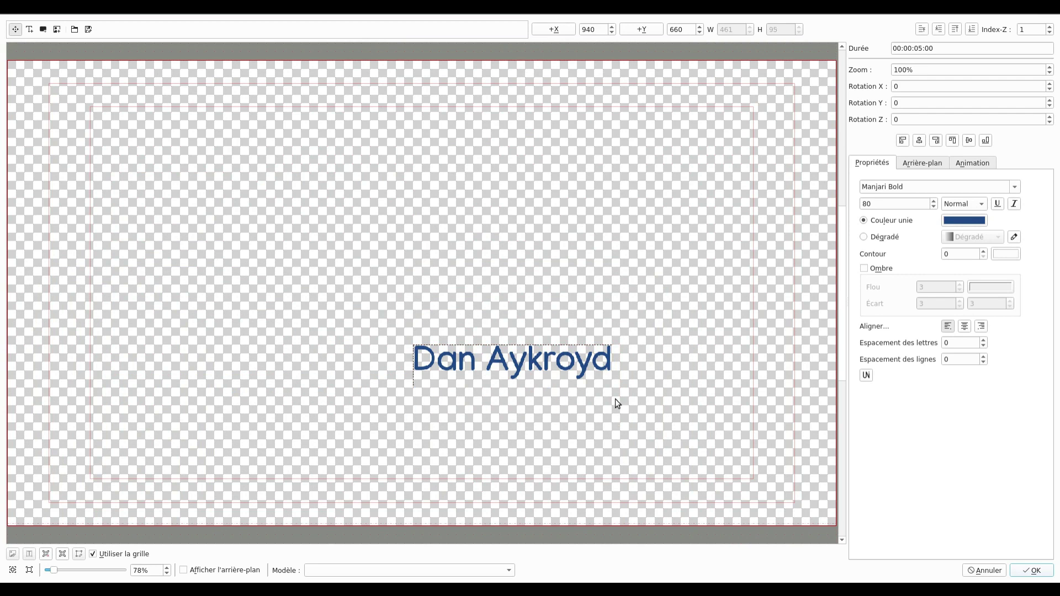
{"action": "left_click", "coordinate": [519, 366], "text": "shift"}
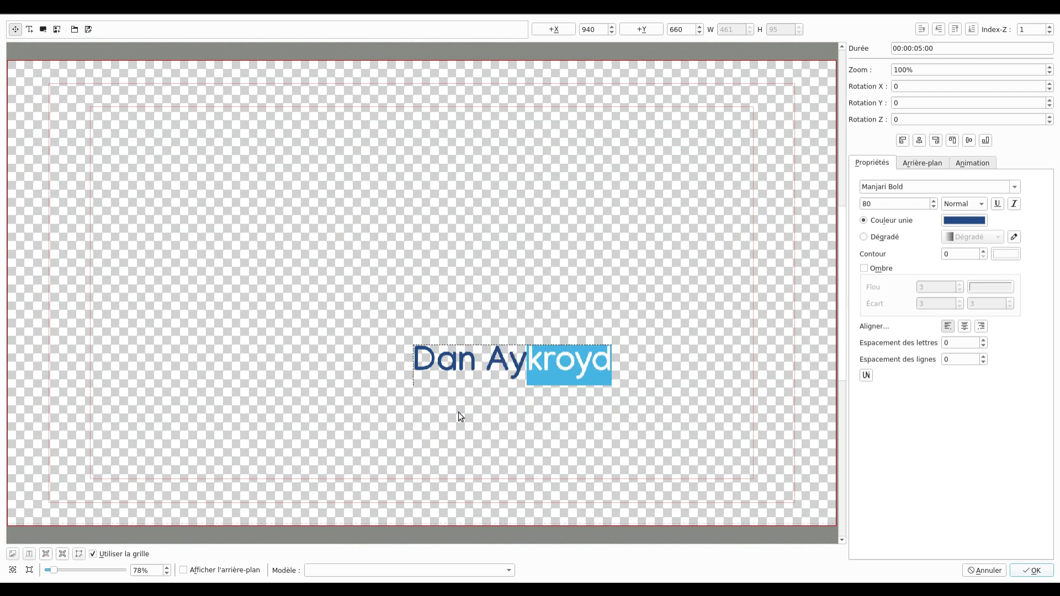
{"action": "left_click", "coordinate": [459, 412]}
{"action": "left_click_drag", "start_coordinate": [454, 362], "coordinate": [157, 453]}
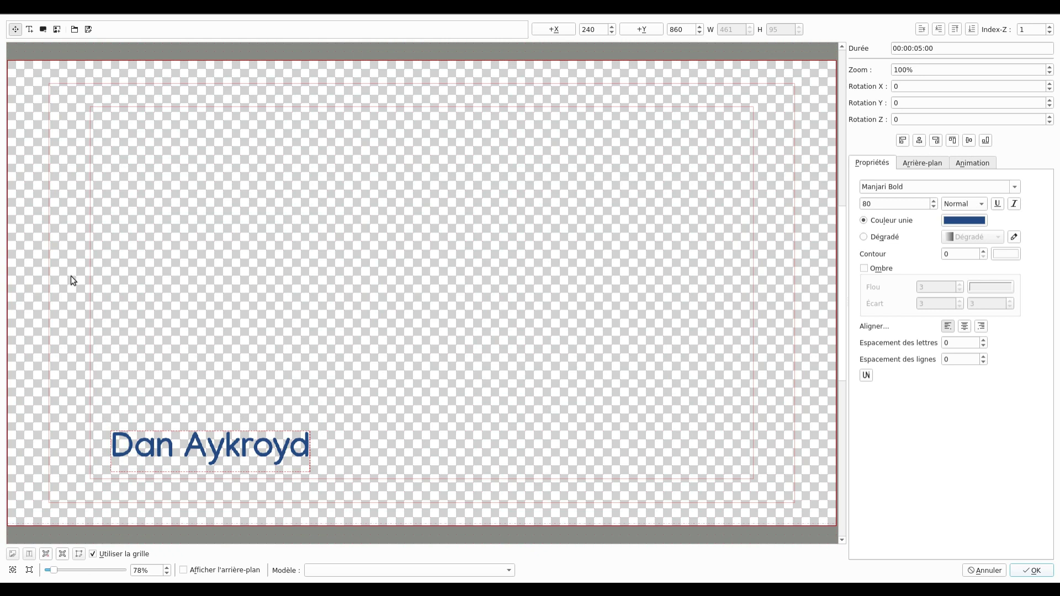
Draw a borderless light purple rectangle about 760 by 108 pixels above the Dan Aykroyd text
{"action": "left_click", "coordinate": [43, 29]}
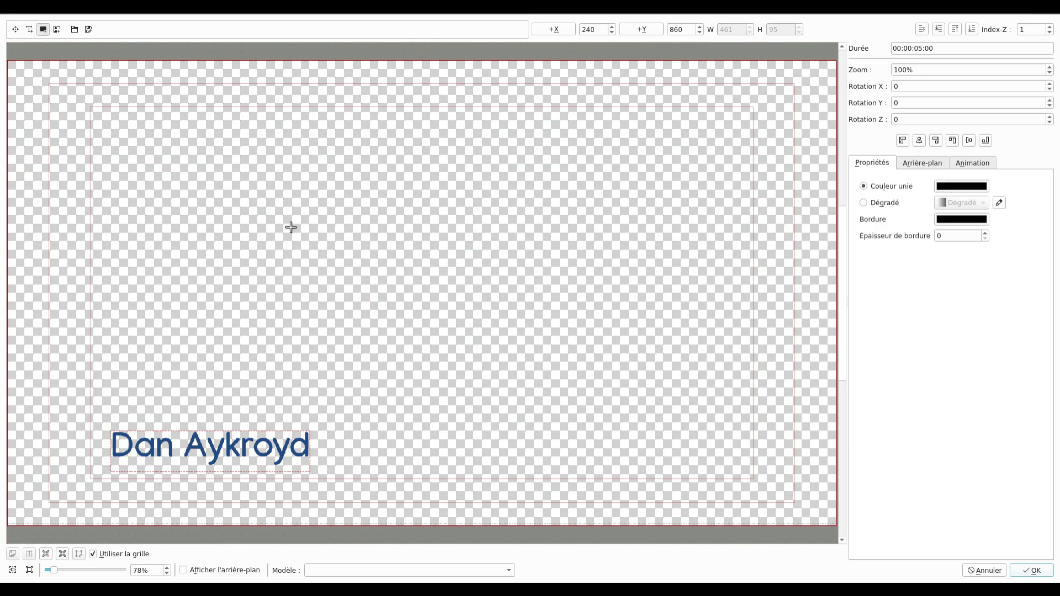
{"action": "left_click", "coordinate": [950, 187]}
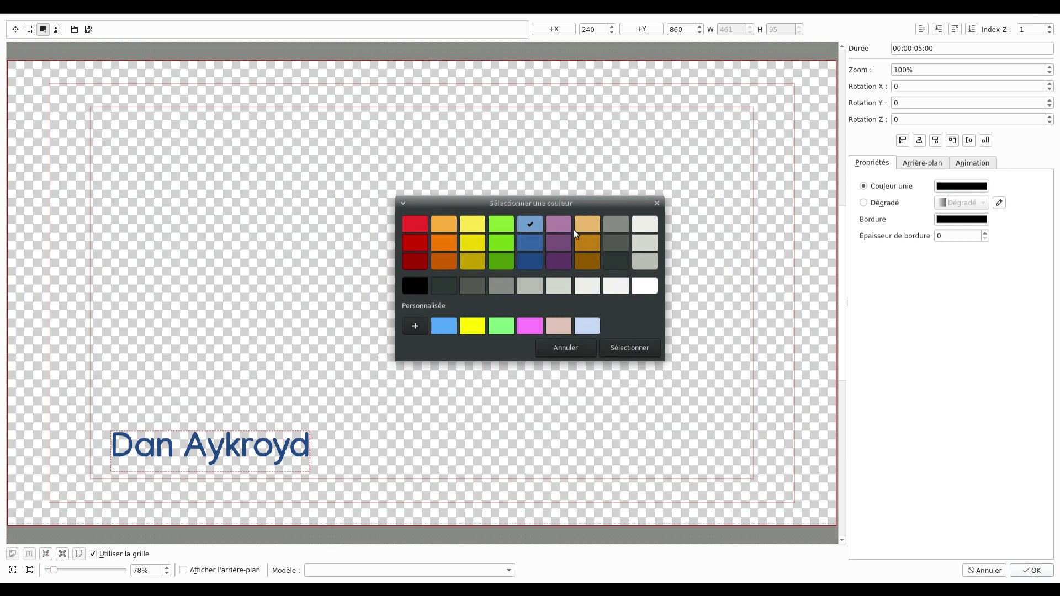
{"action": "left_click", "coordinate": [627, 346]}
{"action": "mouse_move", "coordinate": [266, 354]}
{"action": "left_mouse_down"}
{"action": "mouse_move", "coordinate": [419, 393]}
{"action": "mouse_move", "coordinate": [609, 413]}
{"action": "left_mouse_up"}
{"action": "key", "text": "alt+s"}
Move the purple rectangle to X 180, Y 840 and send it to the back behind the Dan Aykroyd text
{"action": "left_click_drag", "start_coordinate": [493, 381], "coordinate": [335, 395]}
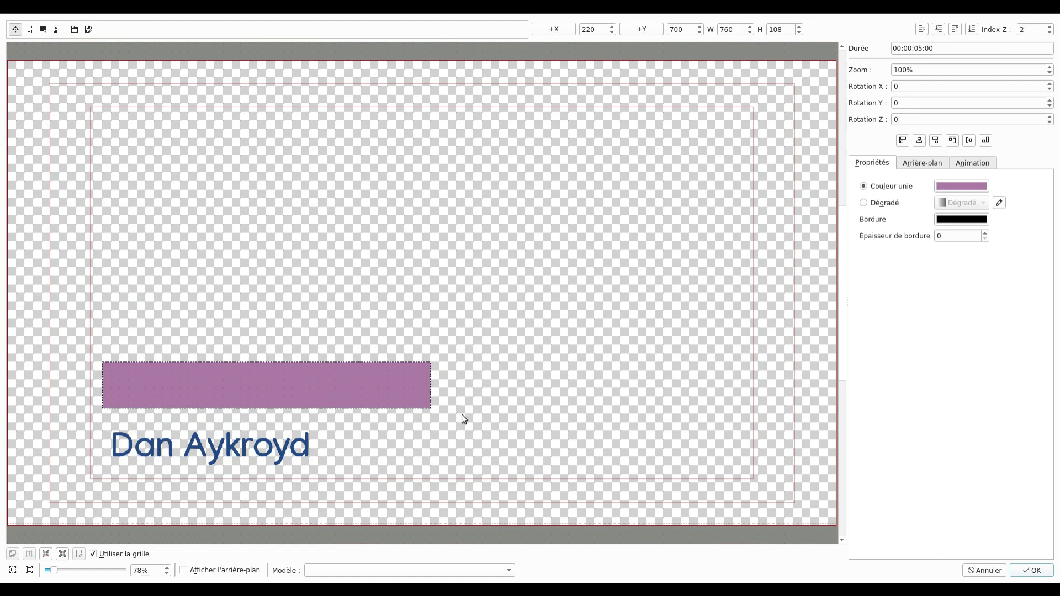
{"action": "left_click_drag", "start_coordinate": [367, 398], "coordinate": [367, 460]}
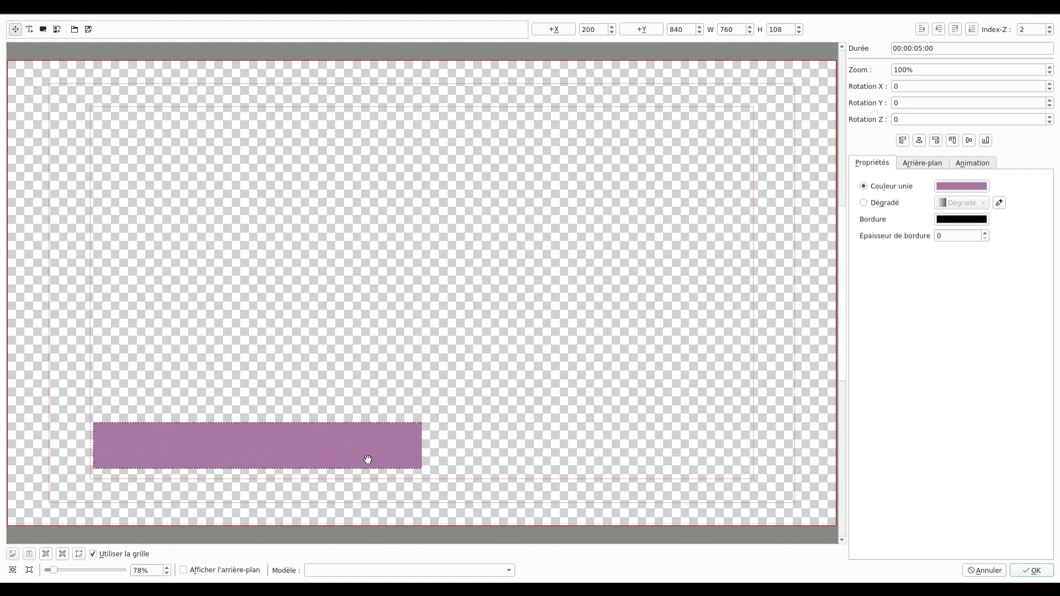
{"action": "left_click", "coordinate": [972, 29]}
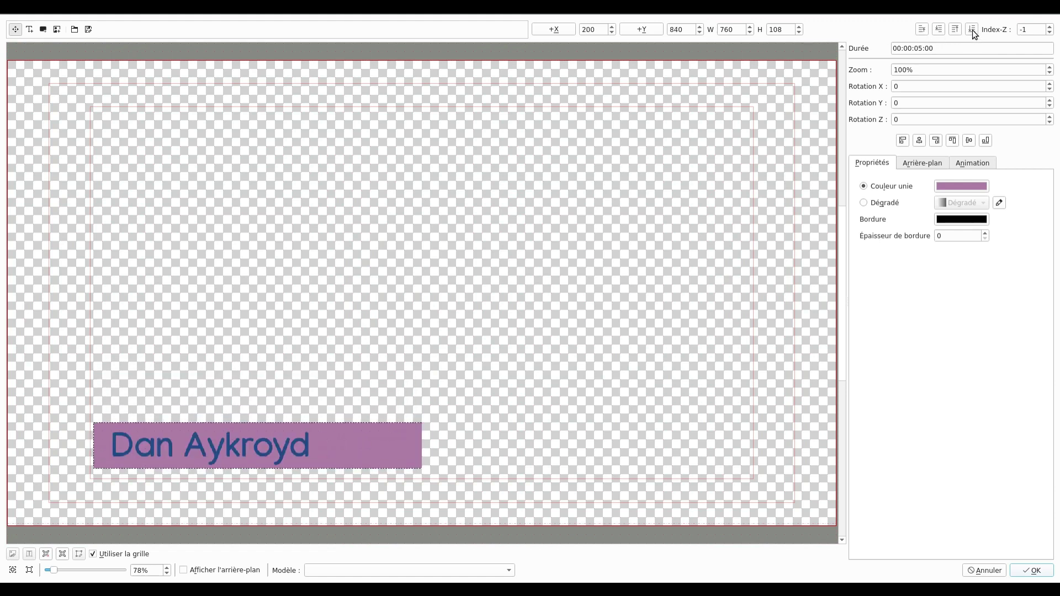
{"action": "left_click_drag", "start_coordinate": [376, 450], "coordinate": [373, 459]}
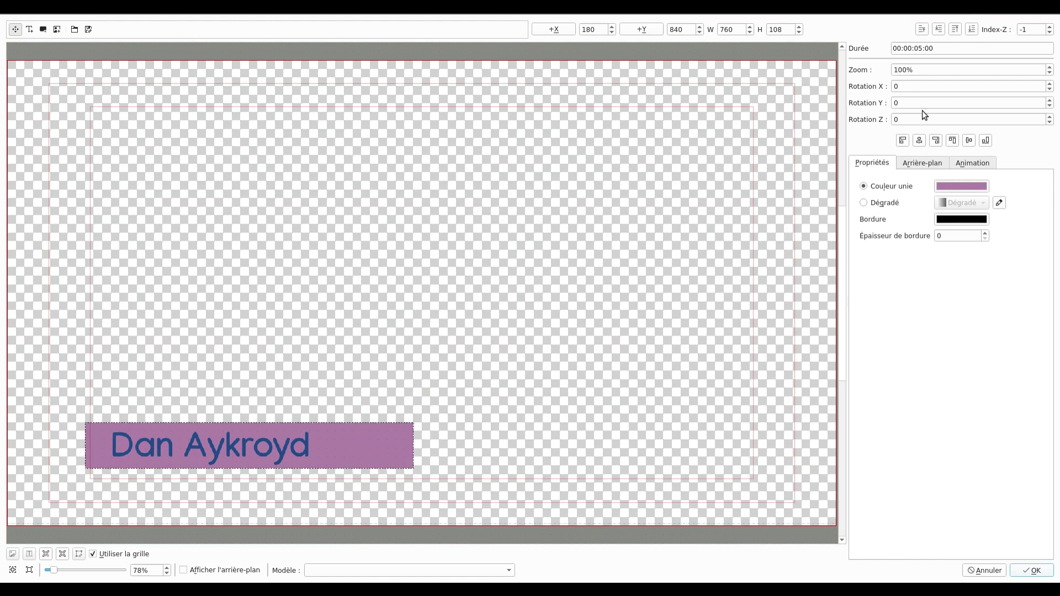
Position the title animation's end frame over the canvas at about X 0, Y 4
{"action": "left_click", "coordinate": [972, 163]}
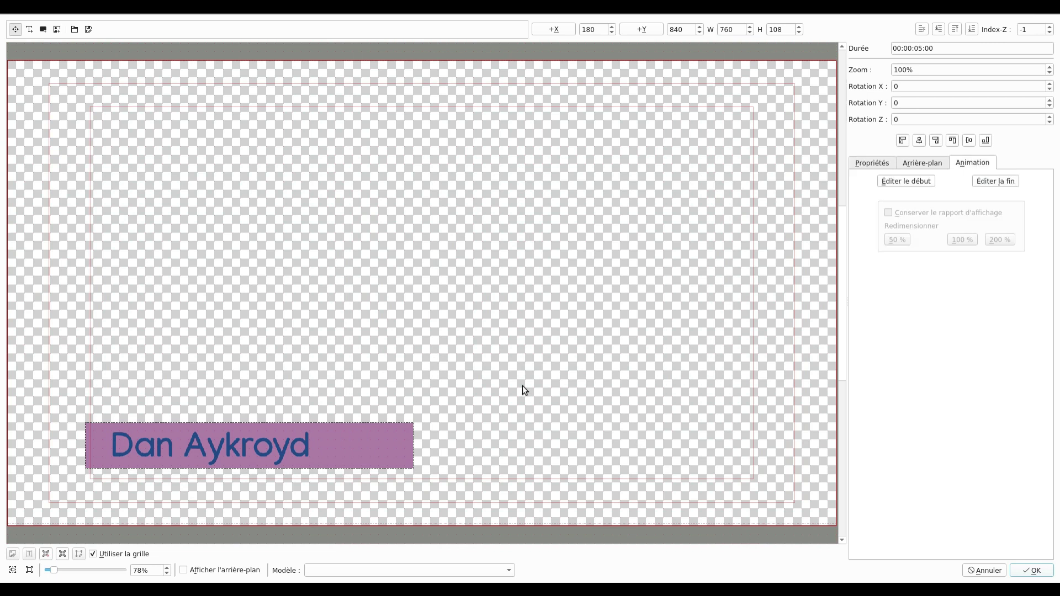
{"action": "left_click_drag", "start_coordinate": [52, 569], "coordinate": [49, 570]}
{"action": "left_click", "coordinate": [1002, 181]}
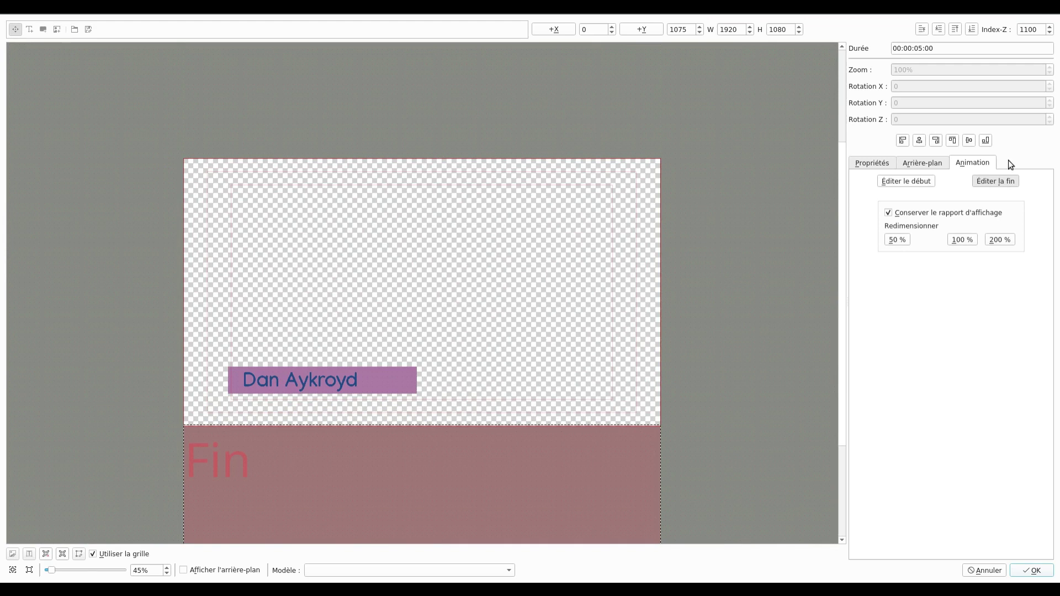
{"action": "left_click_drag", "start_coordinate": [376, 475], "coordinate": [366, 209]}
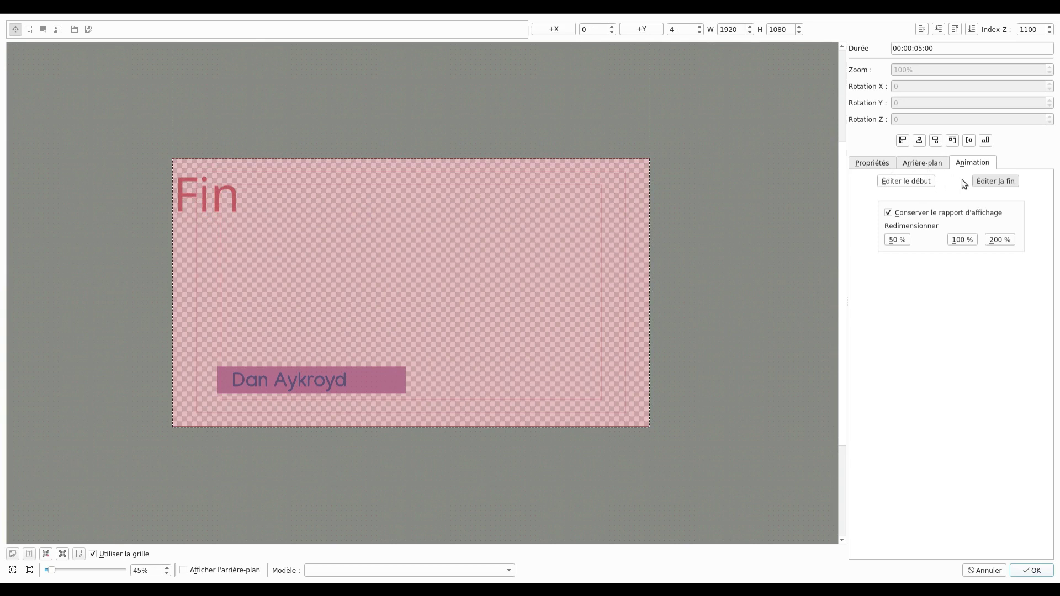
Position the animation's start frame just right of the canvas at about X 1921, Y -1, and save the title
{"action": "left_click", "coordinate": [976, 181]}
{"action": "left_click", "coordinate": [909, 181]}
{"action": "left_click_drag", "start_coordinate": [415, 105], "coordinate": [92, 376]}
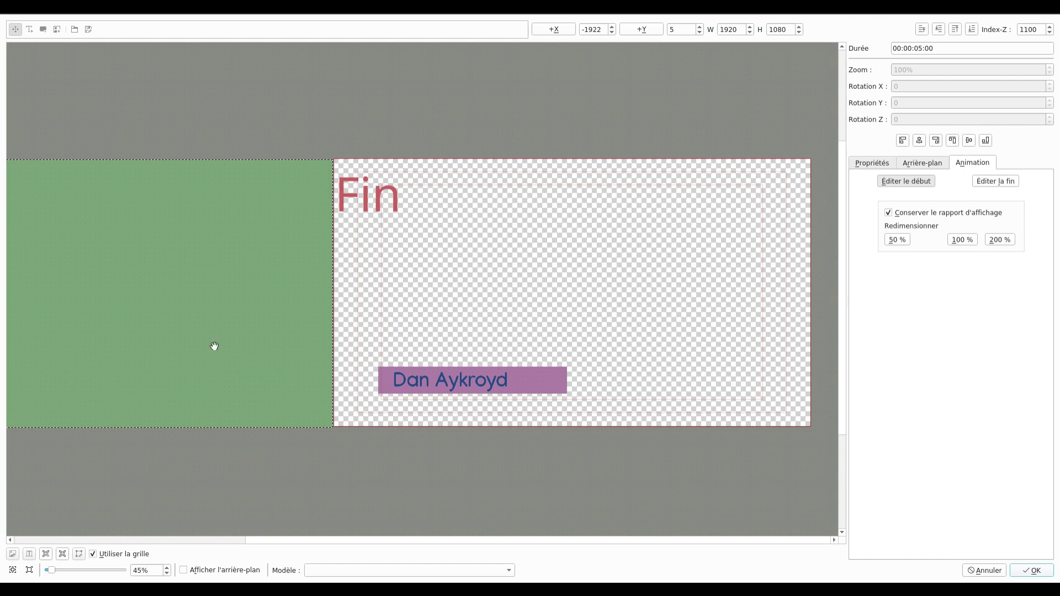
{"action": "left_click_drag", "start_coordinate": [119, 265], "coordinate": [885, 253]}
{"action": "left_click_drag", "start_coordinate": [696, 326], "coordinate": [825, 334]}
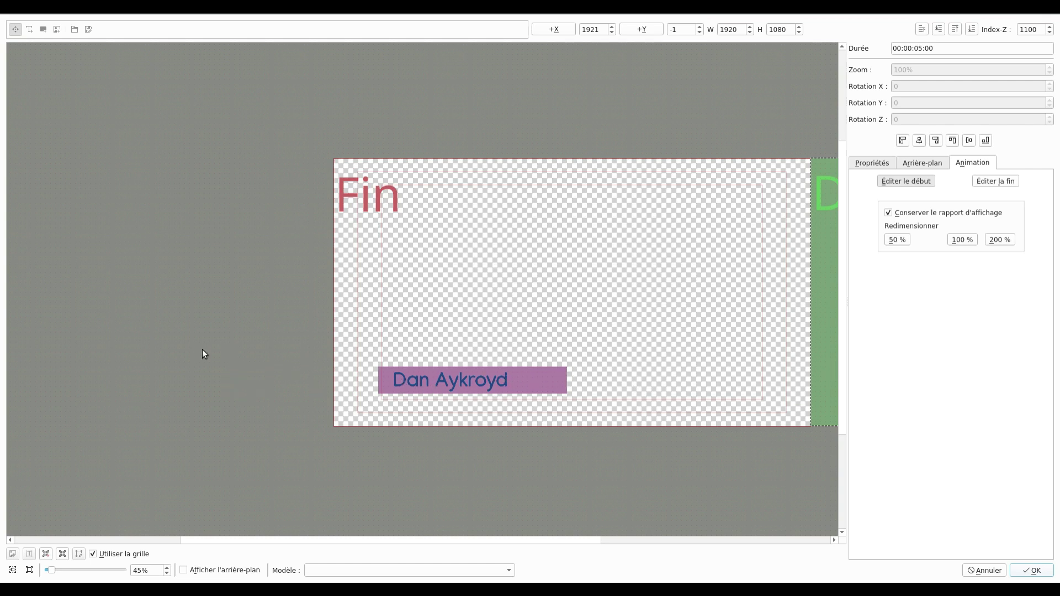
{"action": "left_click", "coordinate": [1036, 572]}
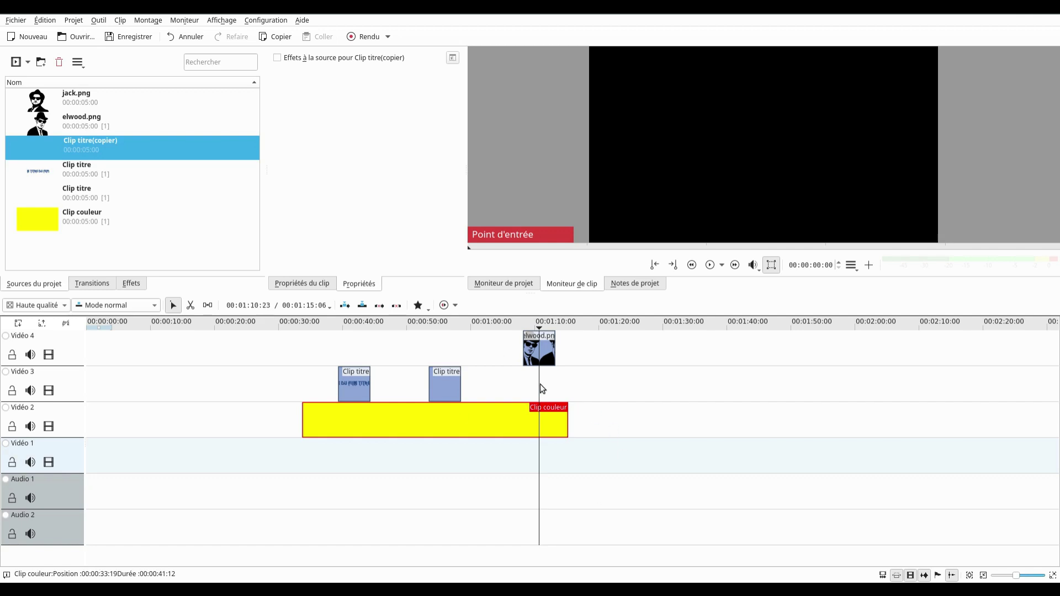
Place Clip titre(copier) on track Vidéo 3 beneath elwood.png at about 00:01:08 and play the sequence
{"action": "left_click_drag", "start_coordinate": [91, 142], "coordinate": [525, 386]}
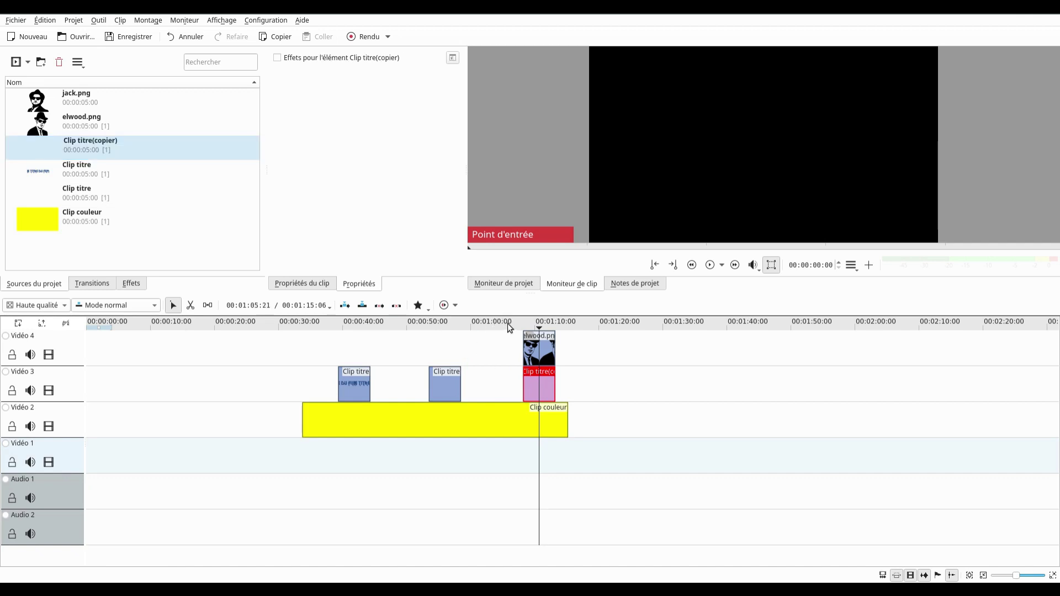
{"action": "left_click", "coordinate": [509, 326]}
{"action": "left_click", "coordinate": [720, 265]}
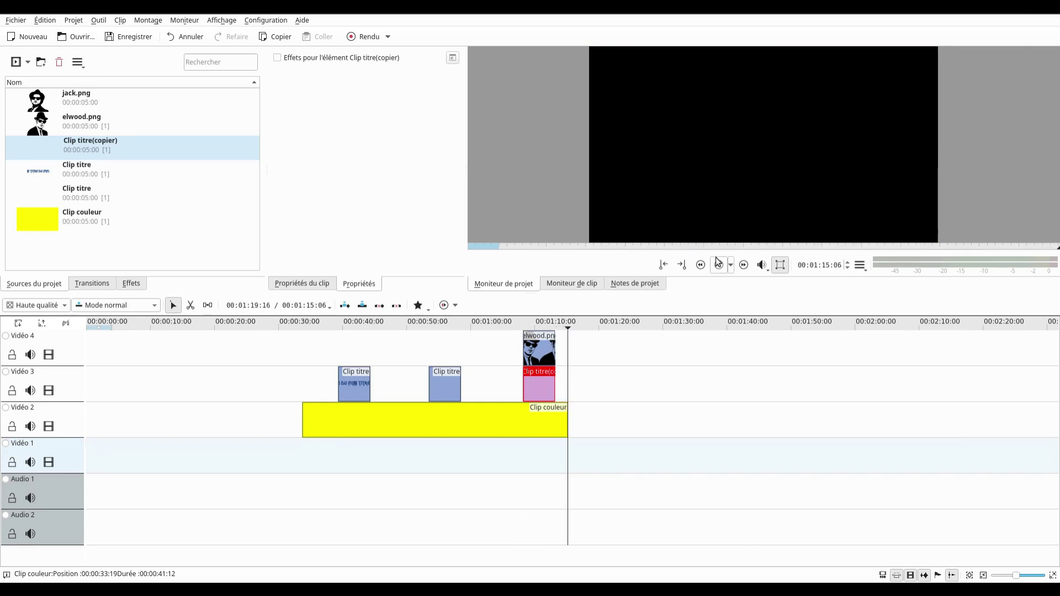
Swap the title onto Vidéo 4 and elwood.png onto Vidéo 3, start both at about 00:01:03:12, and extend elwood.png to 00:01:15:06
{"action": "left_click_drag", "start_coordinate": [529, 356], "coordinate": [535, 380]}
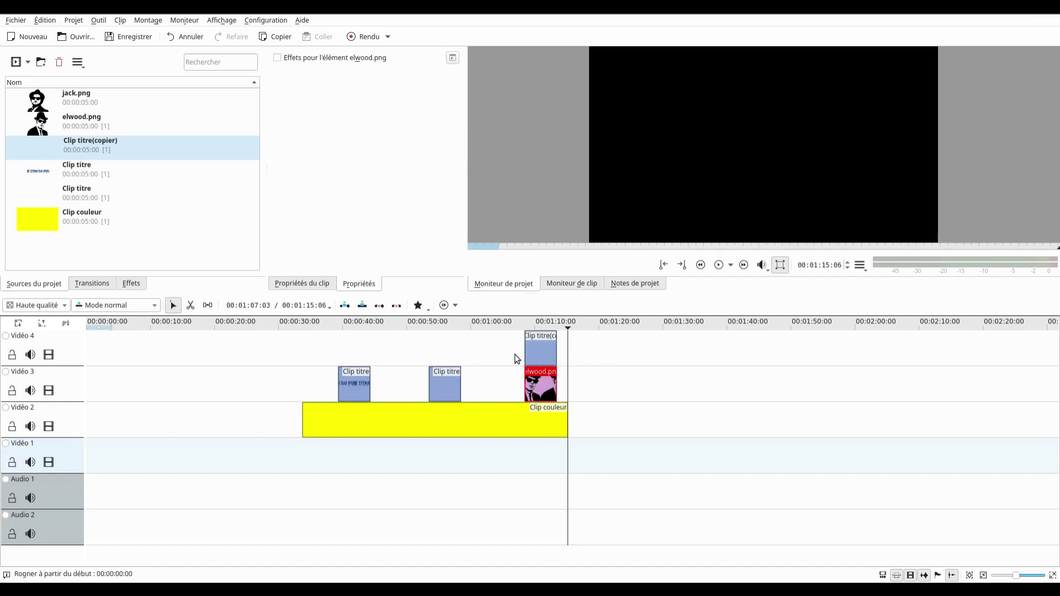
{"action": "left_click", "coordinate": [518, 321]}
{"action": "left_click", "coordinate": [718, 265]}
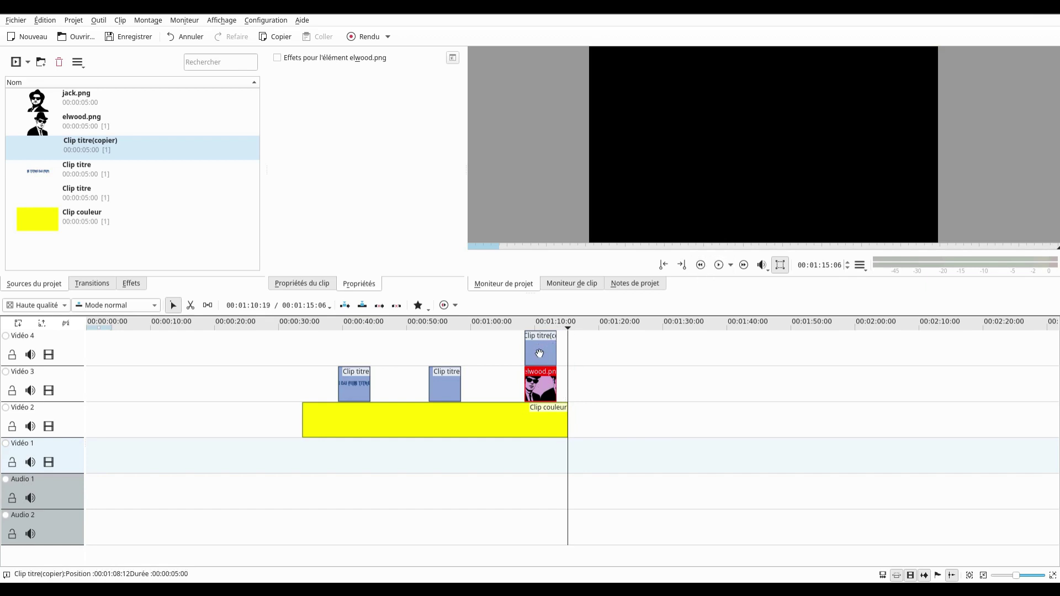
{"action": "left_click_drag", "start_coordinate": [543, 391], "coordinate": [568, 384]}
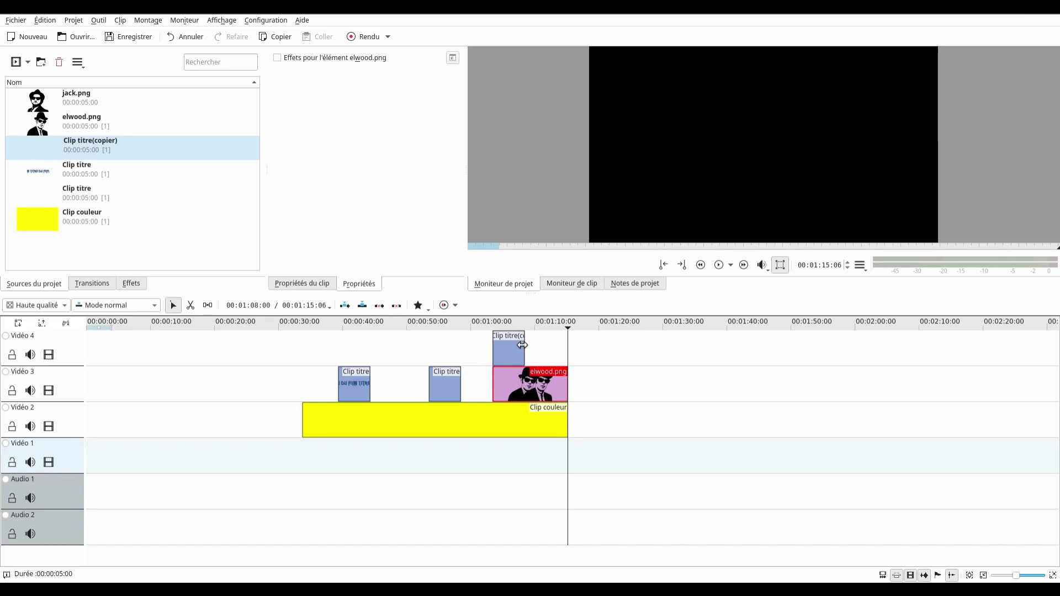
Duplicate Clip titre(copier) and open the new copy for editing
{"action": "left_click", "coordinate": [128, 154]}
{"action": "right_click", "coordinate": [129, 150]}
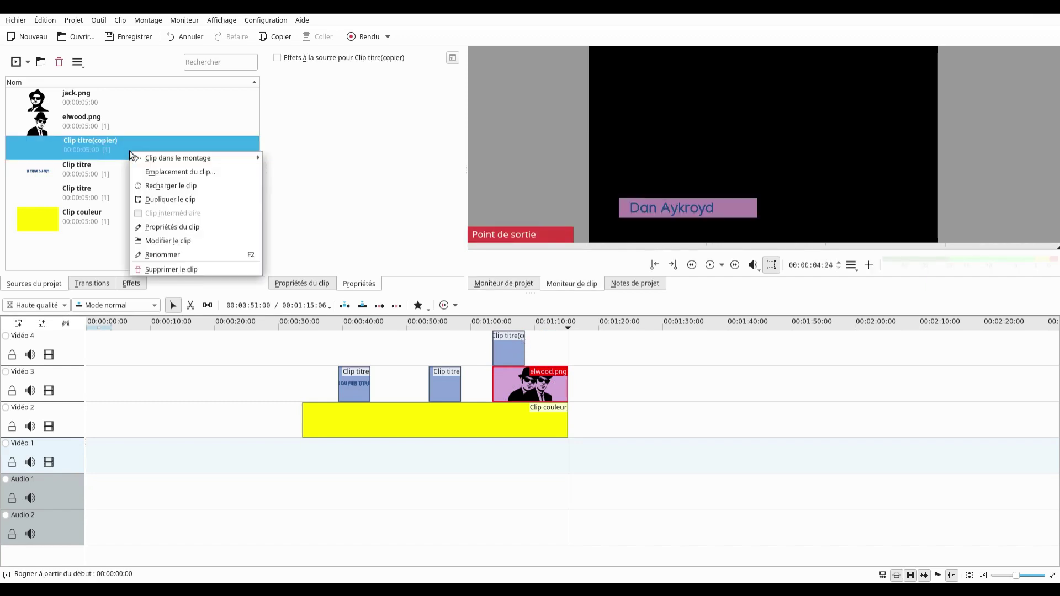
{"action": "left_click", "coordinate": [166, 200]}
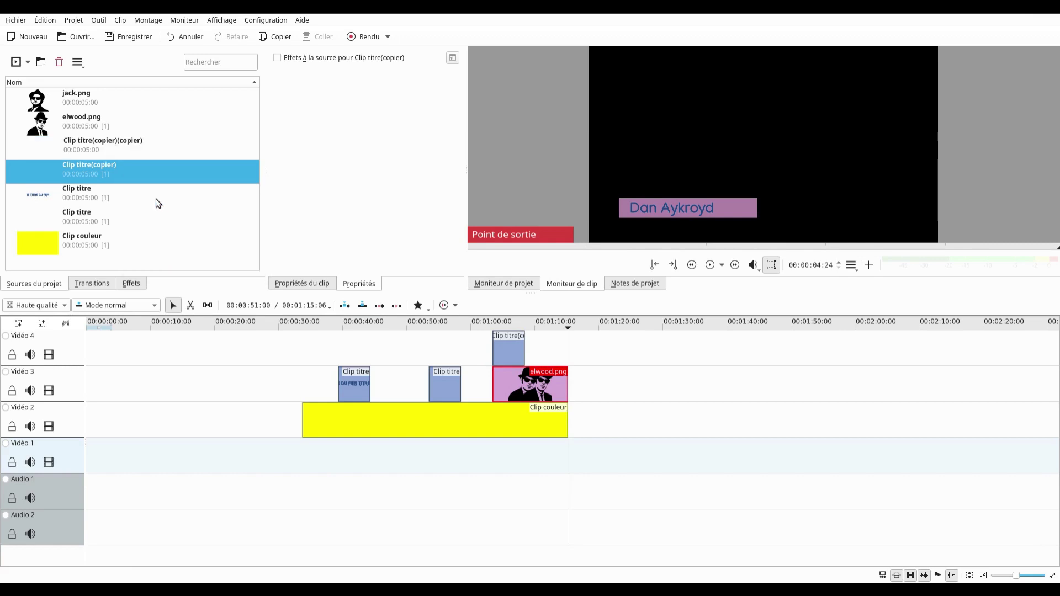
{"action": "left_click", "coordinate": [118, 144]}
{"action": "right_click", "coordinate": [118, 144]}
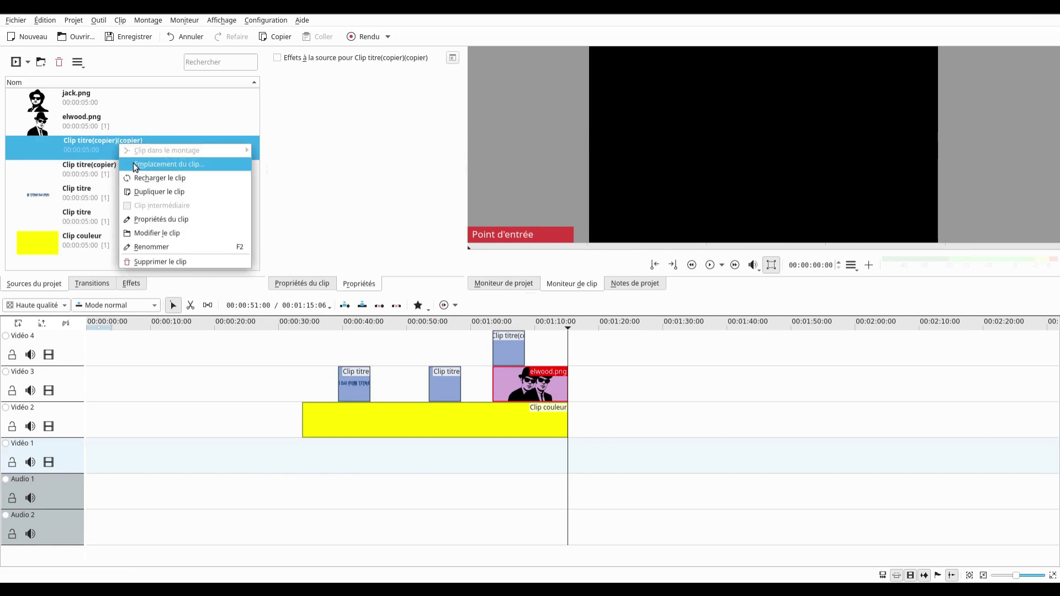
{"action": "left_click", "coordinate": [166, 233]}
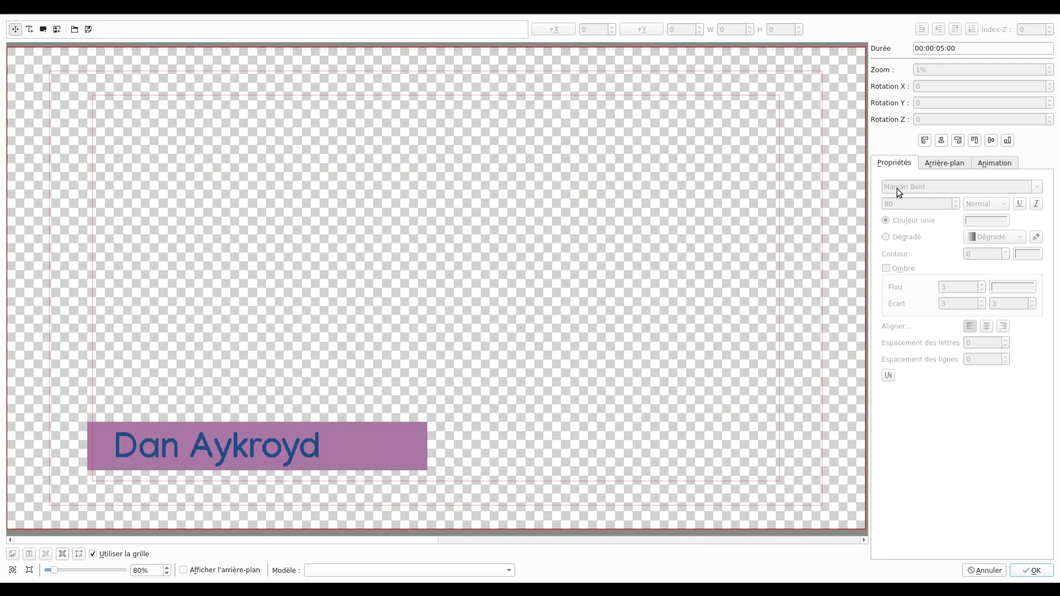
Move the copied title's animation start frame over the canvas at about X 3, Y -1, and save the title
{"action": "left_click", "coordinate": [987, 163]}
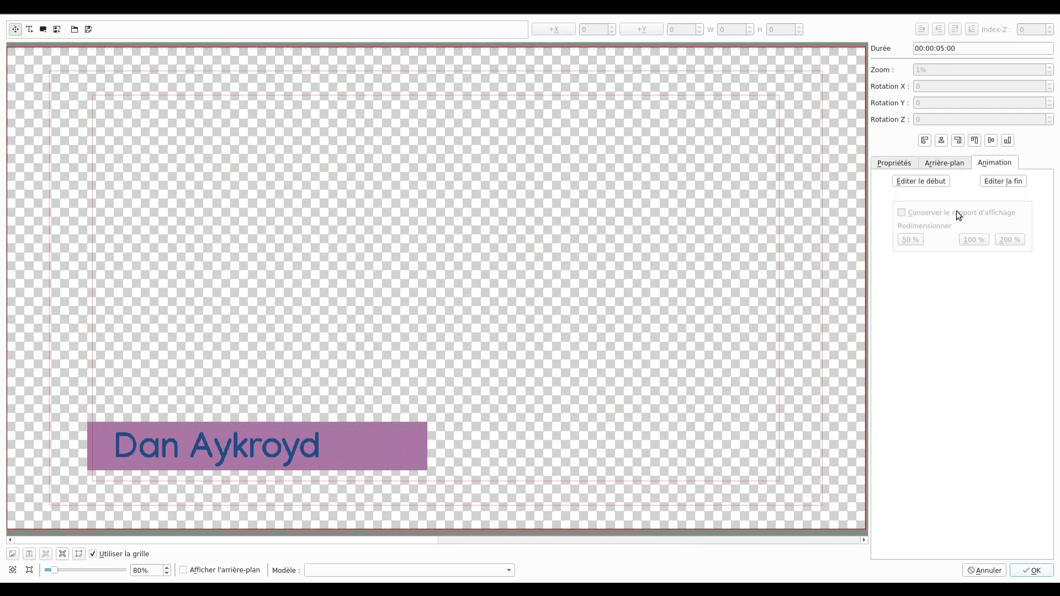
{"action": "left_click", "coordinate": [928, 182]}
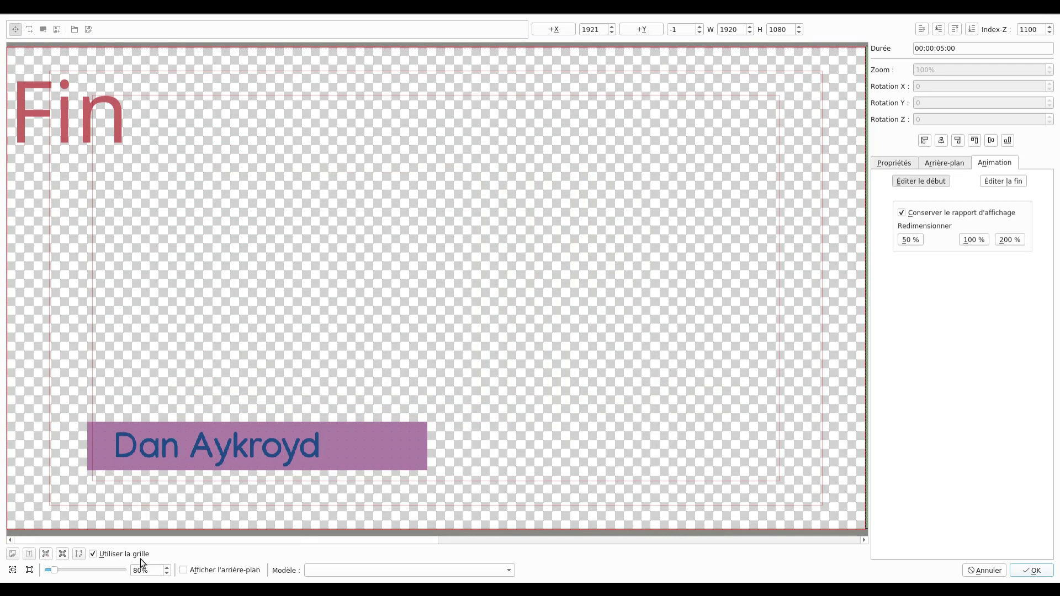
{"action": "left_click_drag", "start_coordinate": [55, 570], "coordinate": [51, 572]}
{"action": "left_click_drag", "start_coordinate": [549, 307], "coordinate": [436, 312]}
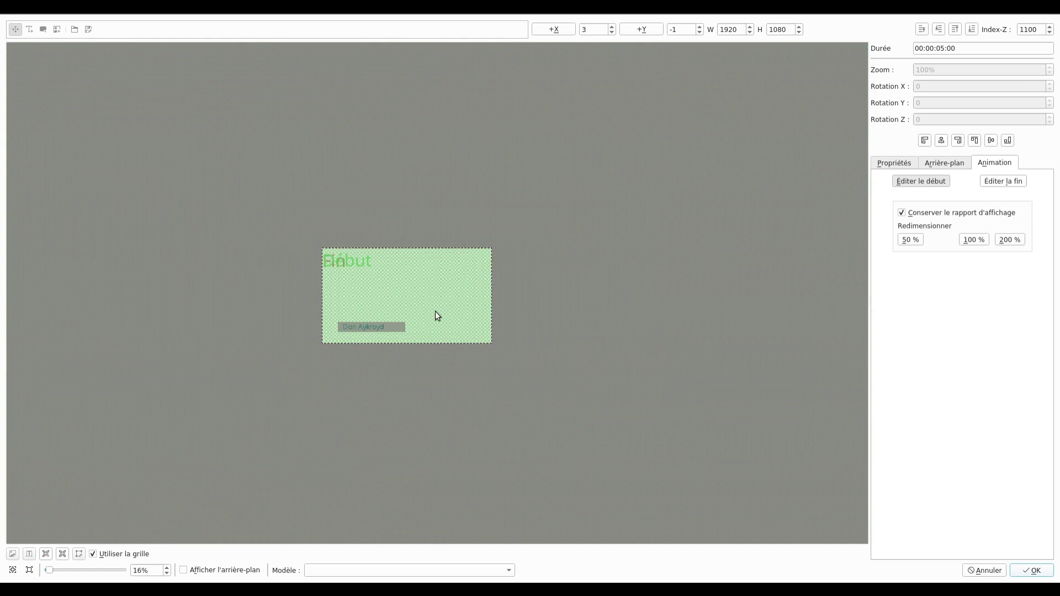
{"action": "left_click", "coordinate": [1035, 569]}
Place Clip titre(copier)(copier) on Vidéo 4 directly after the animated title at 00:01:08:12 and play the sequence
{"action": "left_click_drag", "start_coordinate": [83, 148], "coordinate": [525, 351]}
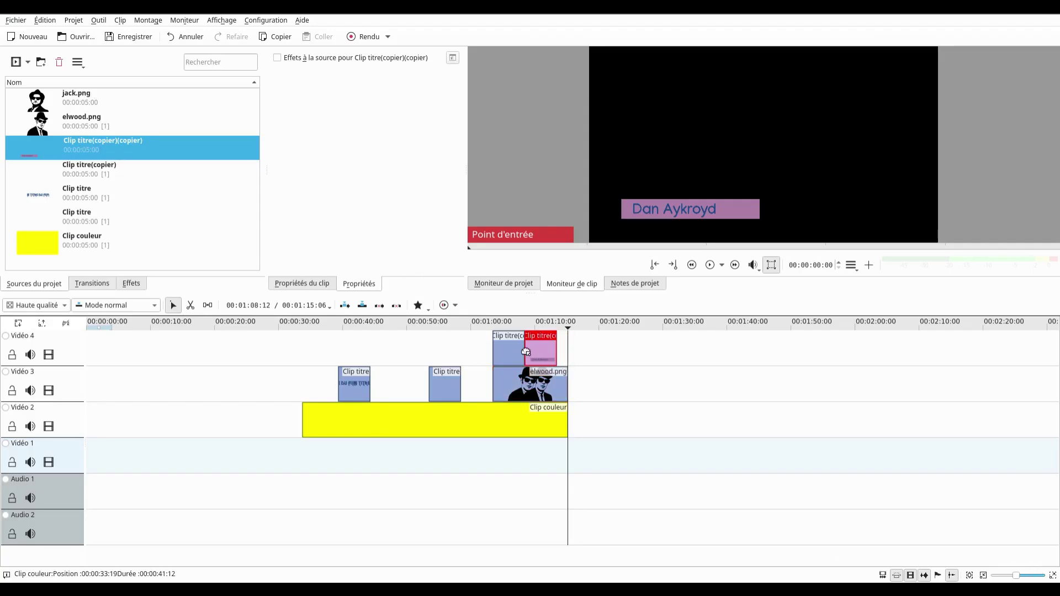
{"action": "left_click", "coordinate": [717, 267]}
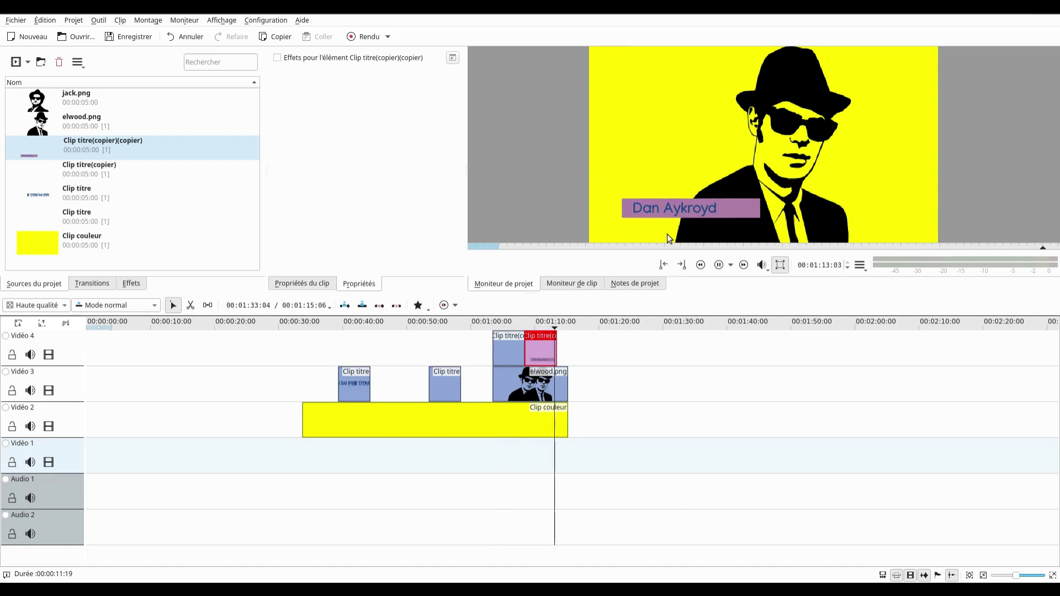
{"action": "left_click", "coordinate": [718, 265]}
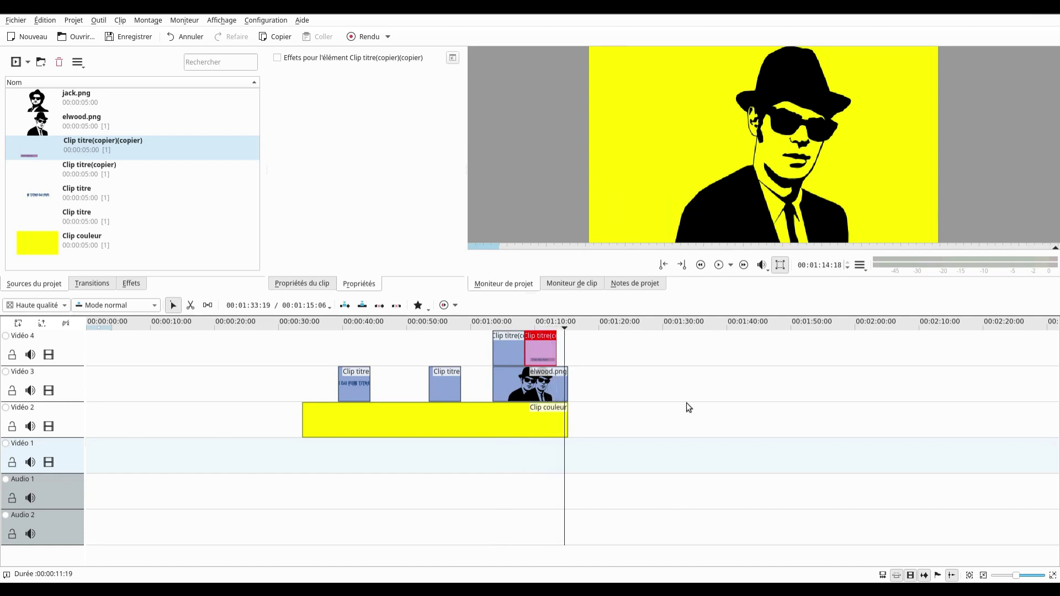